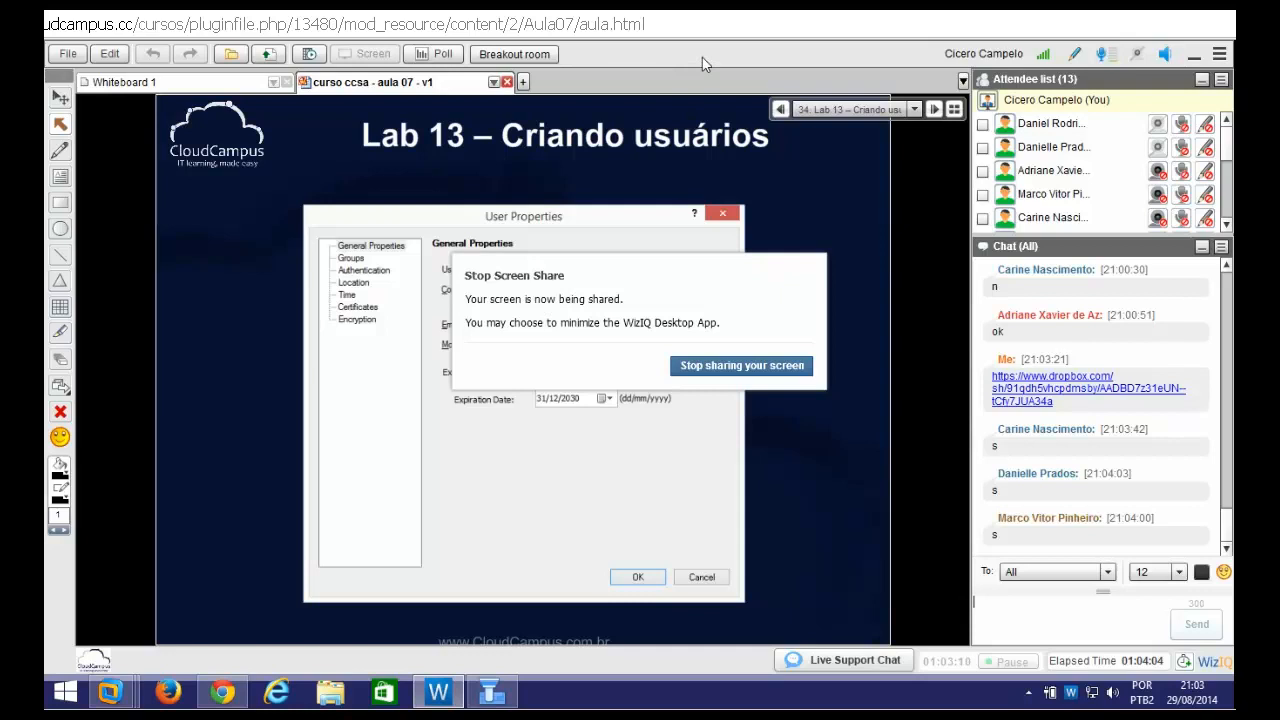
Launch SmartDashboard R77.20 from the Start search and log in with the admin password in Read Only mode
{"action": "key", "text": "super"}
{"action": "type", "text": "smartDashboard R77.20"}
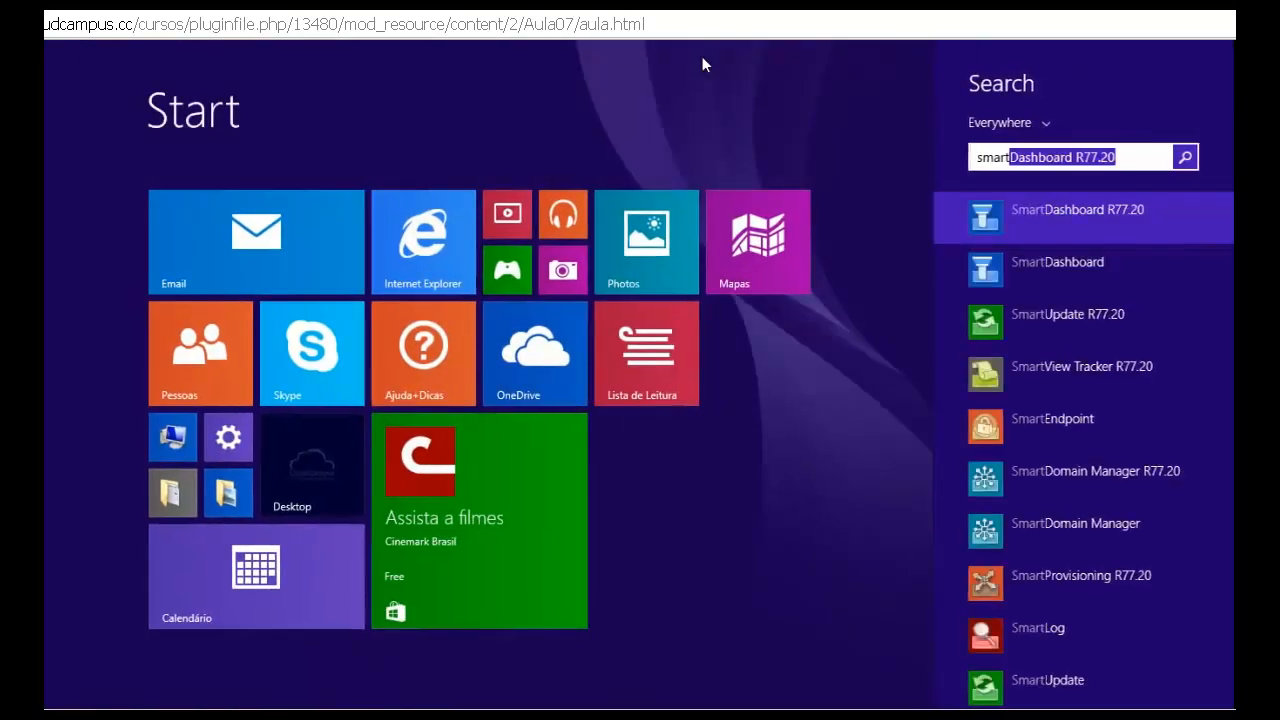
{"action": "key", "text": "Return"}
{"action": "type", "text": "vpn123"}
{"action": "key", "text": "Return"}
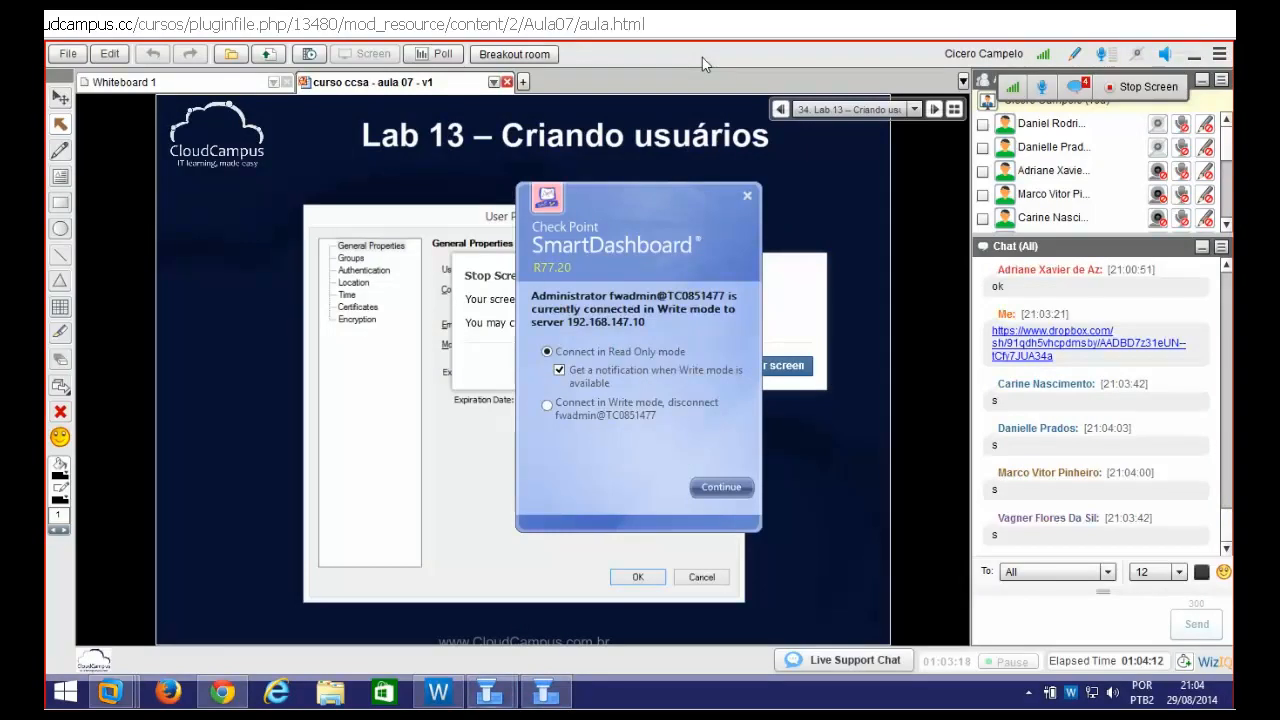
{"action": "left_click", "coordinate": [722, 496]}
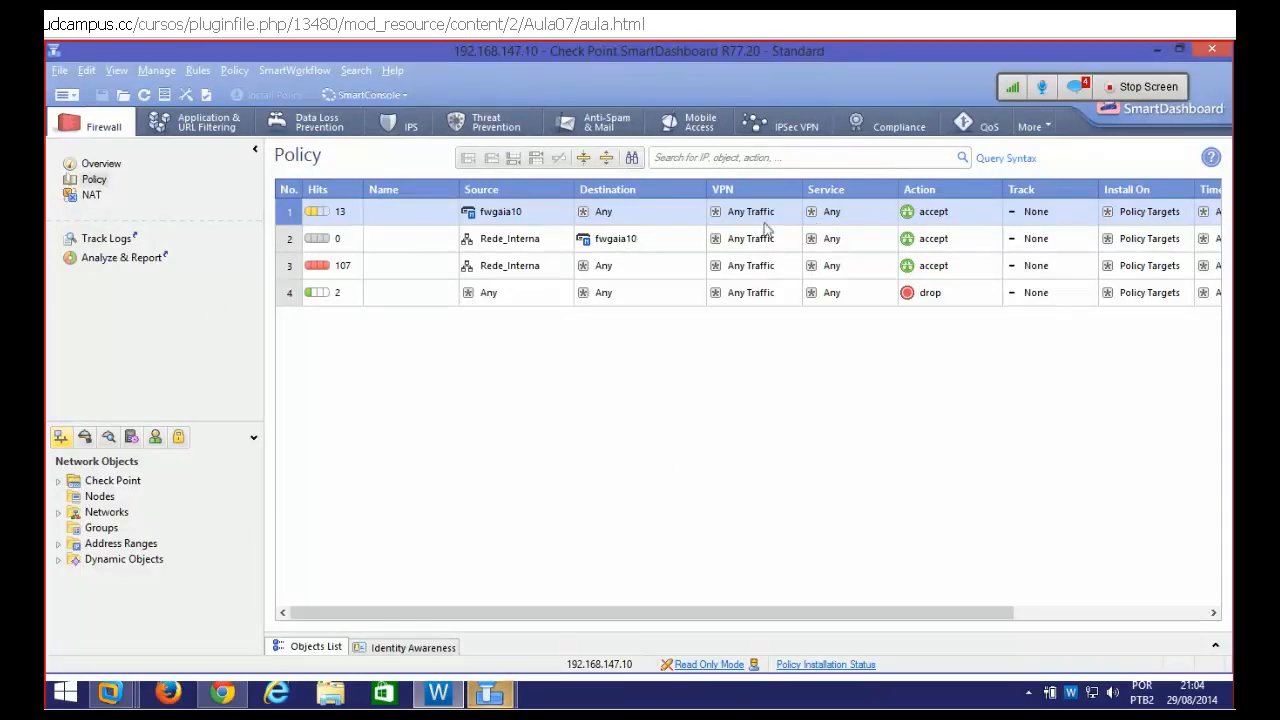
List the Users and Administrators objects and check the class chat panel
{"action": "left_click", "coordinate": [155, 437]}
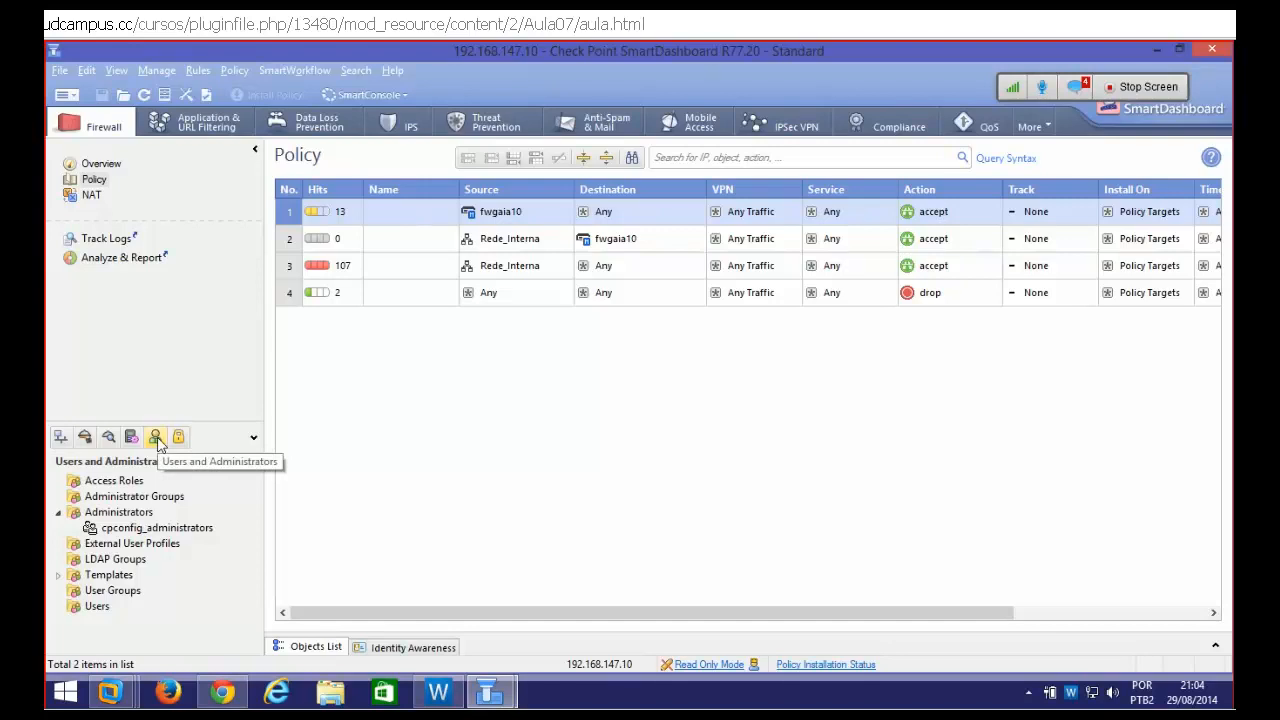
{"action": "left_click", "coordinate": [1075, 90]}
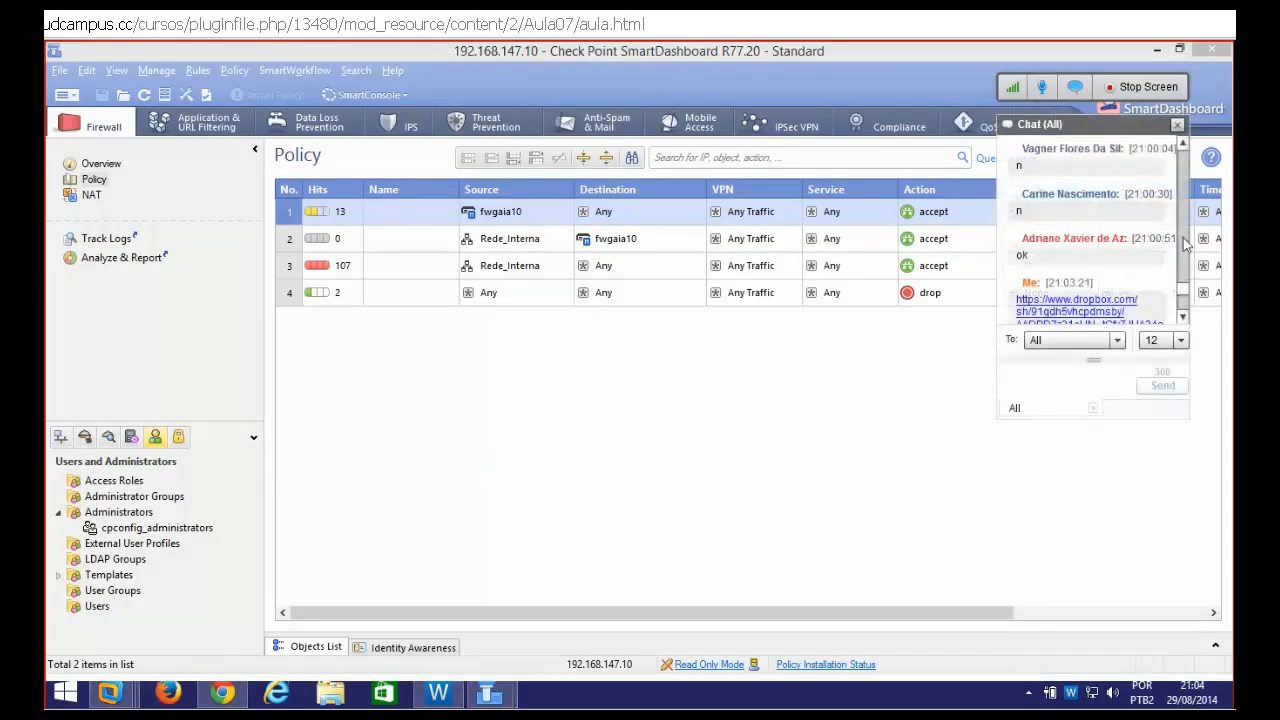
{"action": "left_click_drag", "start_coordinate": [1183, 289], "coordinate": [1183, 311]}
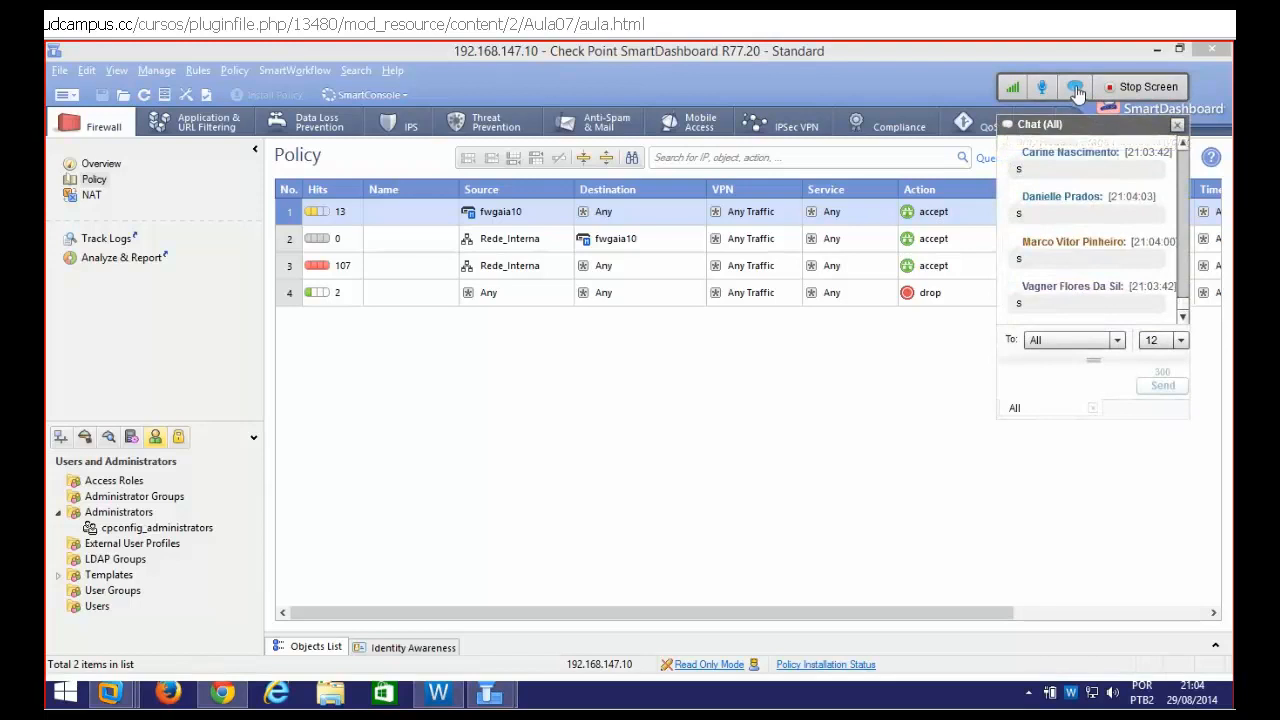
Check the context options for Administrators and cpconfig_administrators, then bring up the File menu
{"action": "right_click", "coordinate": [143, 517]}
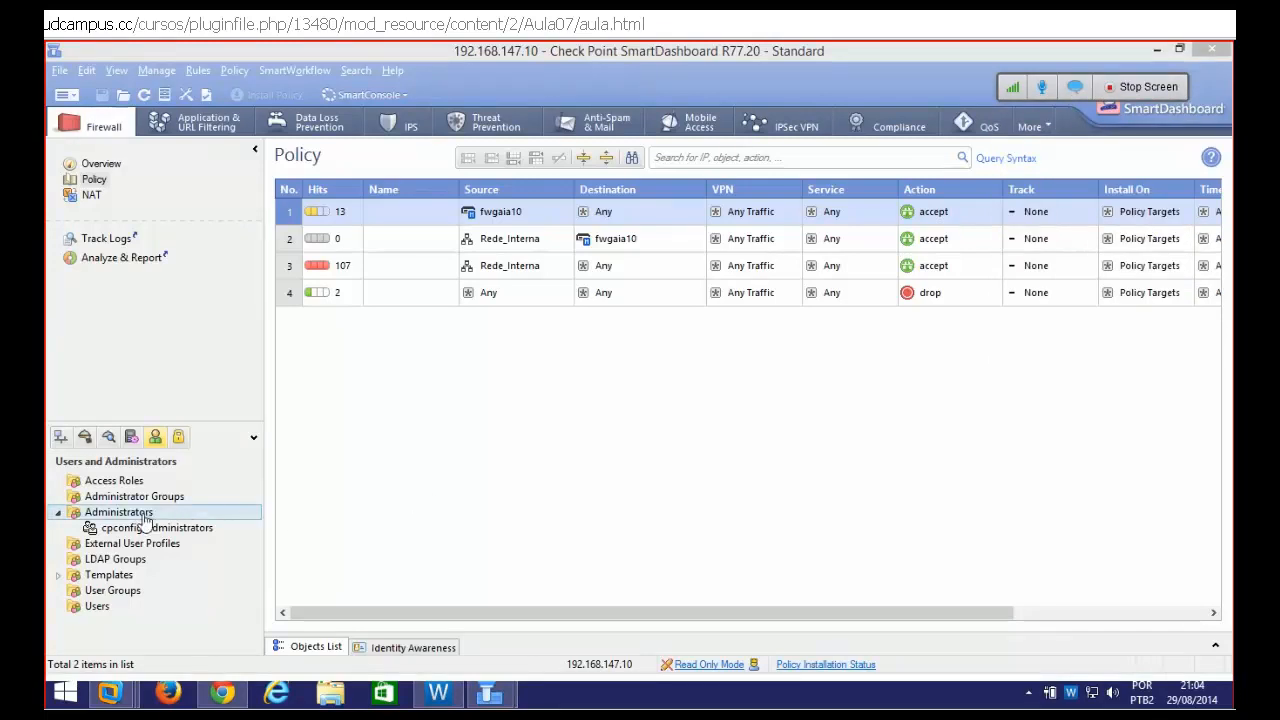
{"action": "left_click", "coordinate": [423, 508]}
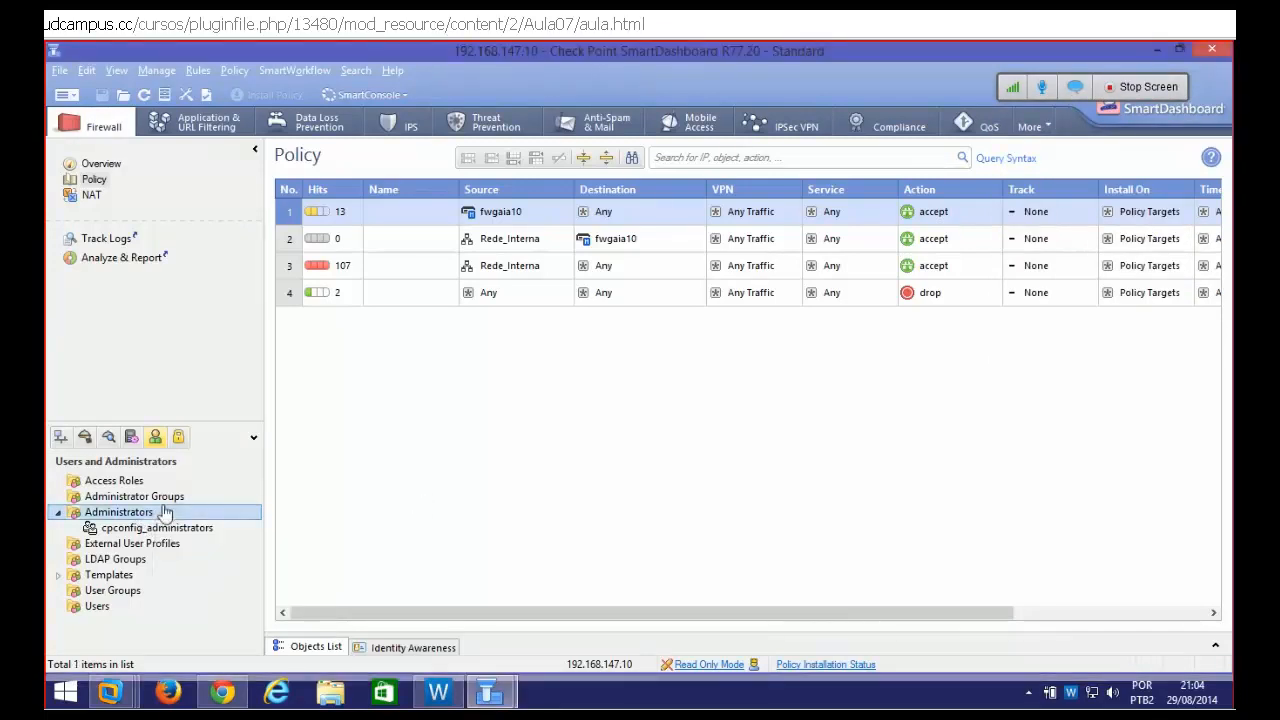
{"action": "left_click", "coordinate": [143, 529]}
{"action": "right_click", "coordinate": [143, 533]}
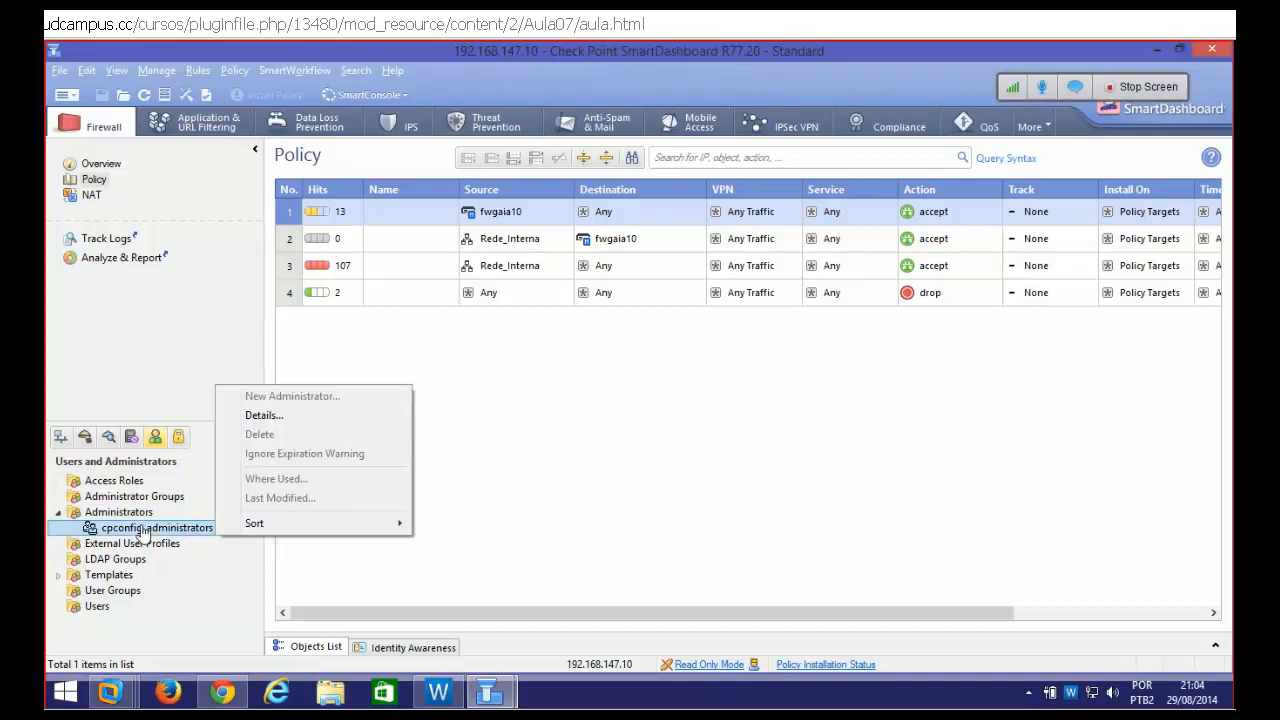
{"action": "left_click", "coordinate": [136, 512]}
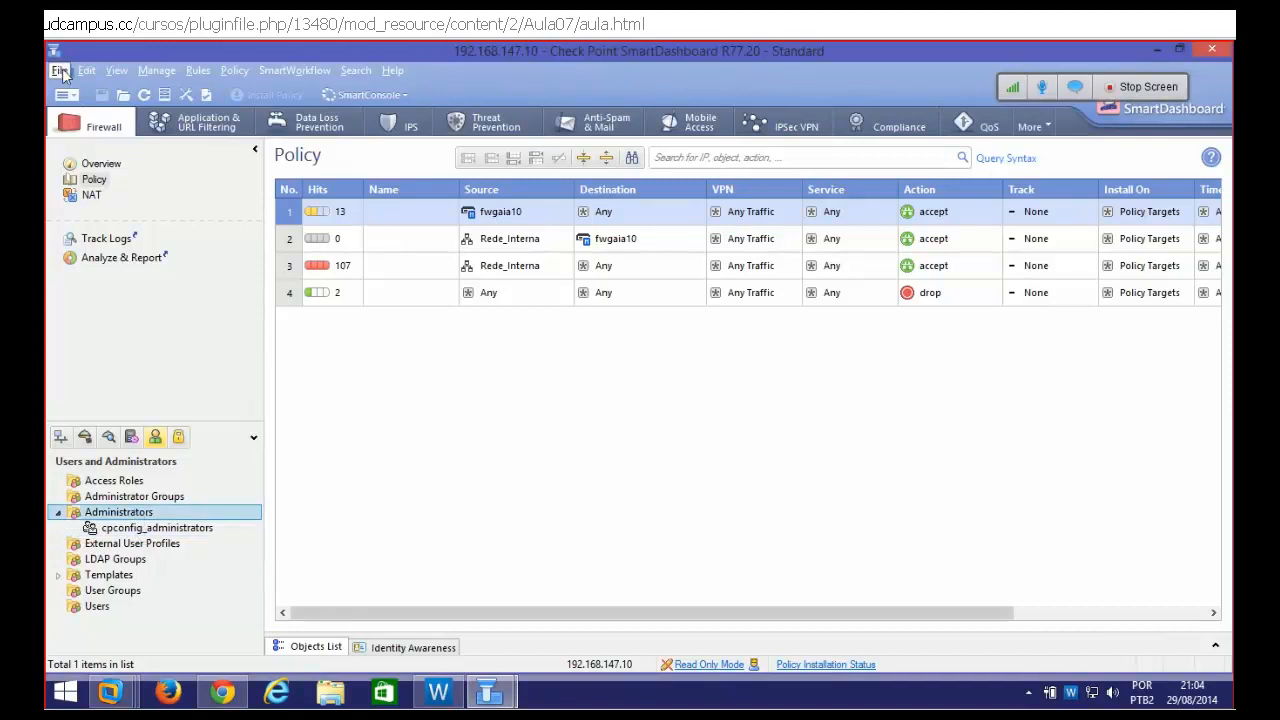
{"action": "left_click", "coordinate": [59, 70]}
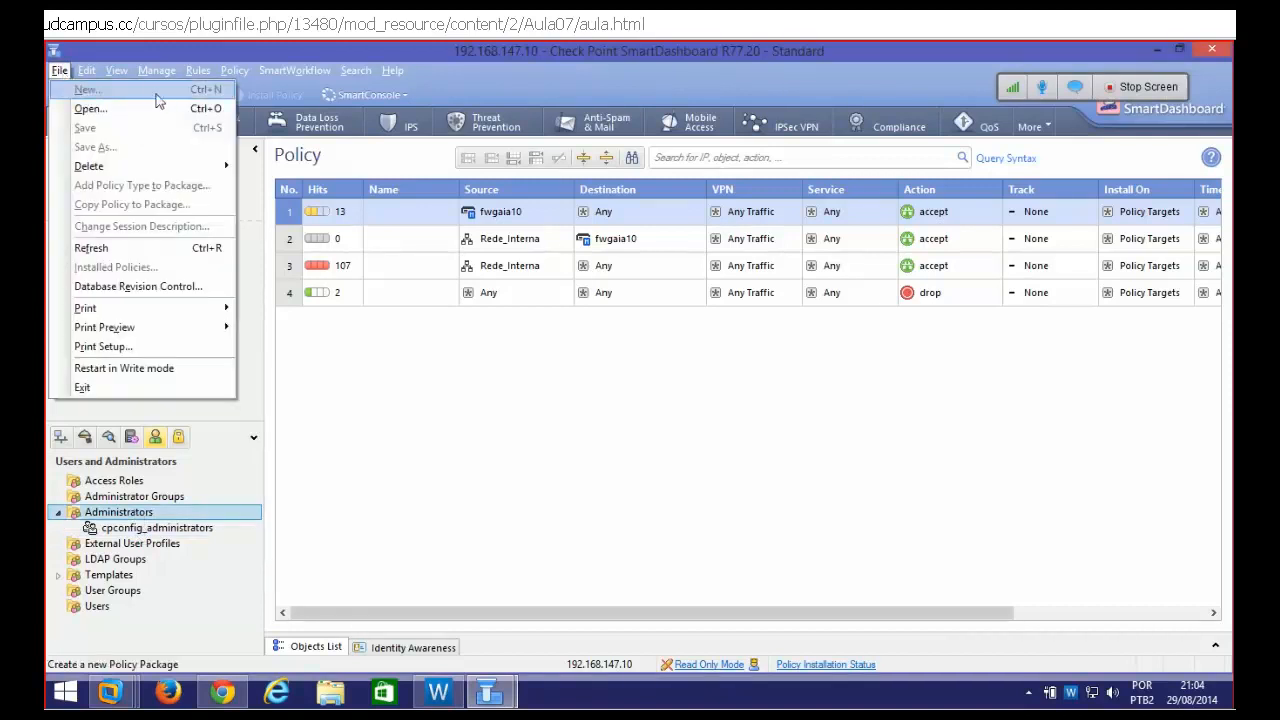
Restart SmartDashboard in Write mode, acknowledge the warnings, and list Users and Administrators again
{"action": "left_click", "coordinate": [147, 368]}
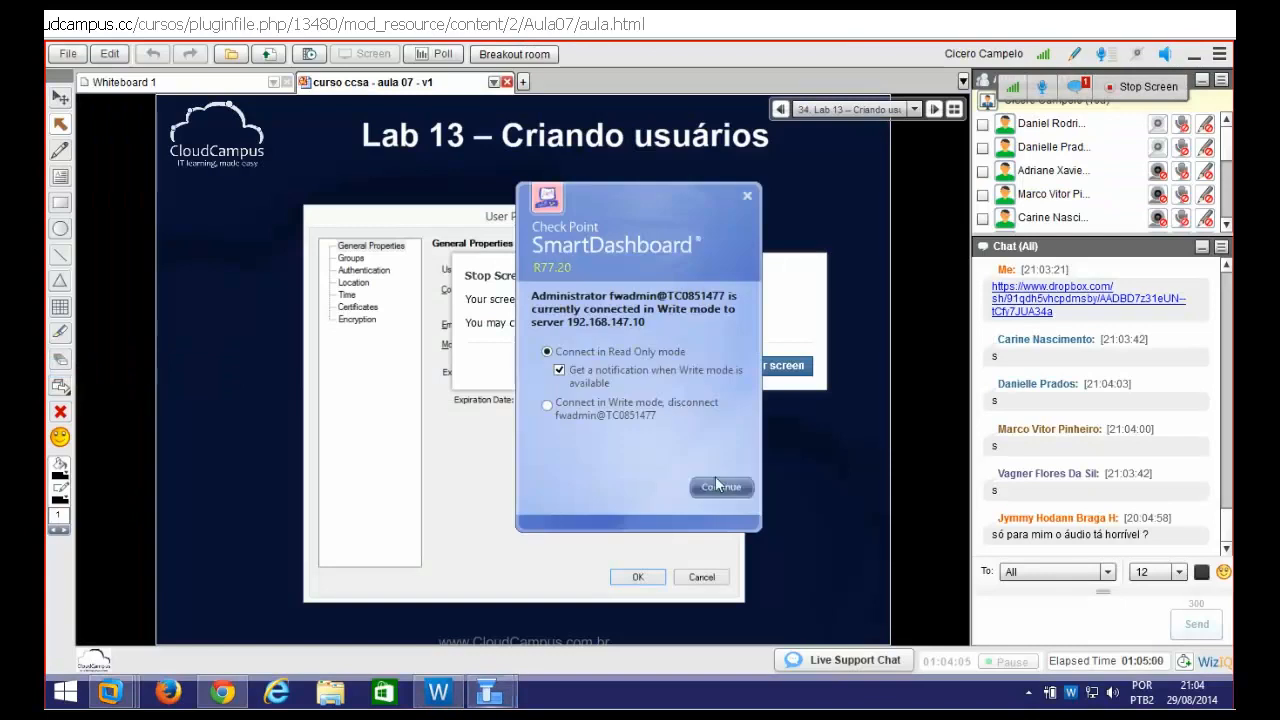
{"action": "left_click", "coordinate": [592, 410]}
{"action": "left_click", "coordinate": [716, 490]}
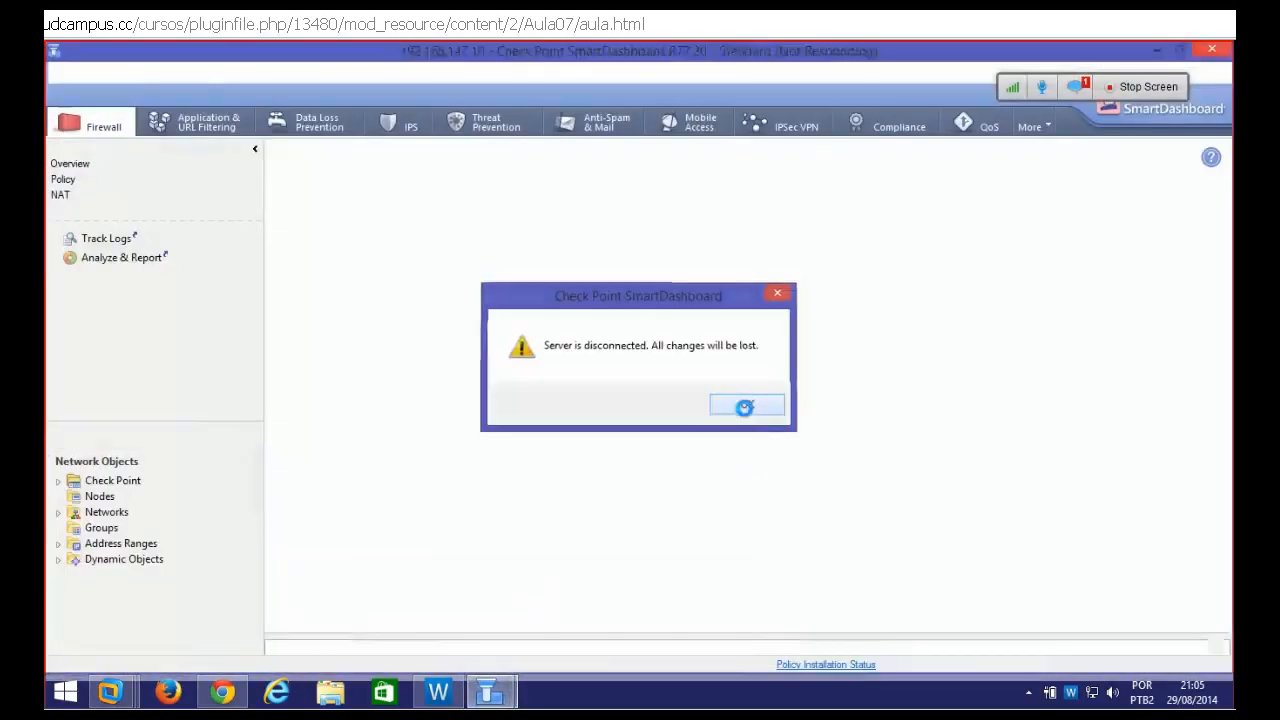
{"action": "left_click", "coordinate": [743, 405]}
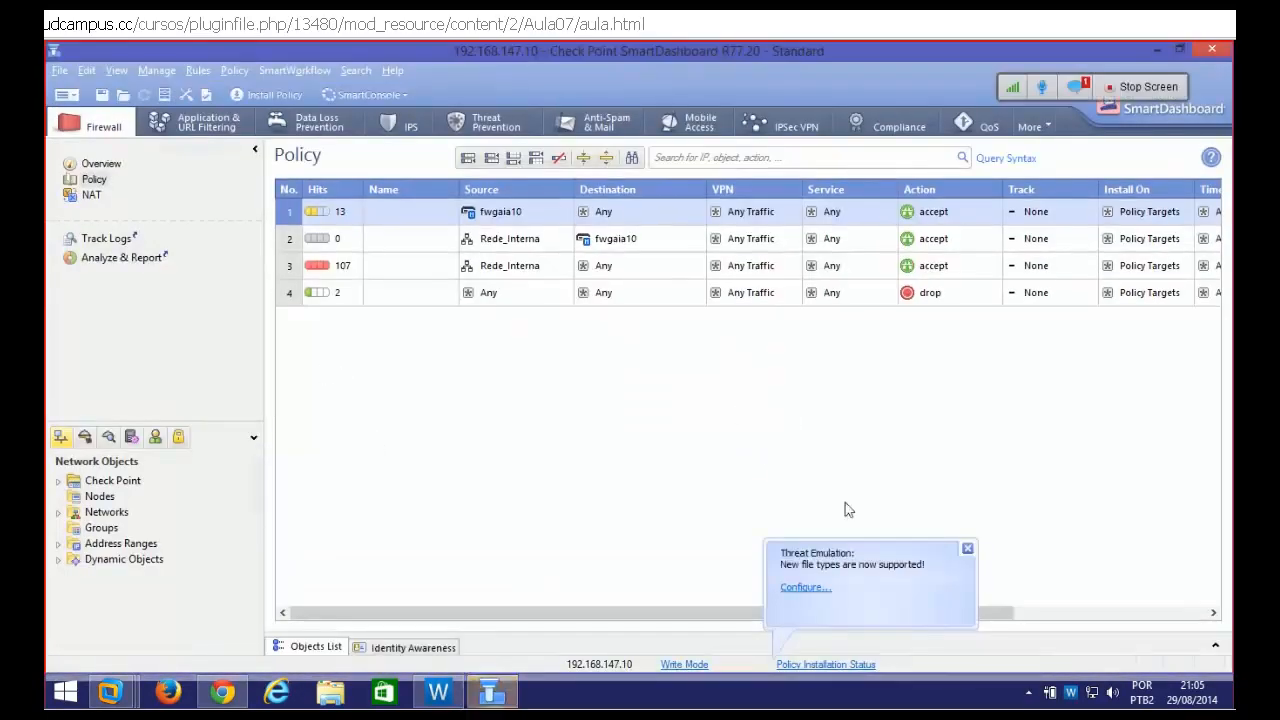
{"action": "left_click", "coordinate": [966, 549]}
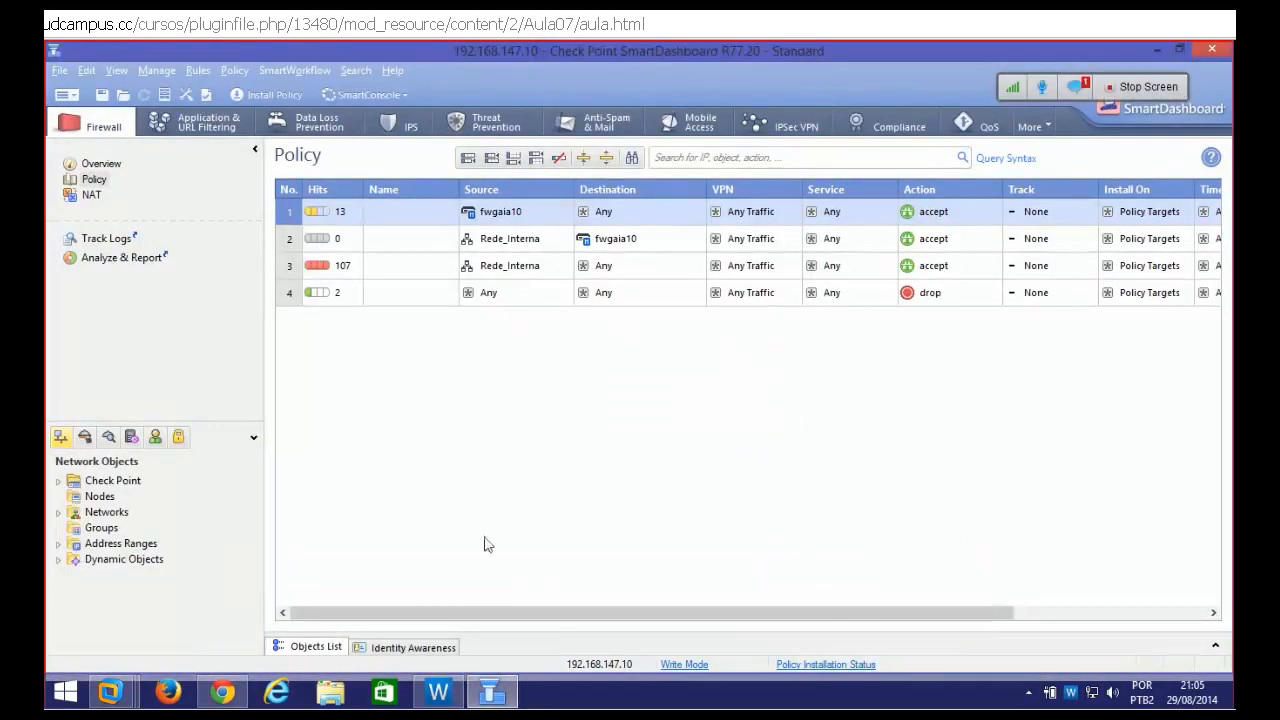
{"action": "left_click", "coordinate": [155, 438]}
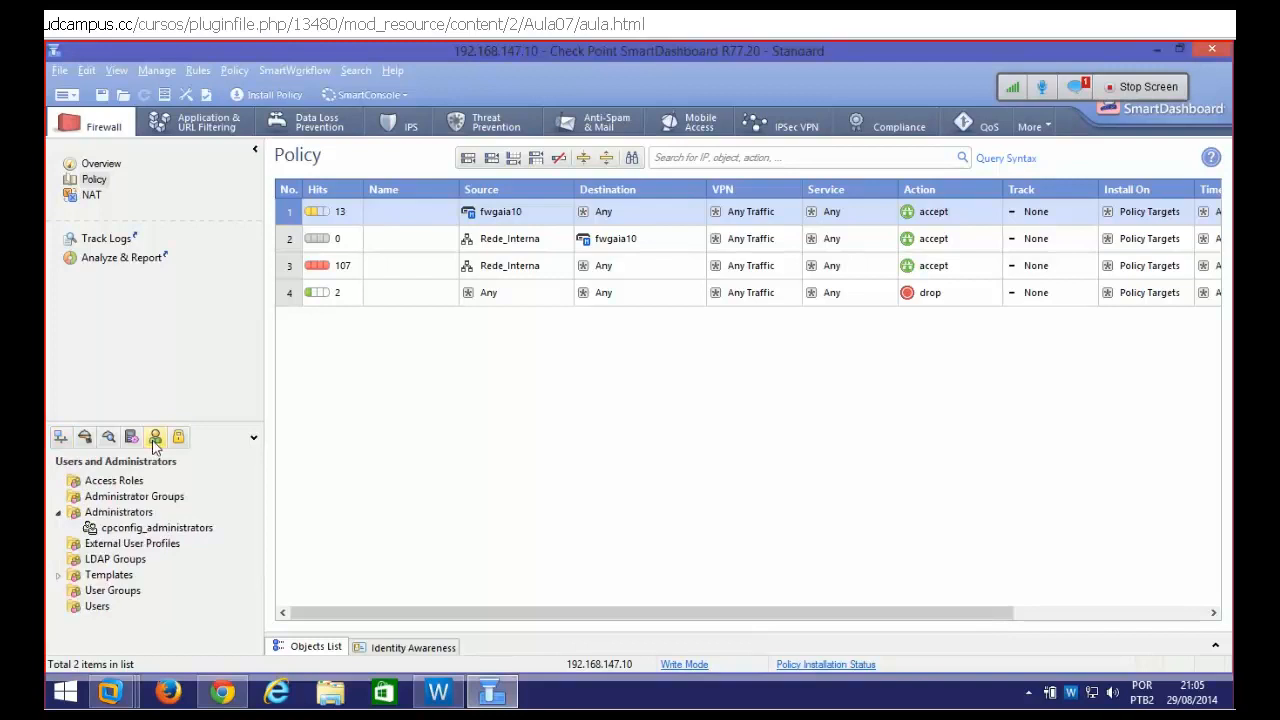
Create a new administrator from the Administrators folder's context menu
{"action": "right_click", "coordinate": [122, 513]}
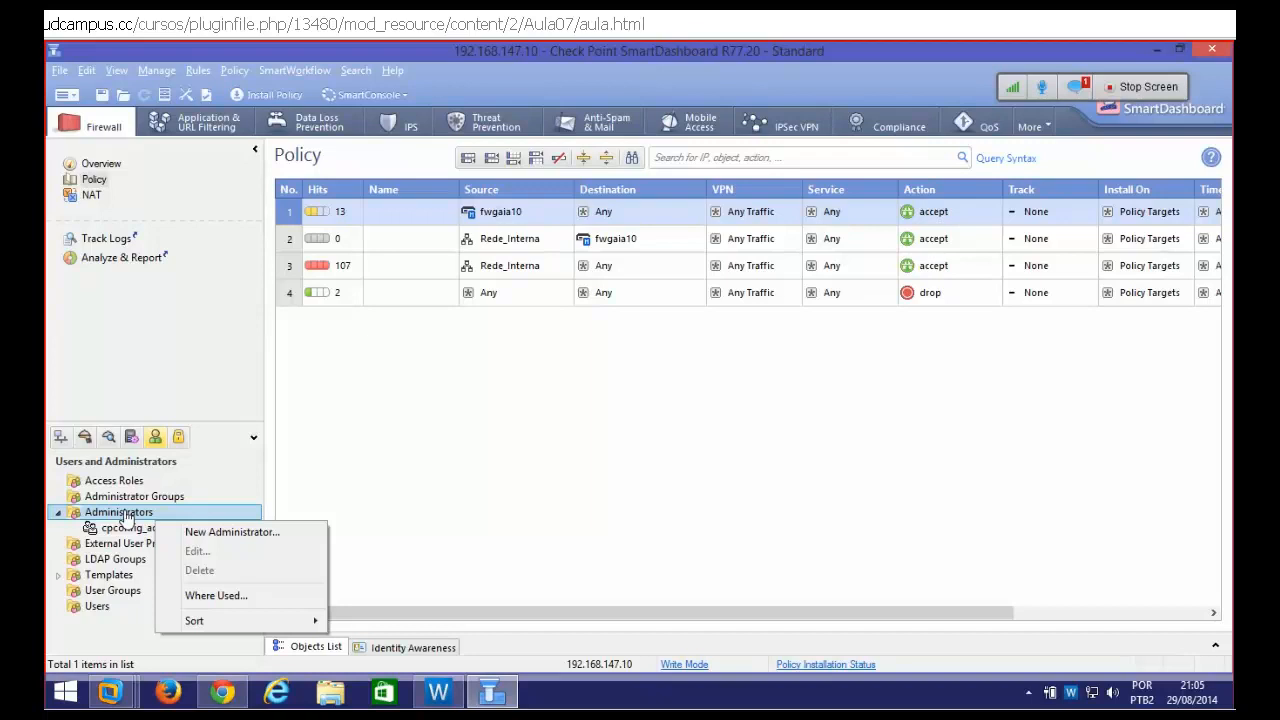
{"action": "left_click", "coordinate": [100, 606]}
{"action": "right_click", "coordinate": [100, 607]}
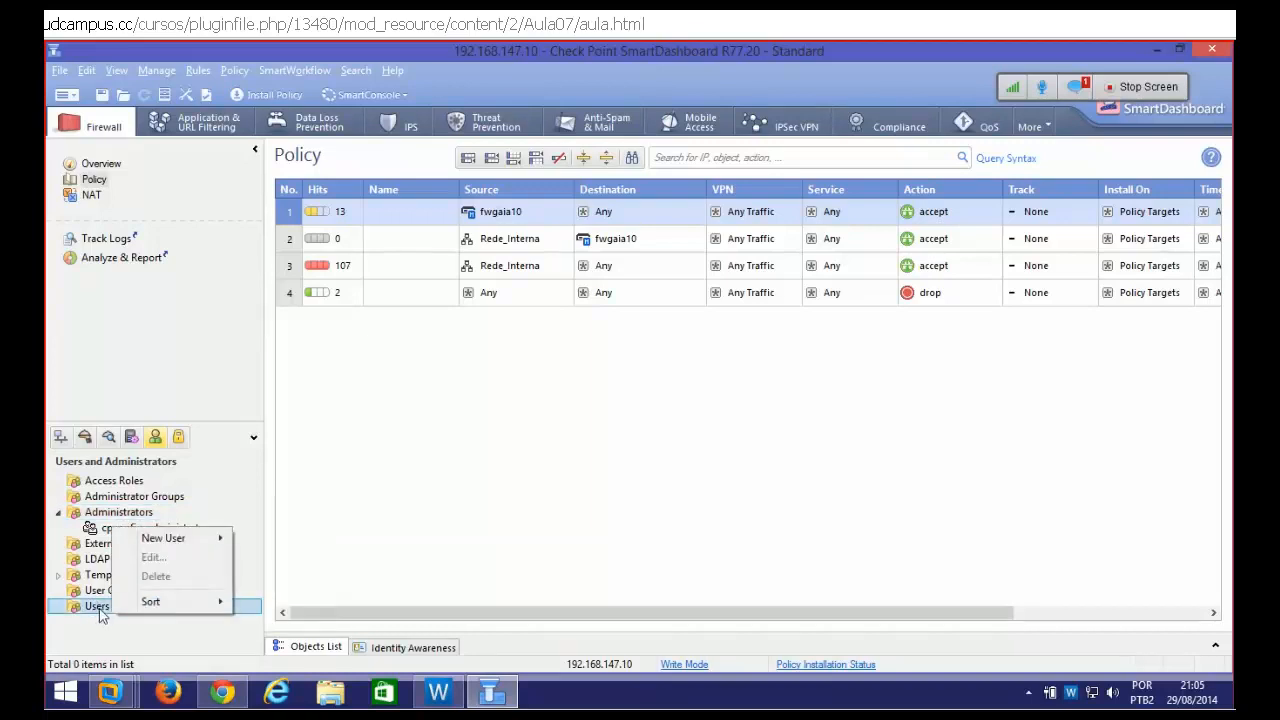
{"action": "mouse_move", "coordinate": [177, 549]}
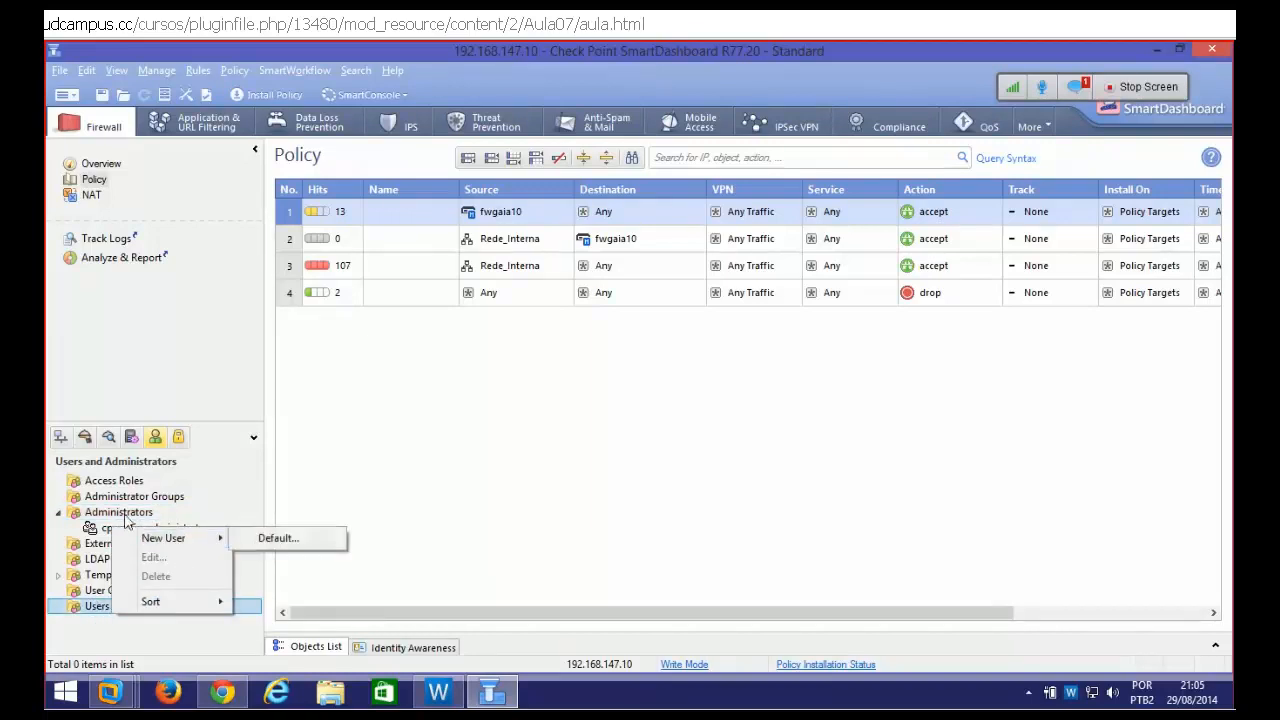
{"action": "right_click", "coordinate": [150, 515]}
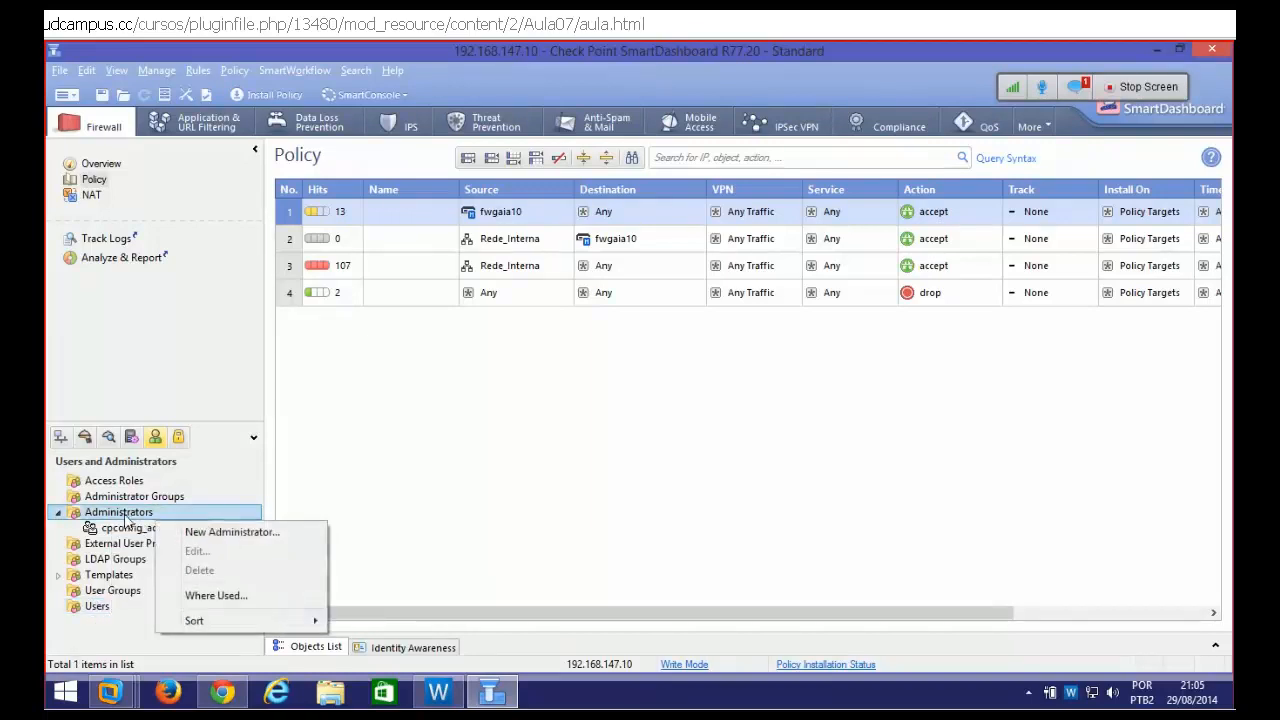
{"action": "left_click", "coordinate": [233, 539]}
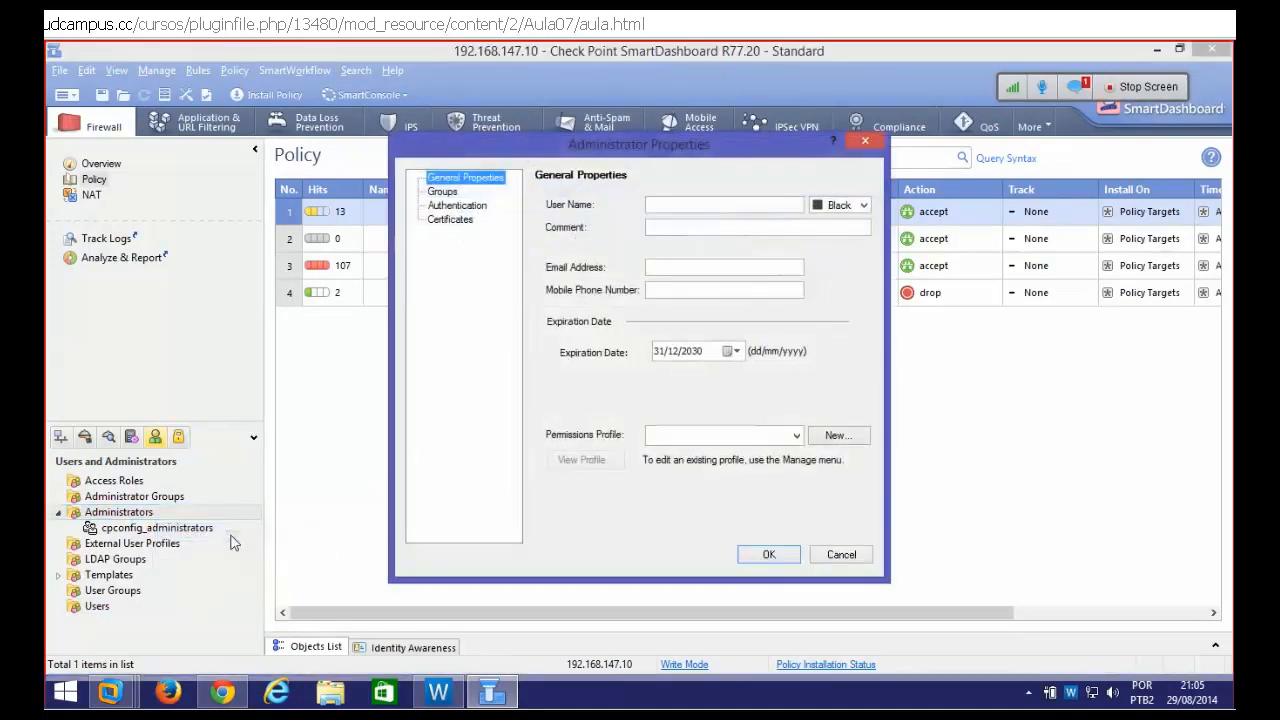
Name the administrator 'monitor' and assign the Endpoint_ReadOnly permissions profile
{"action": "left_click", "coordinate": [687, 203]}
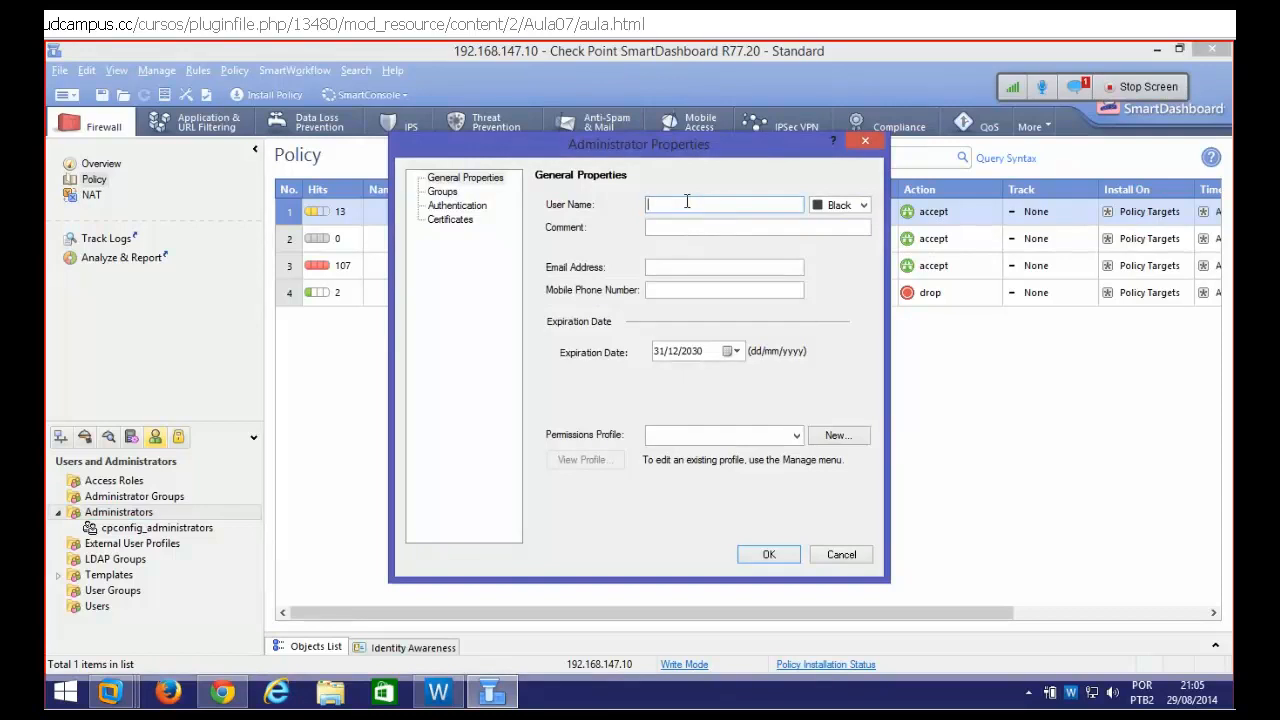
{"action": "type", "text": "root"}
{"action": "left_click", "coordinate": [450, 196]}
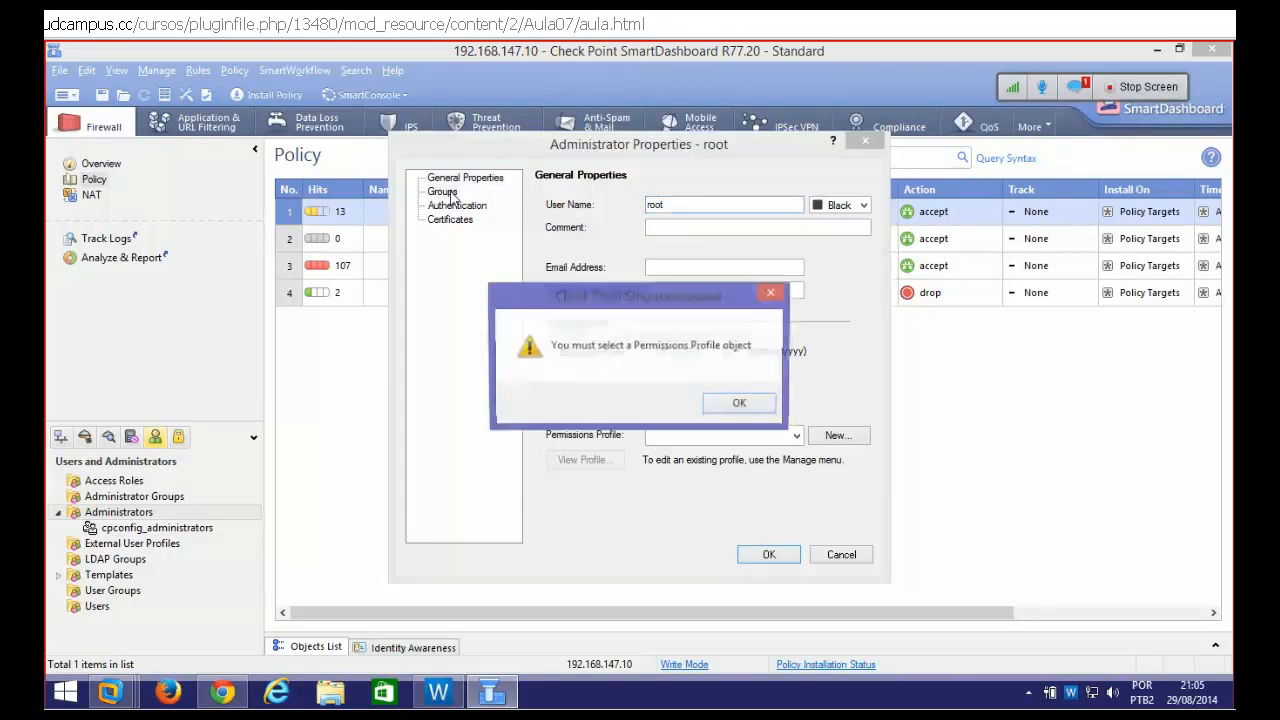
{"action": "left_click", "coordinate": [756, 407]}
{"action": "left_click", "coordinate": [797, 436]}
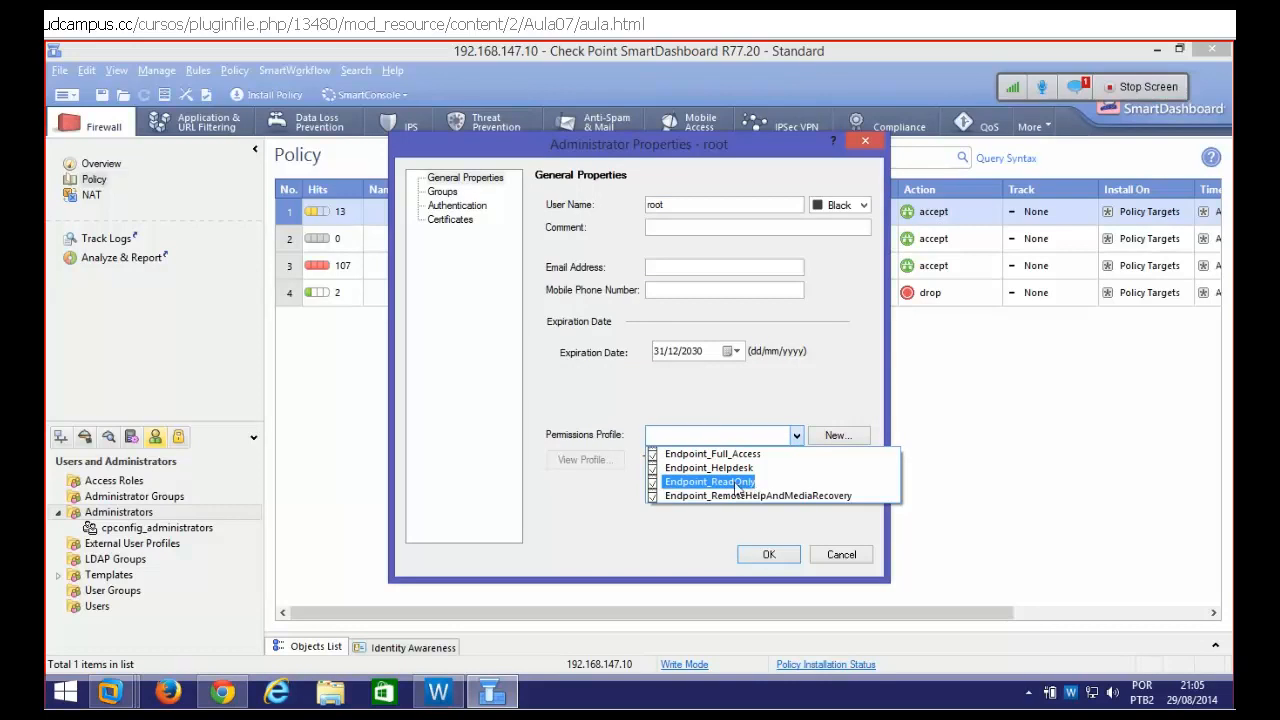
{"action": "left_click", "coordinate": [737, 482]}
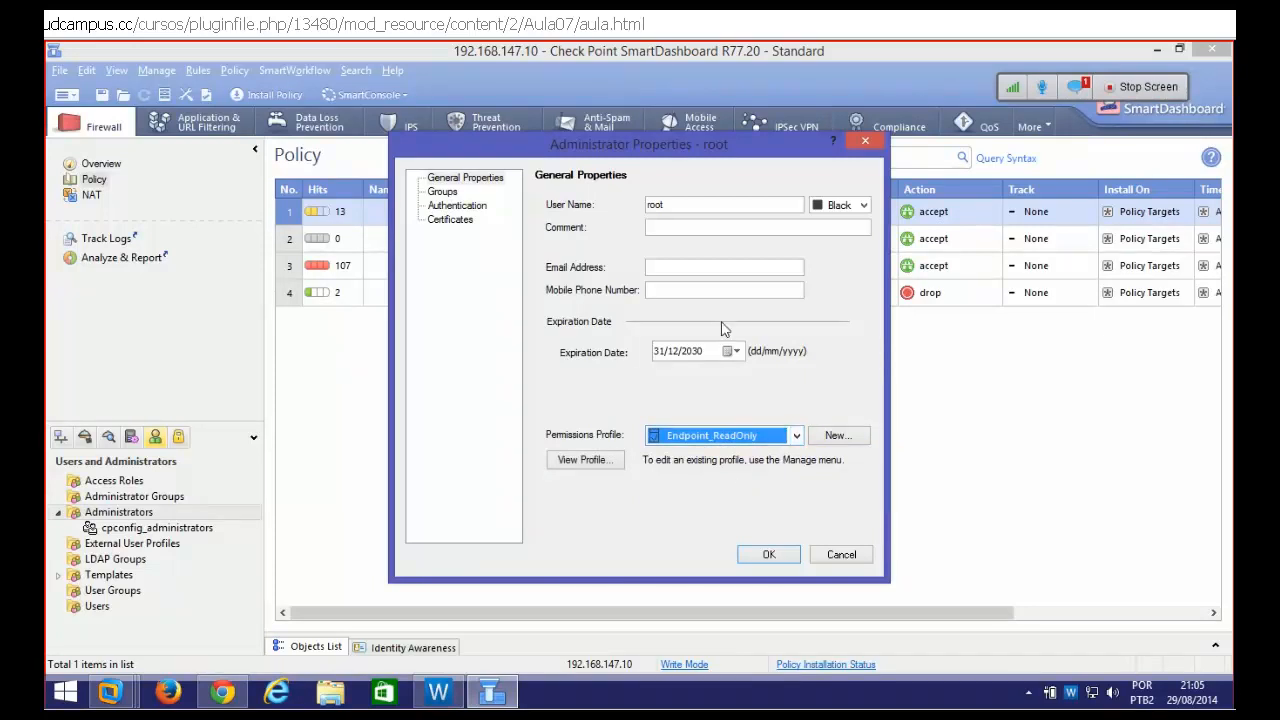
{"action": "left_click_drag", "start_coordinate": [680, 206], "coordinate": [602, 216]}
{"action": "type", "text": "monitor"}
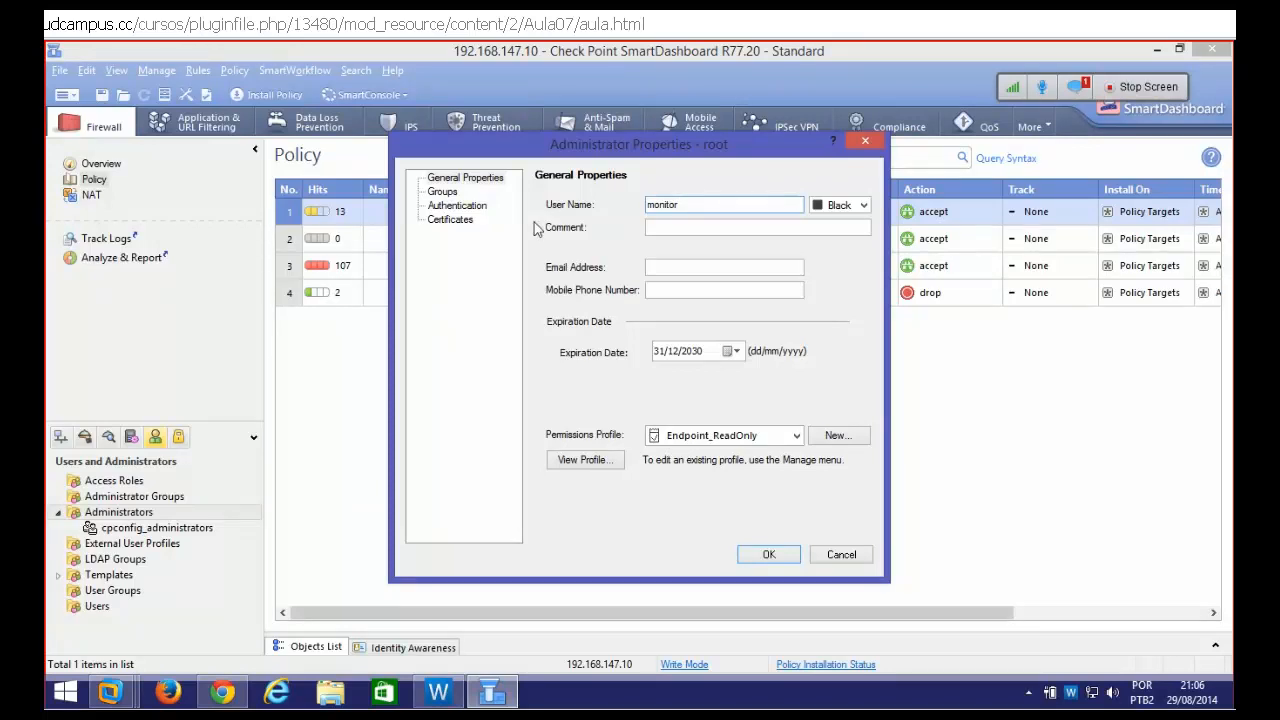
{"action": "left_click", "coordinate": [451, 207]}
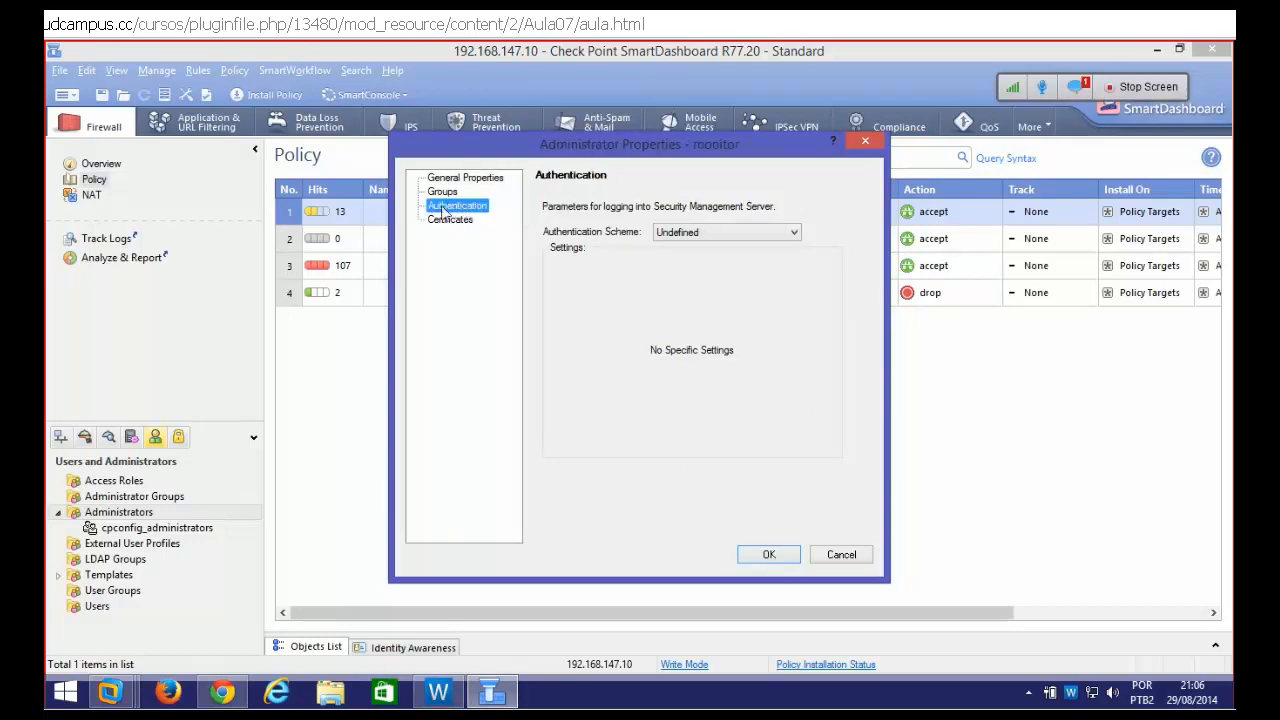
Set monitor's authentication scheme to Check Point Password, enter its password, and save the administrator
{"action": "left_click", "coordinate": [762, 236]}
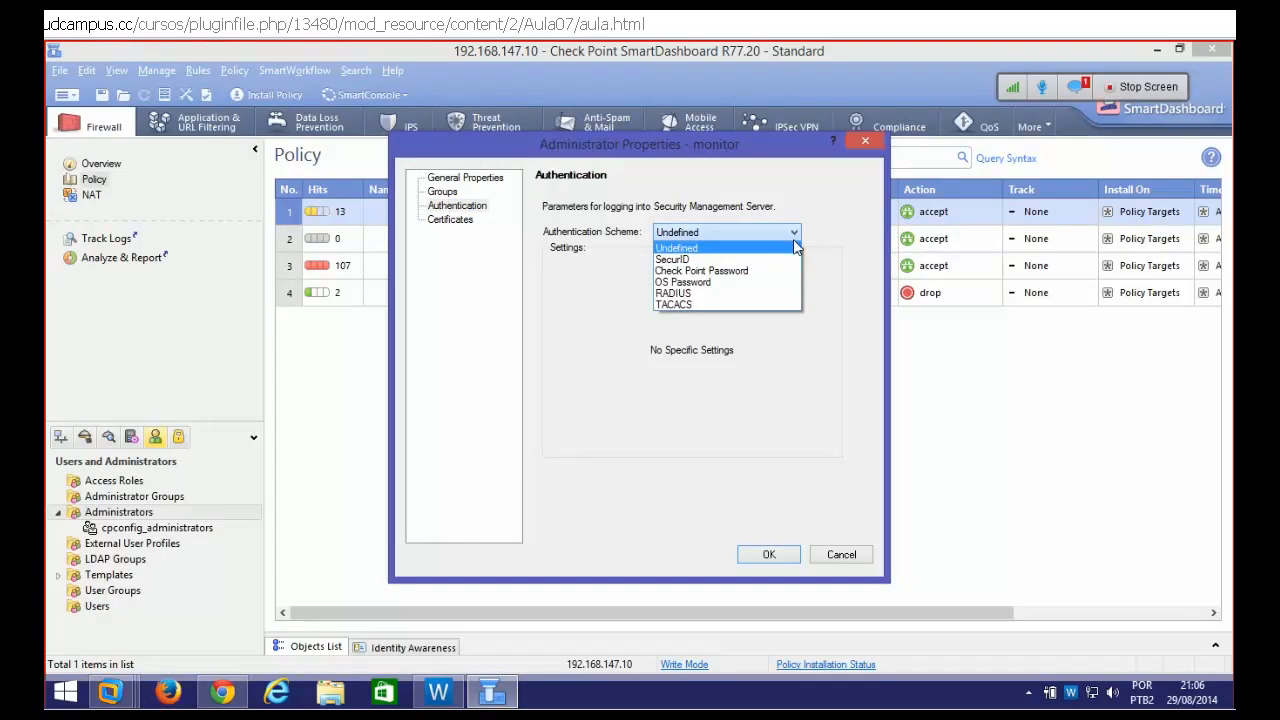
{"action": "left_click", "coordinate": [1075, 86]}
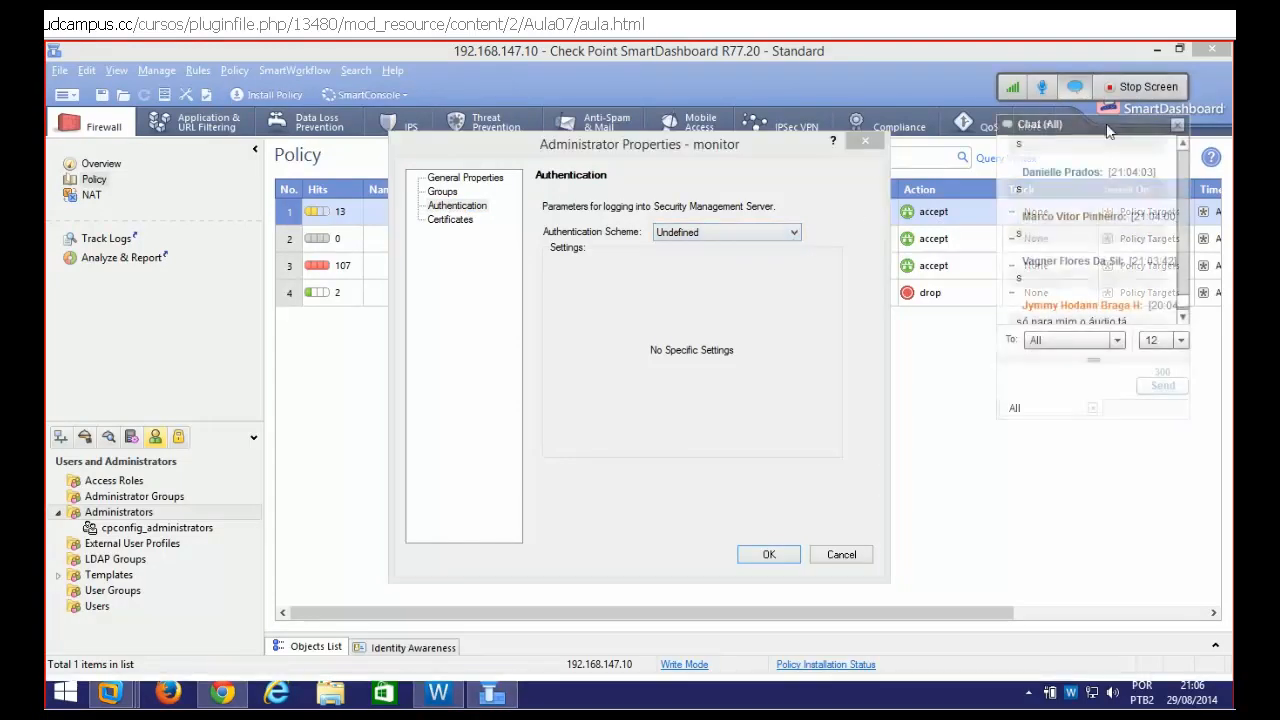
{"action": "left_click", "coordinate": [1183, 313]}
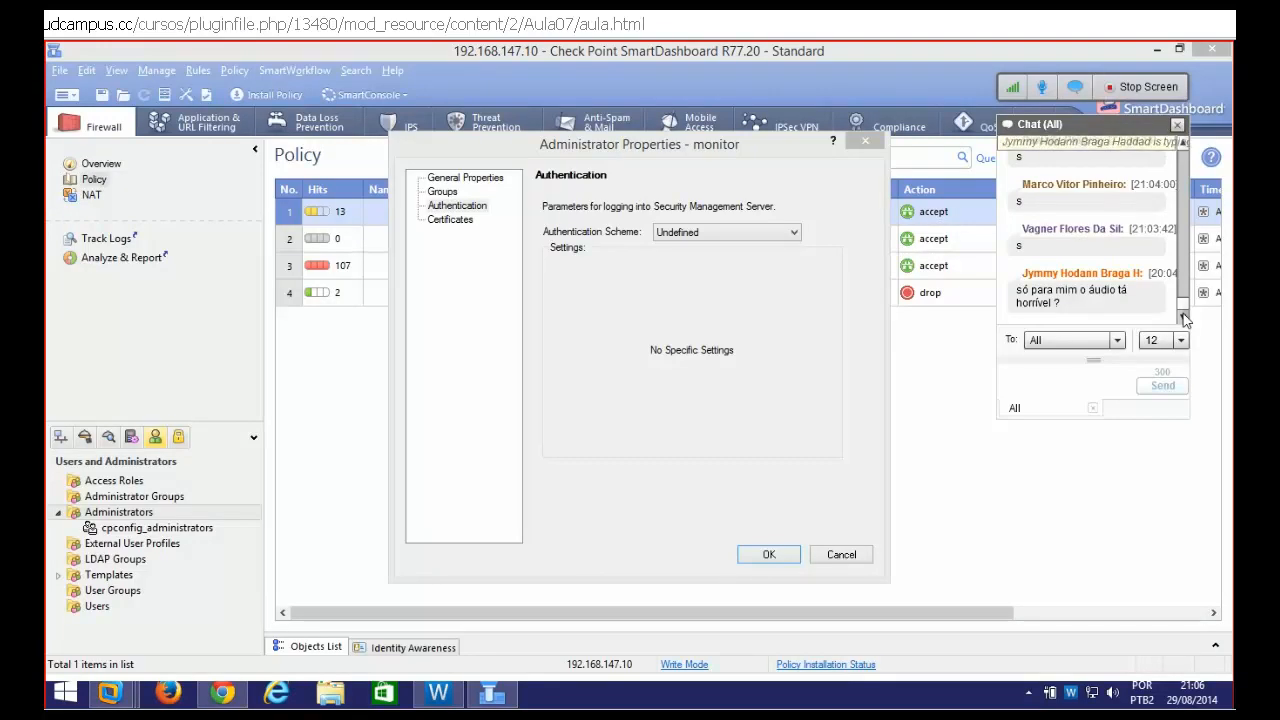
{"action": "left_click", "coordinate": [1073, 379]}
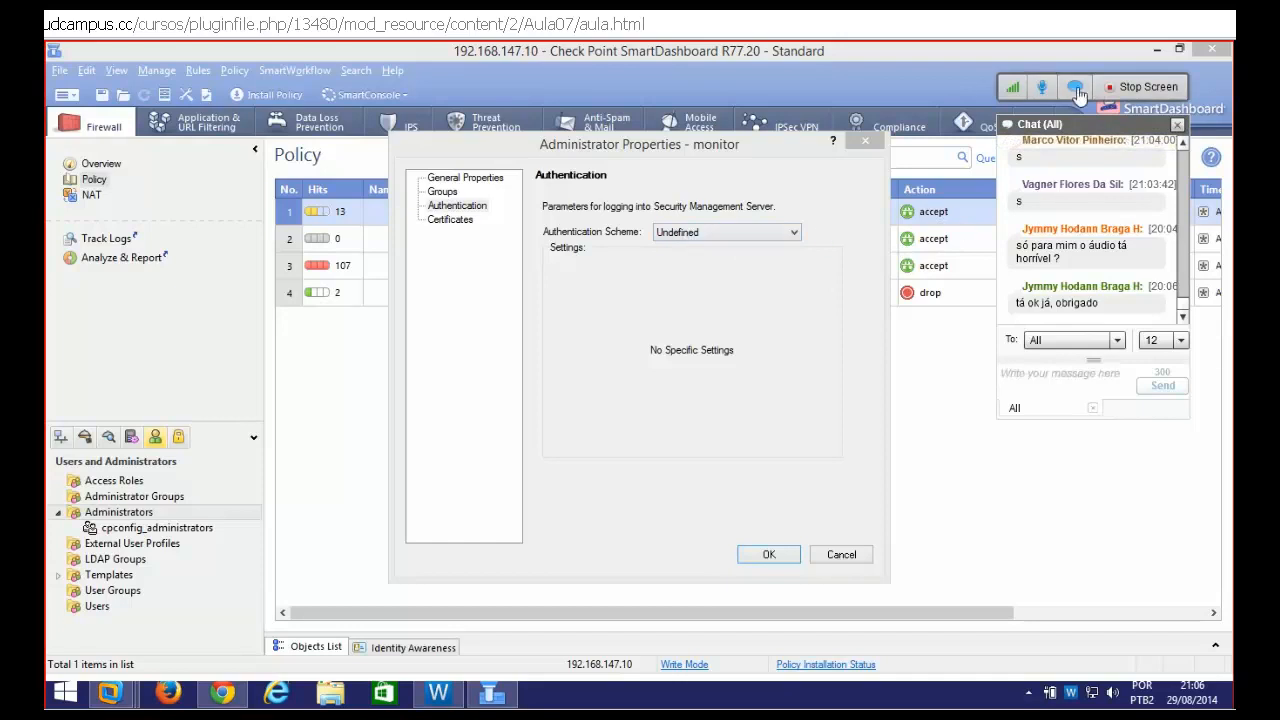
{"action": "left_click", "coordinate": [743, 232]}
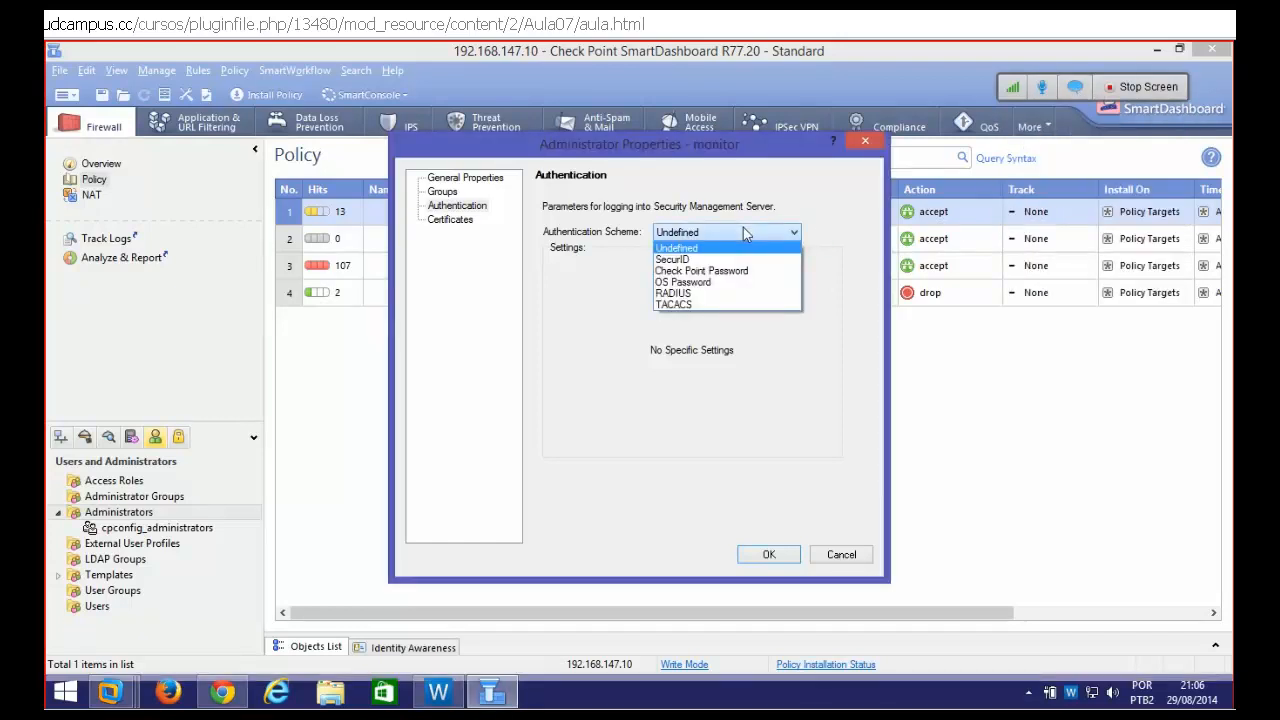
{"action": "left_click", "coordinate": [688, 271]}
{"action": "left_click", "coordinate": [686, 263]}
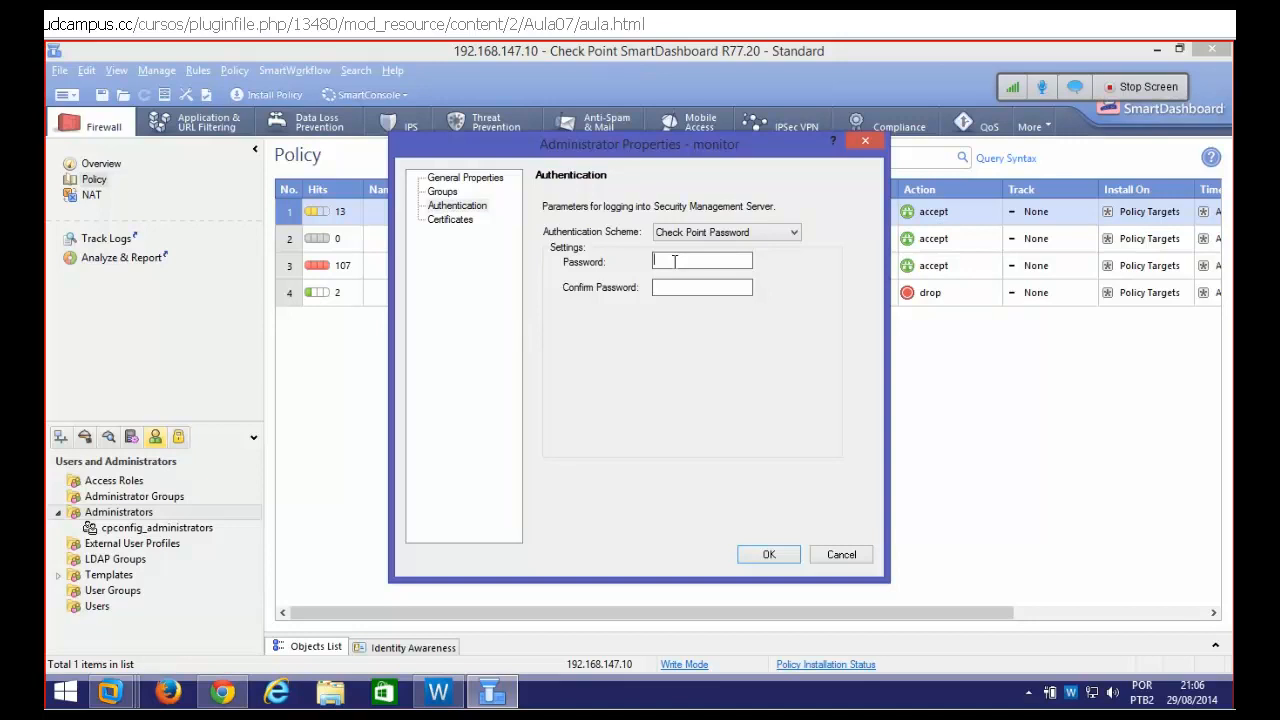
{"action": "type", "text": "•••••••"}
{"action": "left_click", "coordinate": [769, 554]}
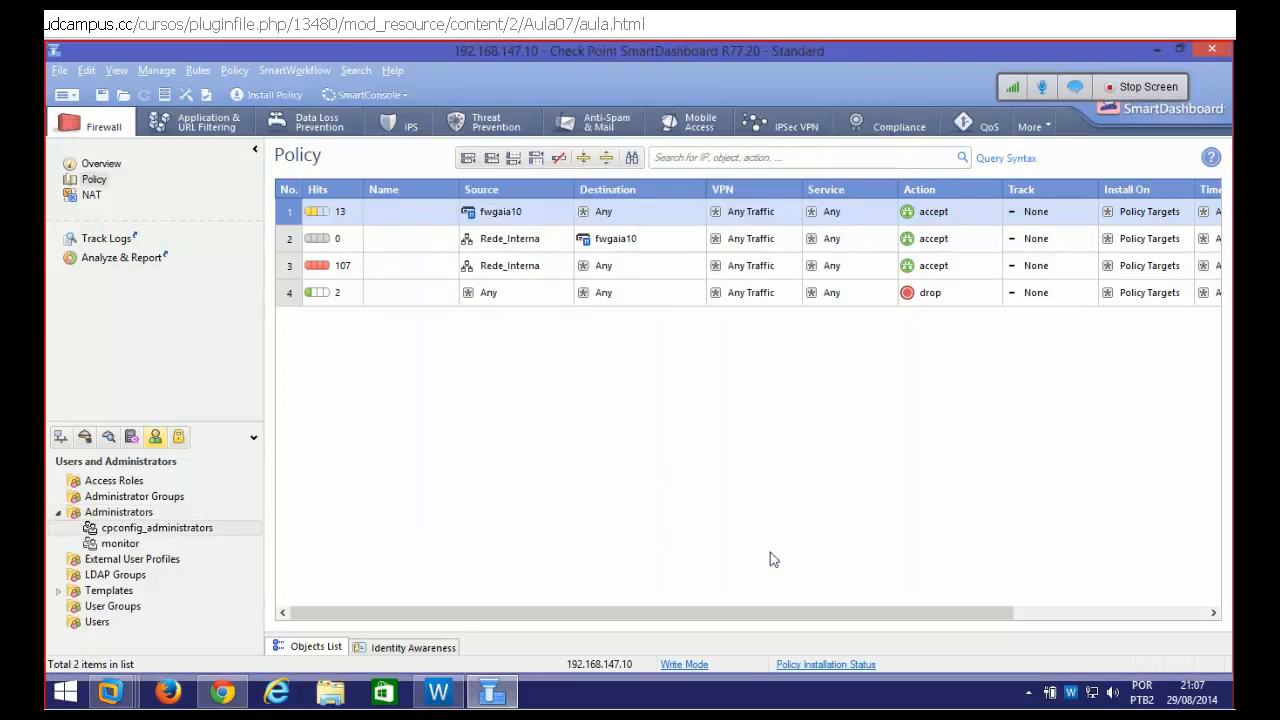
Install the policy on gateway fwgaia10, then close SmartDashboard once installation succeeds
{"action": "left_click", "coordinate": [59, 71]}
{"action": "left_click", "coordinate": [58, 73]}
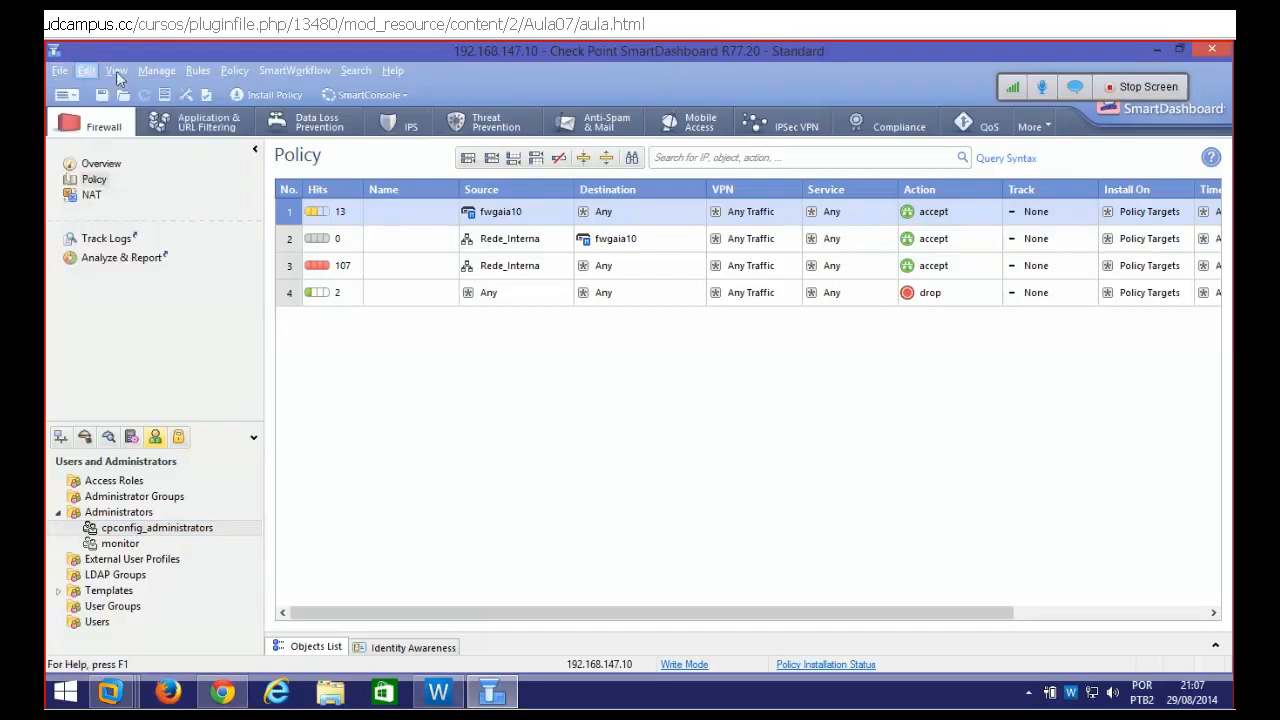
{"action": "left_click", "coordinate": [257, 96]}
{"action": "left_click", "coordinate": [718, 510]}
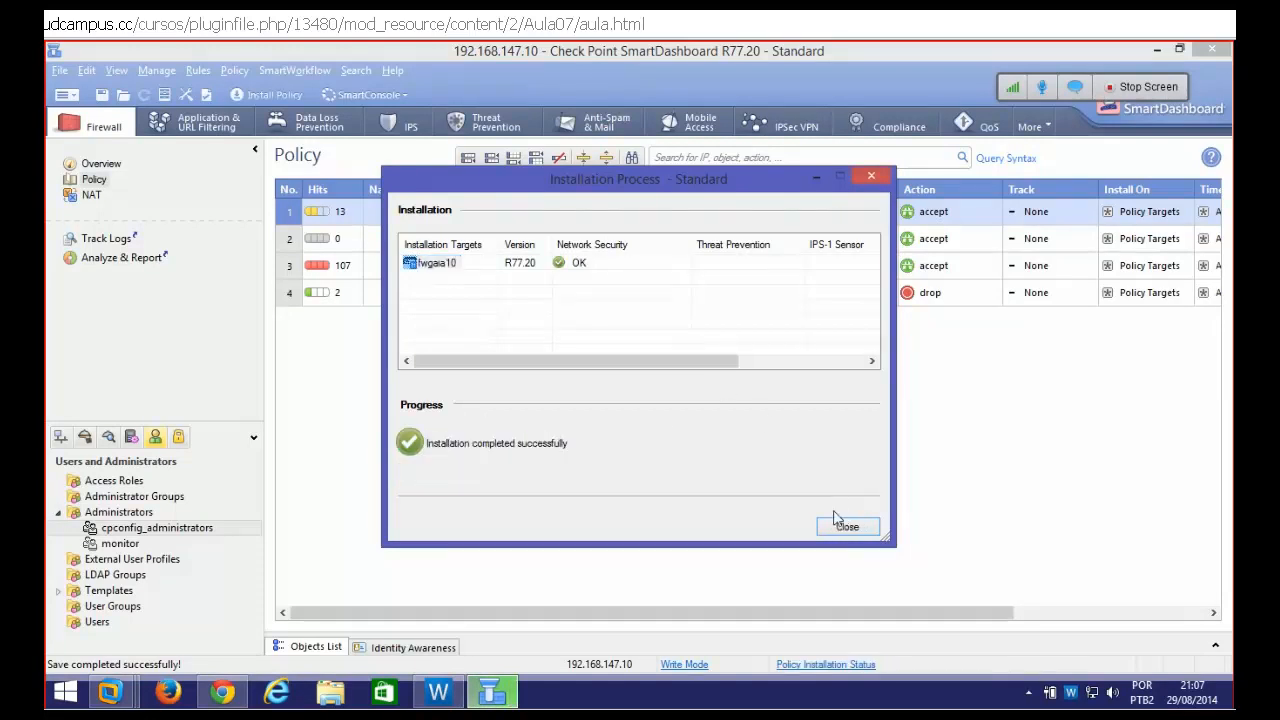
{"action": "left_click", "coordinate": [845, 527]}
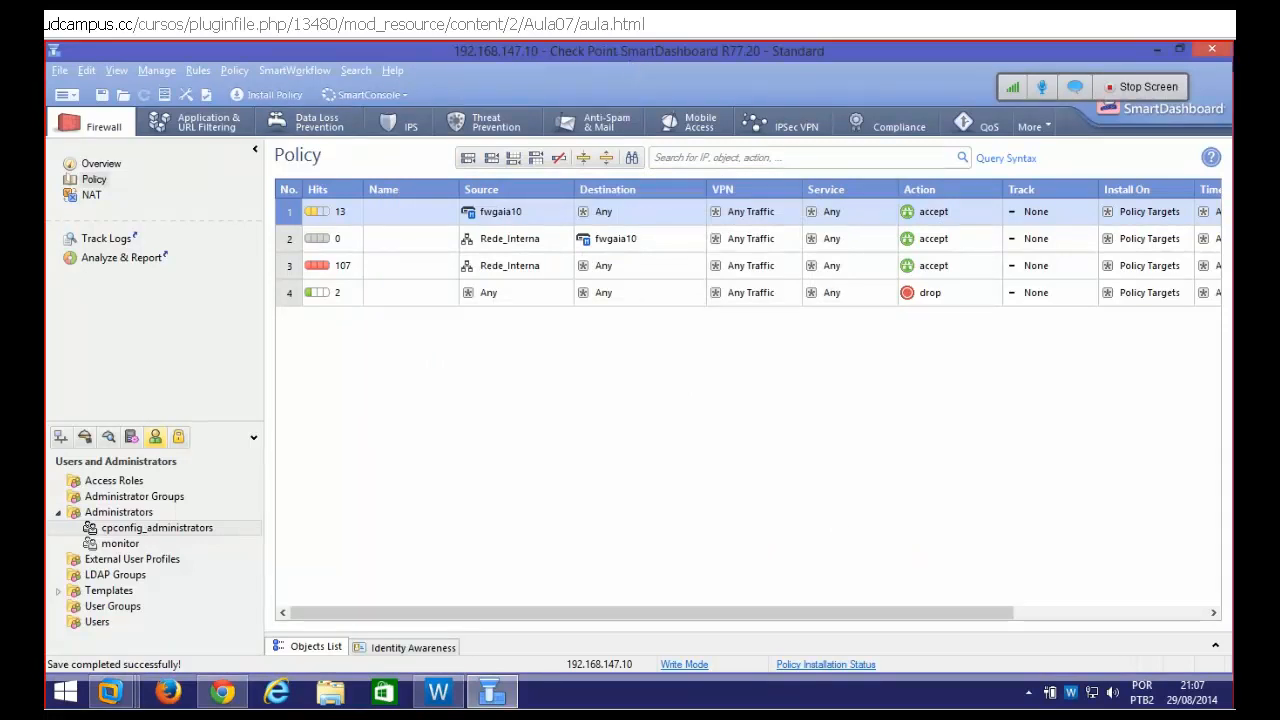
{"action": "left_click", "coordinate": [1213, 51]}
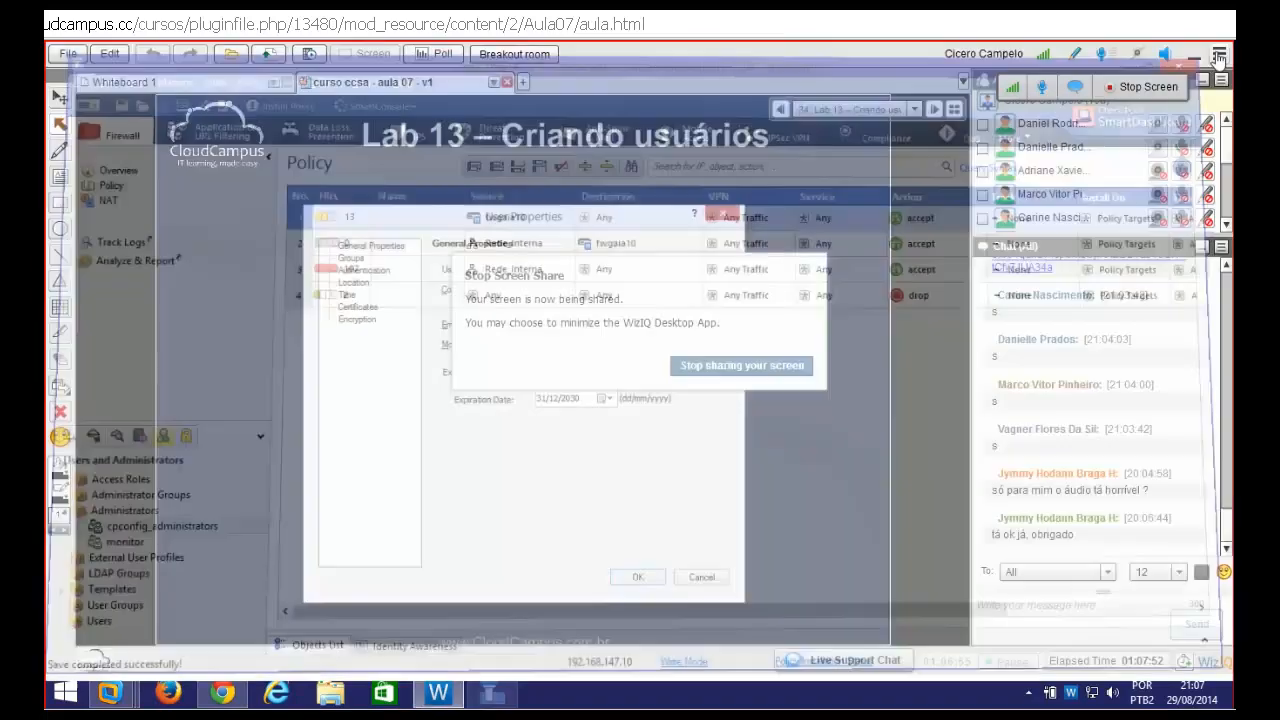
Relaunch SmartDashboard R77.20 and log in as the monitor administrator with its password
{"action": "key", "text": "super"}
{"action": "type", "text": "smartDashboard R77.20"}
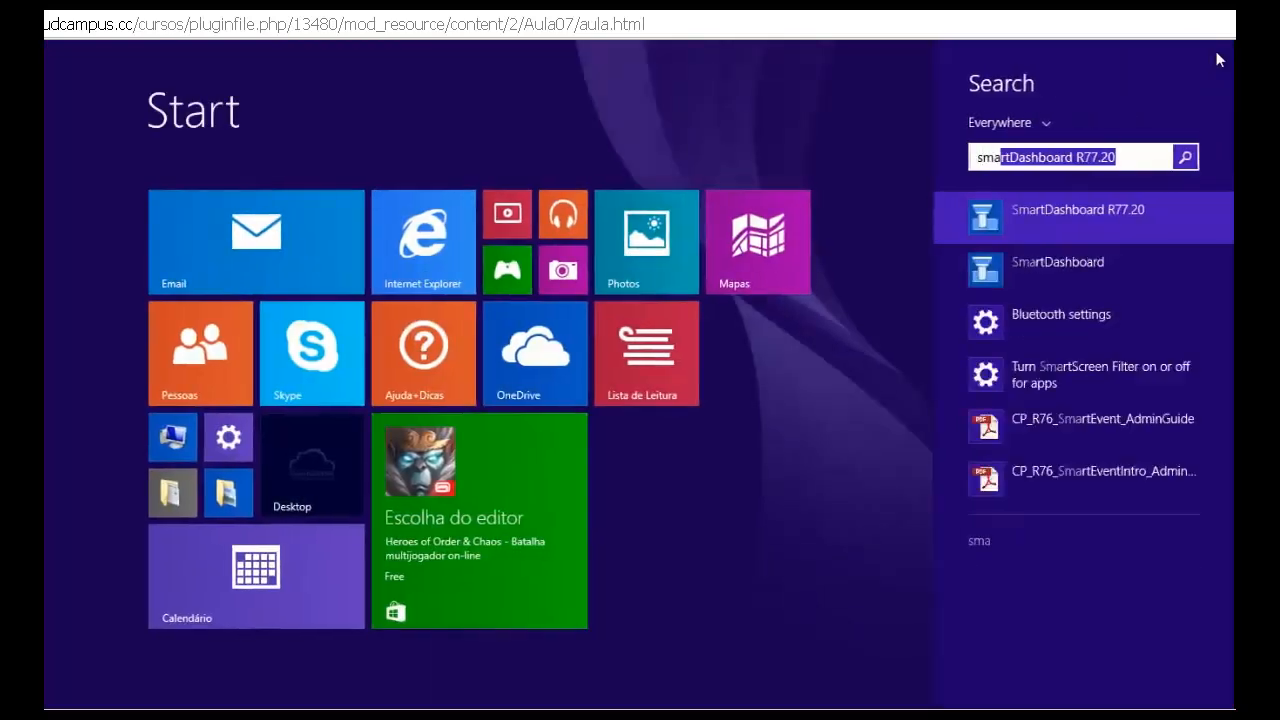
{"action": "key", "text": "Return"}
{"action": "type", "text": "monitor"}
{"action": "key", "text": "Tab"}
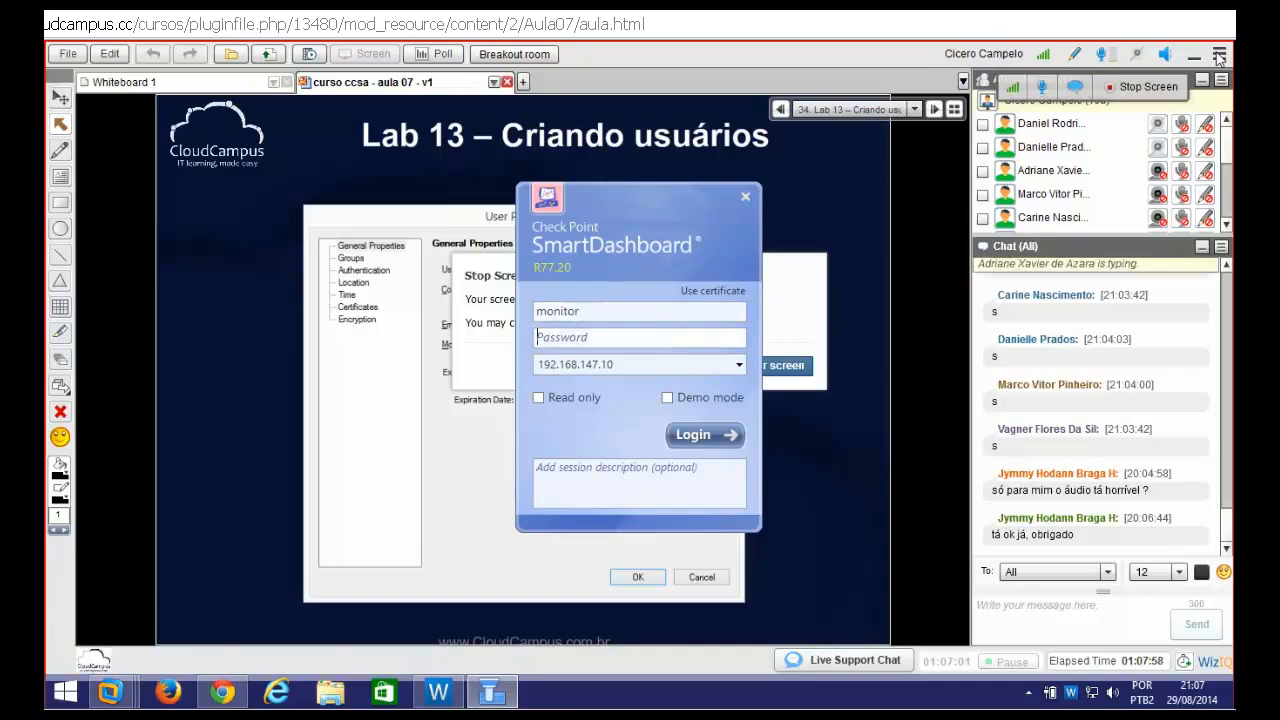
{"action": "type", "text": "•••••••••"}
{"action": "key", "text": "Tab"}
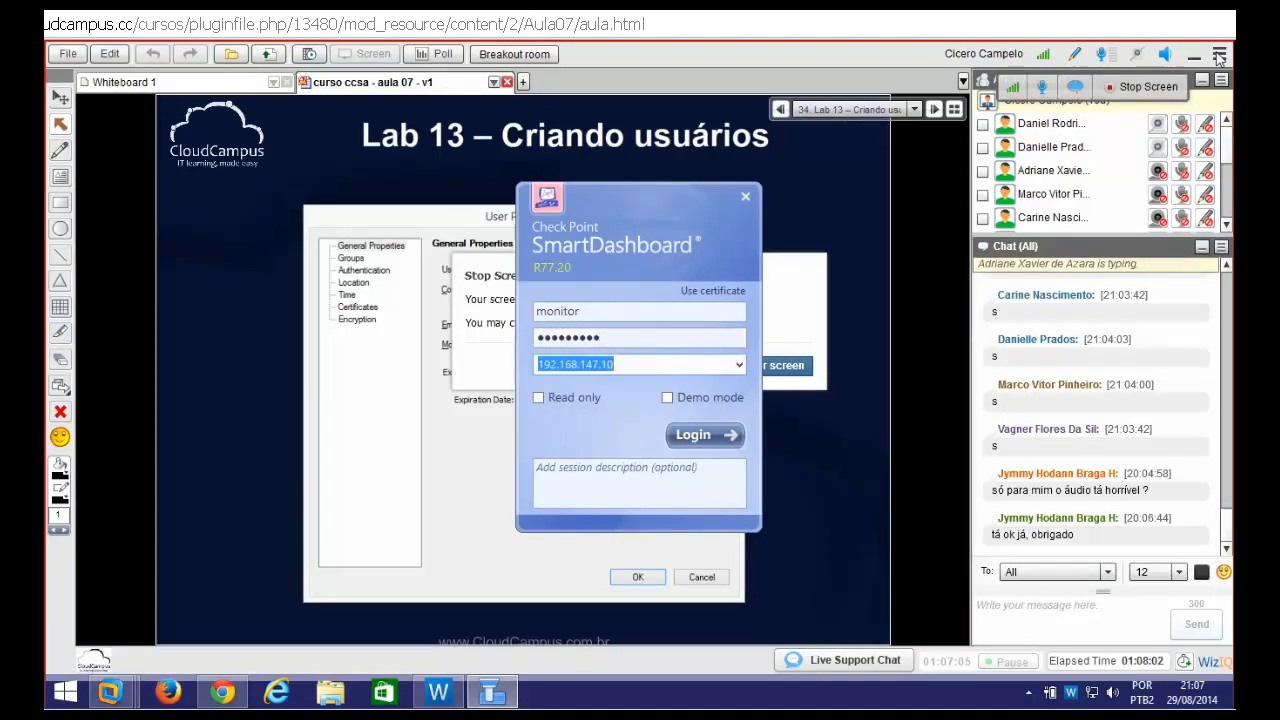
{"action": "key", "text": "Return"}
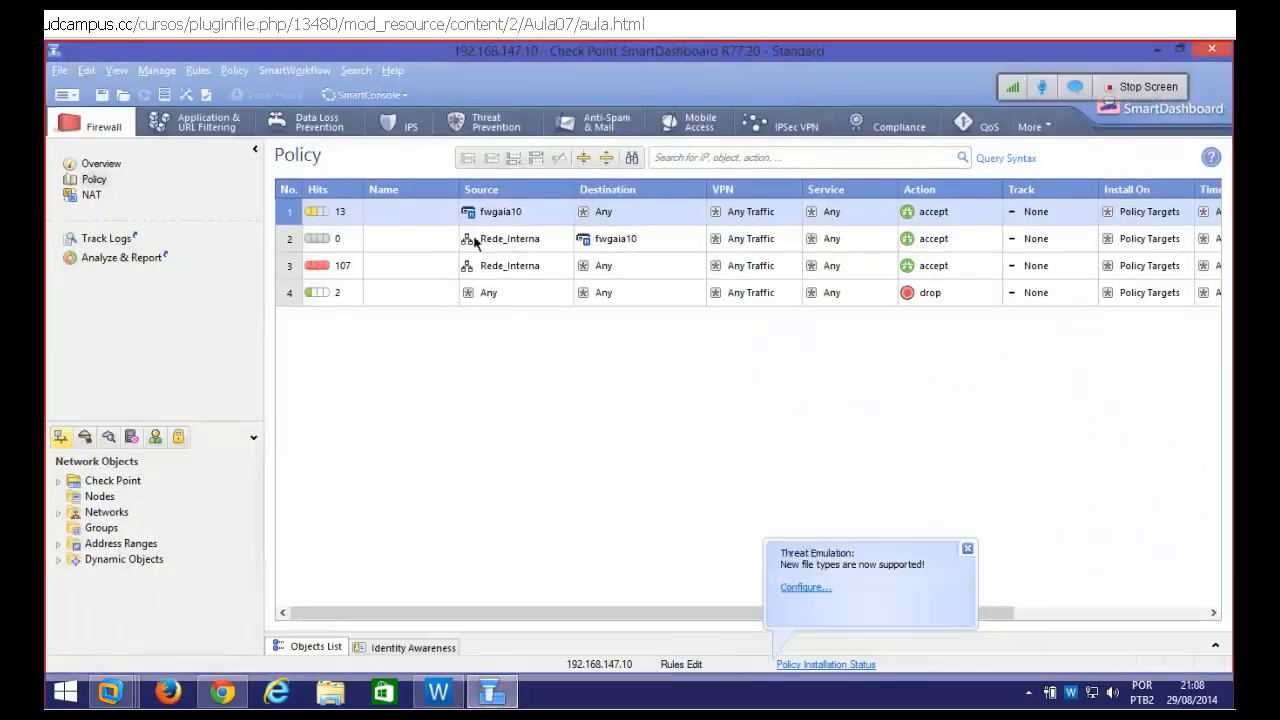
Expand the Address Ranges and Check Point objects, inspect the Nodes group options, and dismiss the Threat Emulation notification
{"action": "left_click", "coordinate": [58, 543]}
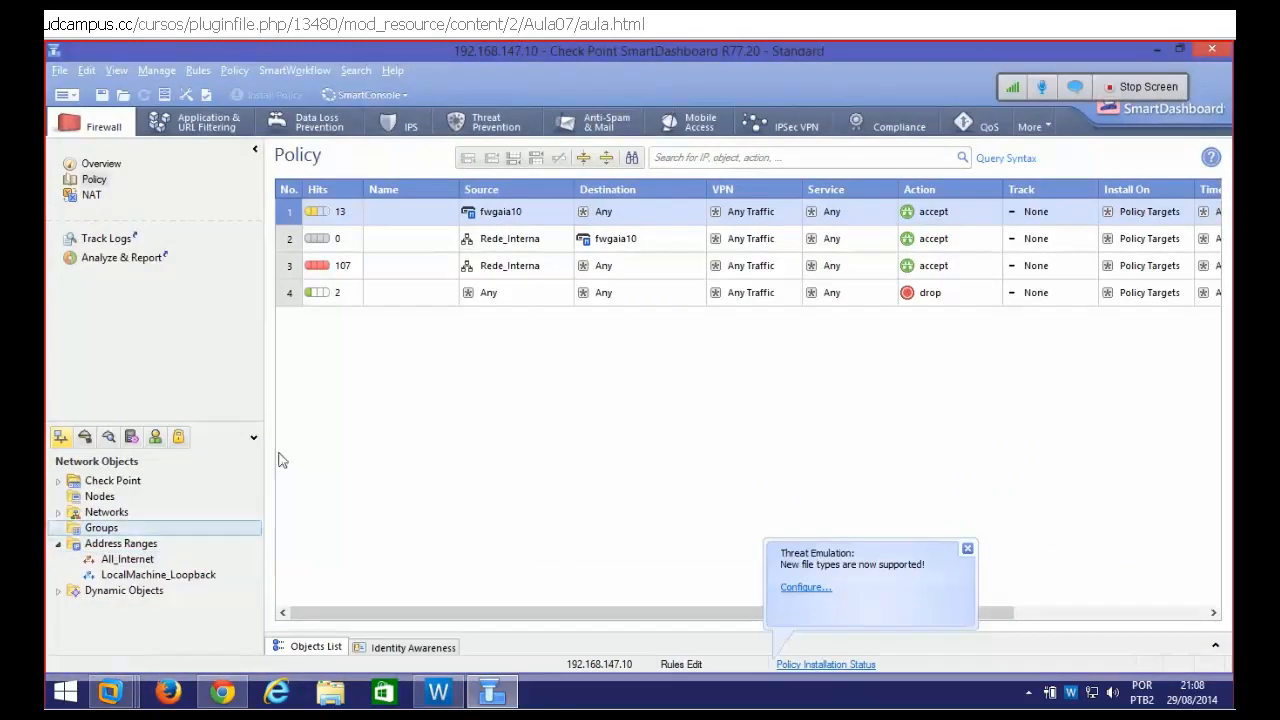
{"action": "left_click", "coordinate": [503, 214]}
{"action": "left_click", "coordinate": [84, 481]}
{"action": "left_click", "coordinate": [58, 481]}
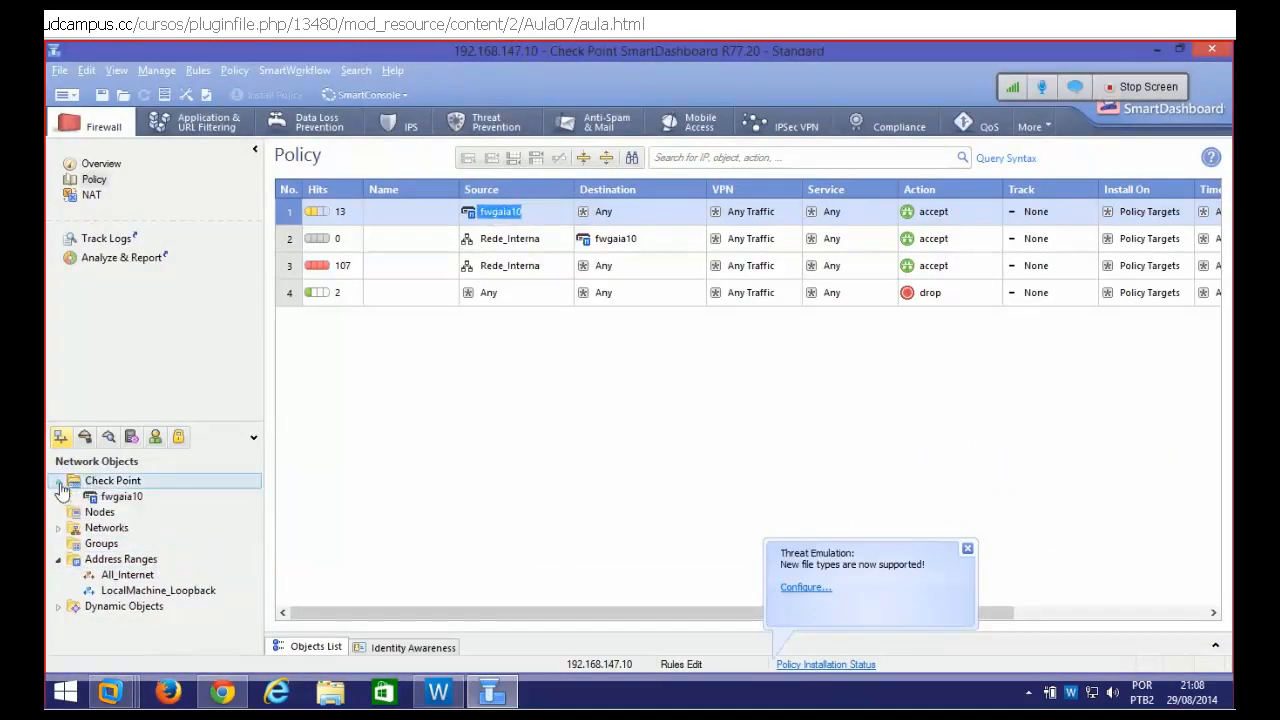
{"action": "right_click", "coordinate": [92, 513]}
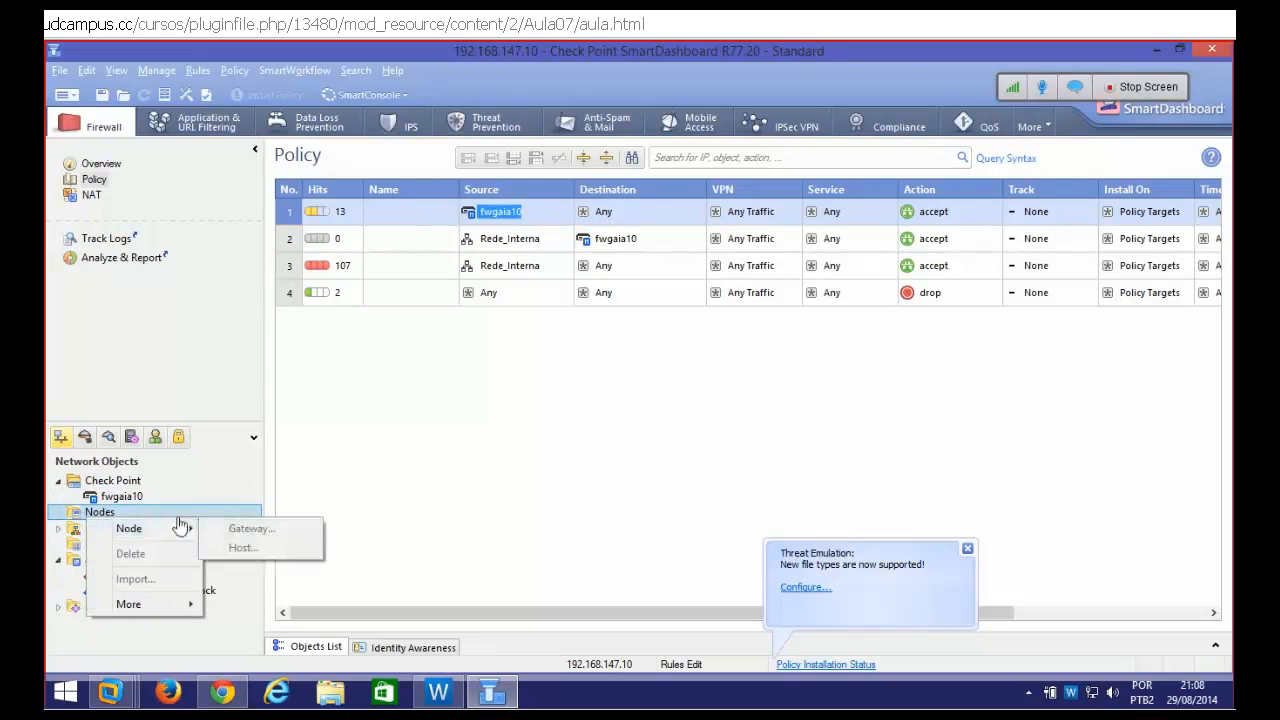
{"action": "right_click", "coordinate": [75, 512]}
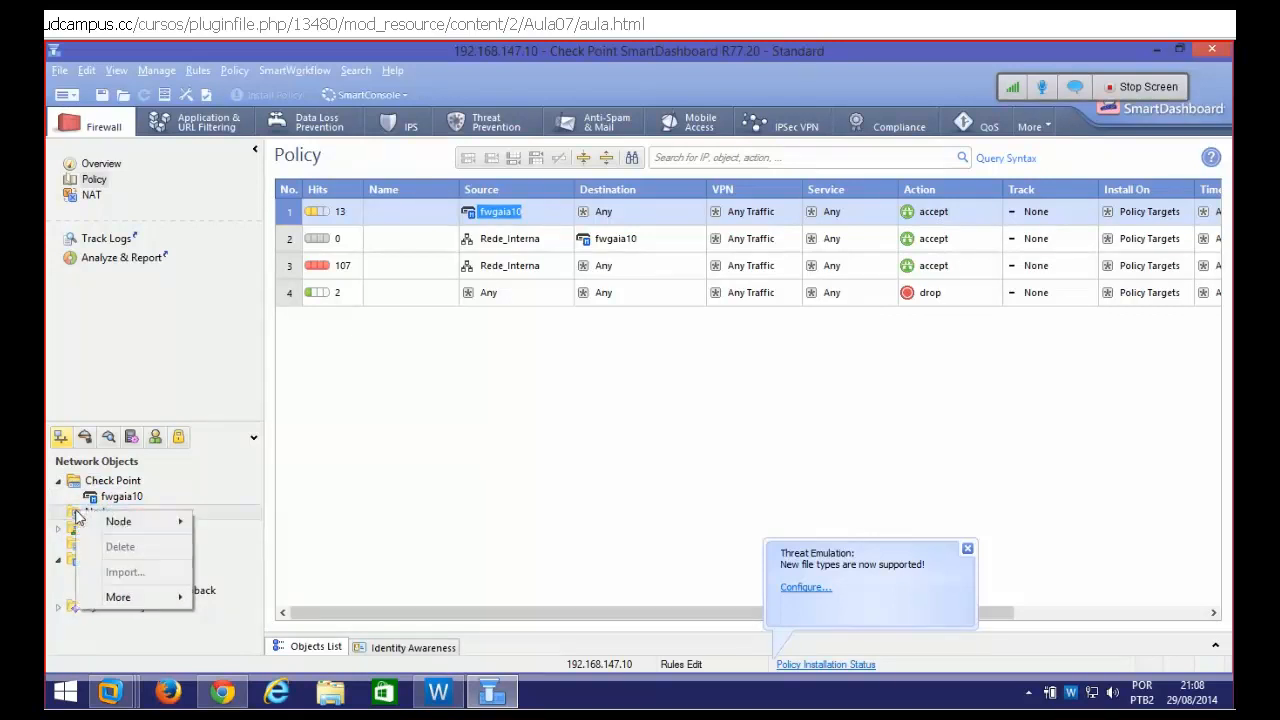
{"action": "mouse_move", "coordinate": [170, 522]}
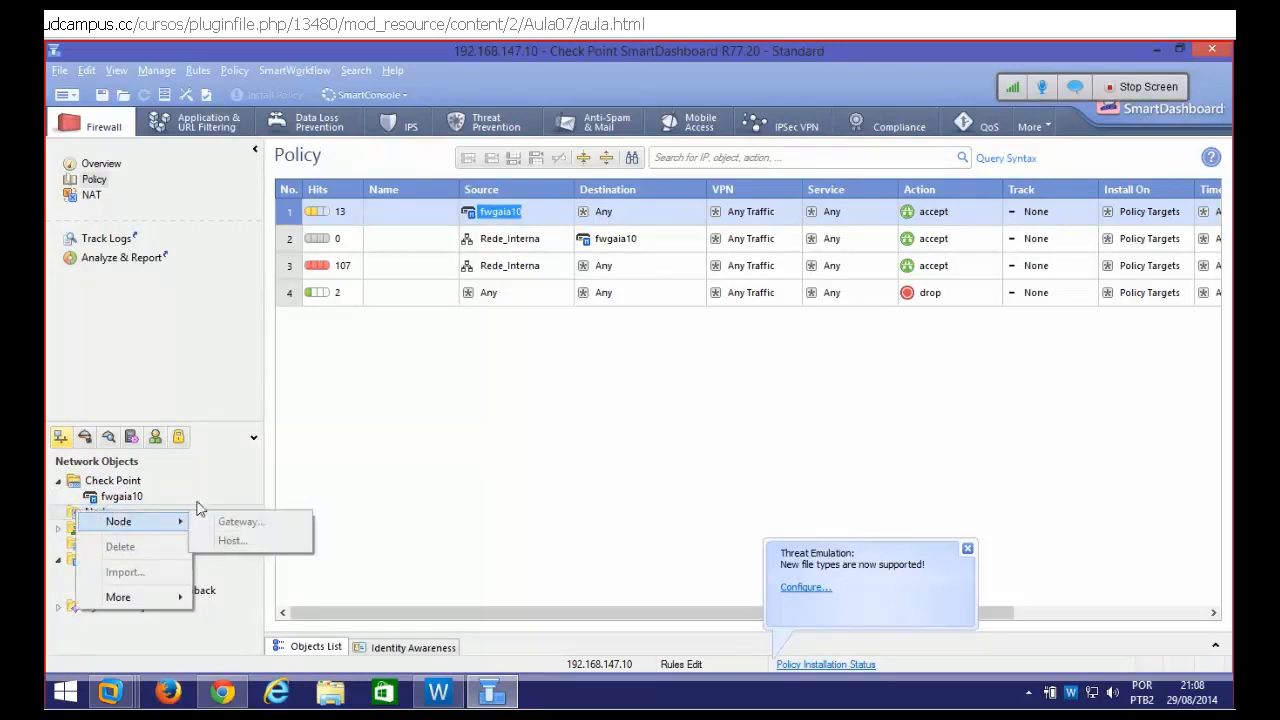
{"action": "left_click", "coordinate": [398, 492]}
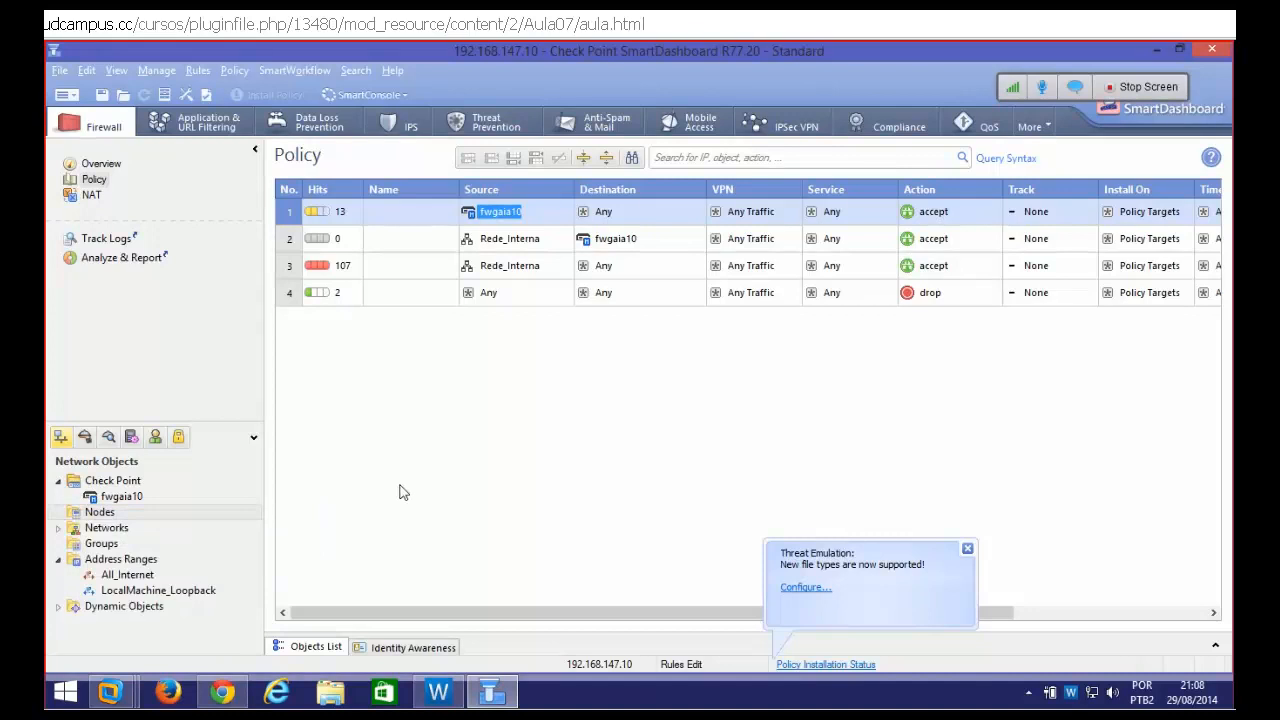
{"action": "left_click", "coordinate": [967, 548]}
{"action": "left_click", "coordinate": [124, 528]}
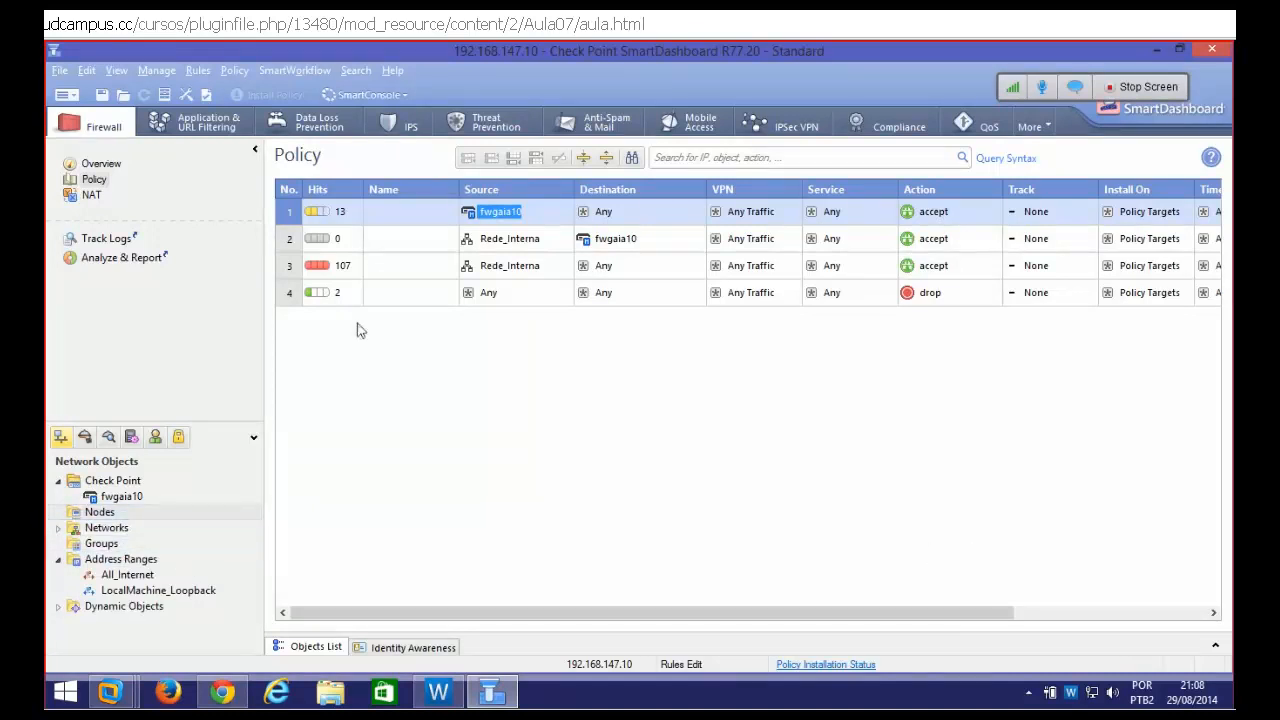
Review fwgaia10's network security and management blades, then cancel without changes
{"action": "double_click", "coordinate": [501, 216]}
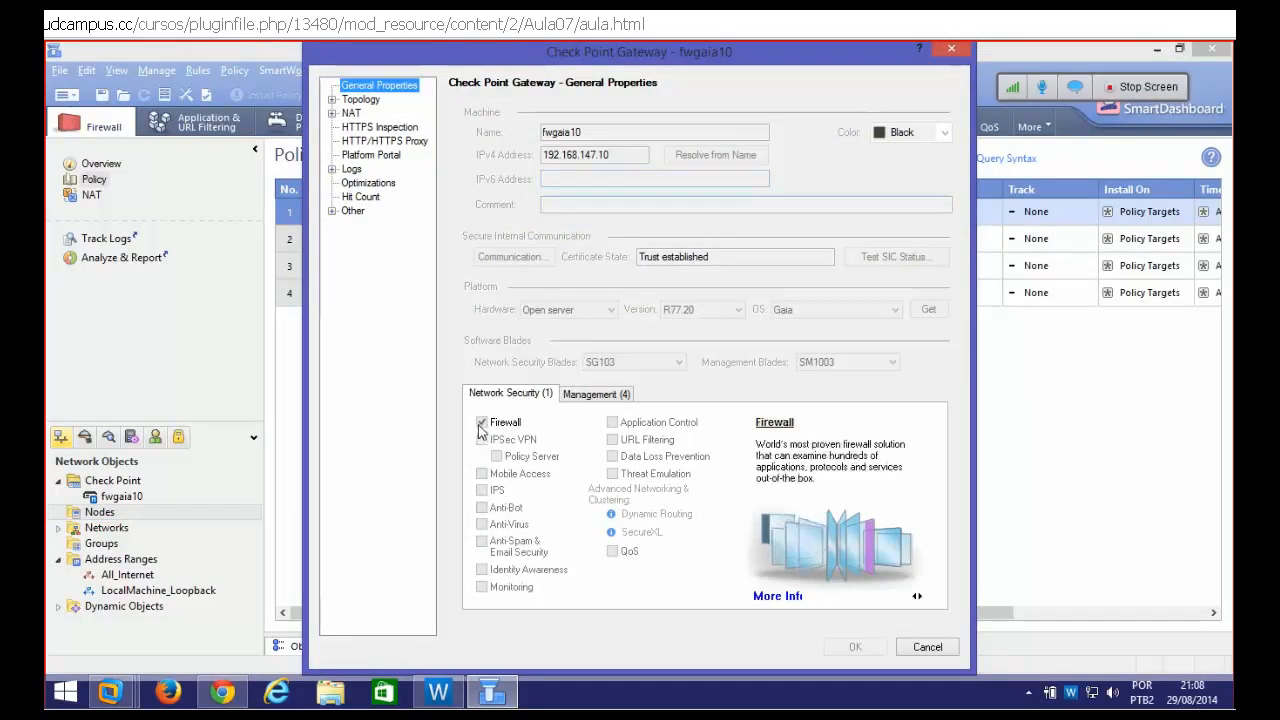
{"action": "left_click", "coordinate": [568, 398]}
{"action": "left_click", "coordinate": [535, 397]}
{"action": "left_click", "coordinate": [596, 394]}
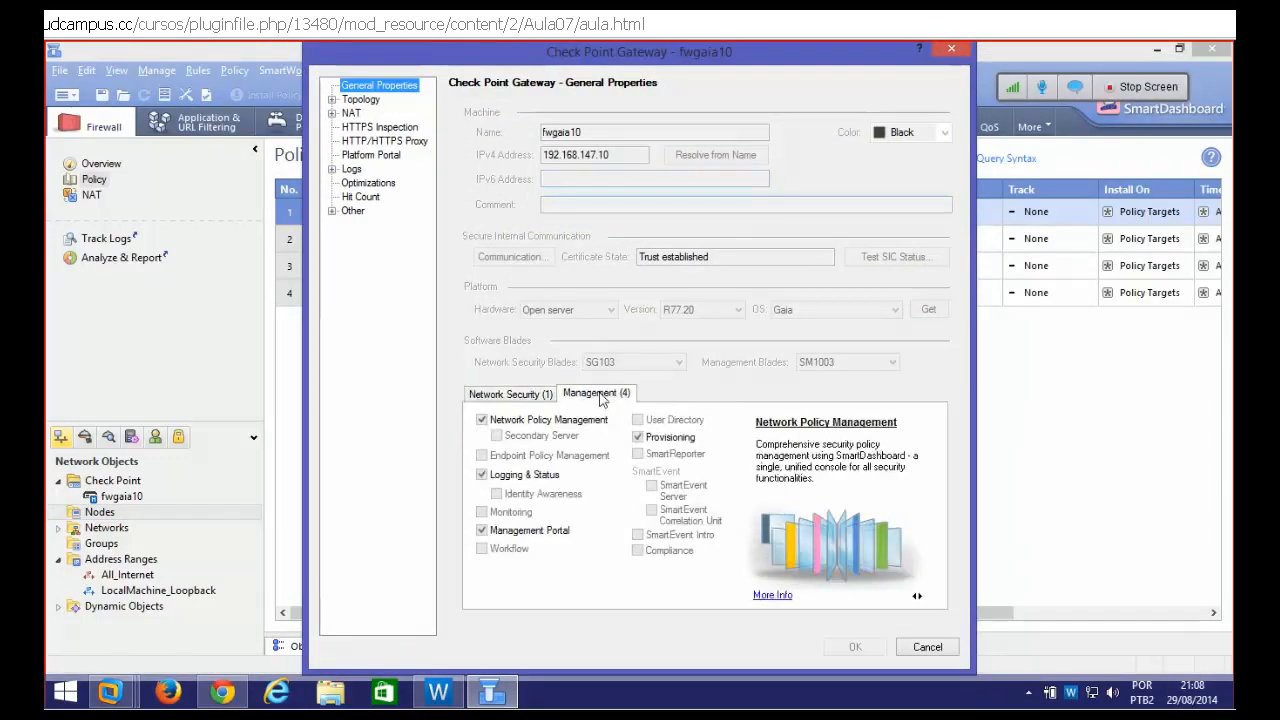
{"action": "left_click", "coordinate": [925, 647]}
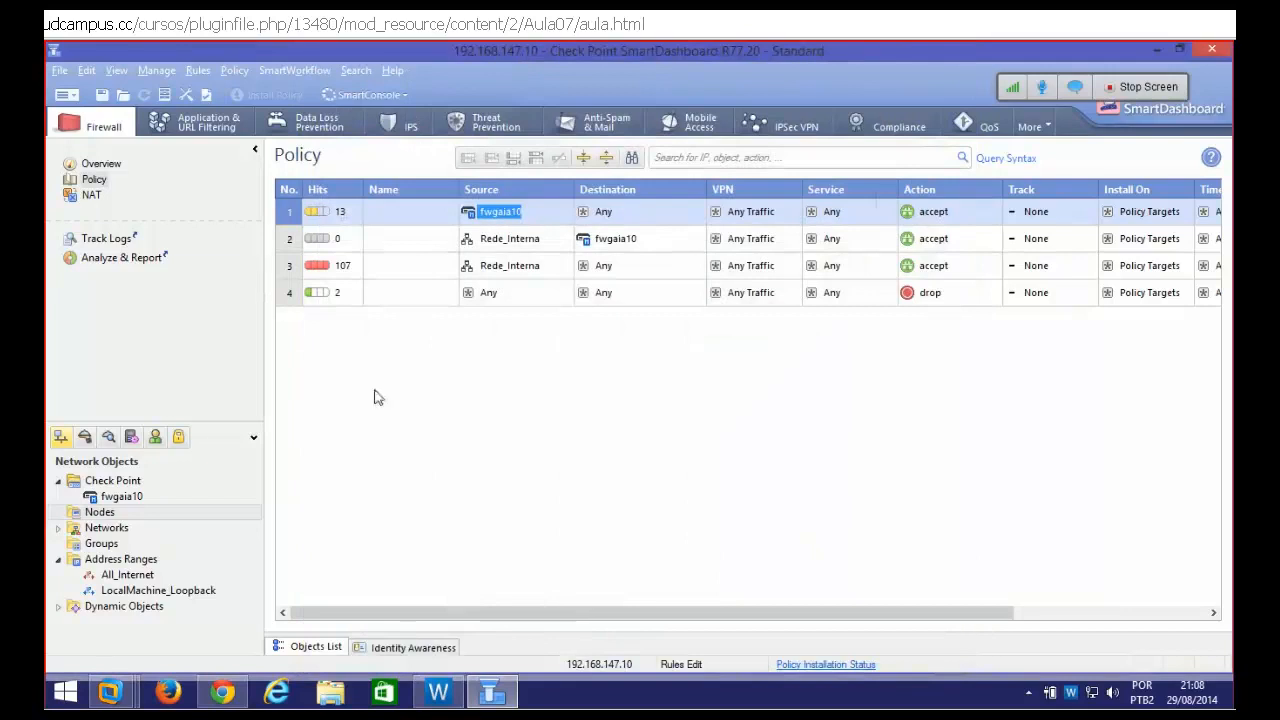
Select the Nodes group, then open the class chat and scroll to the newest questions
{"action": "left_click", "coordinate": [112, 512]}
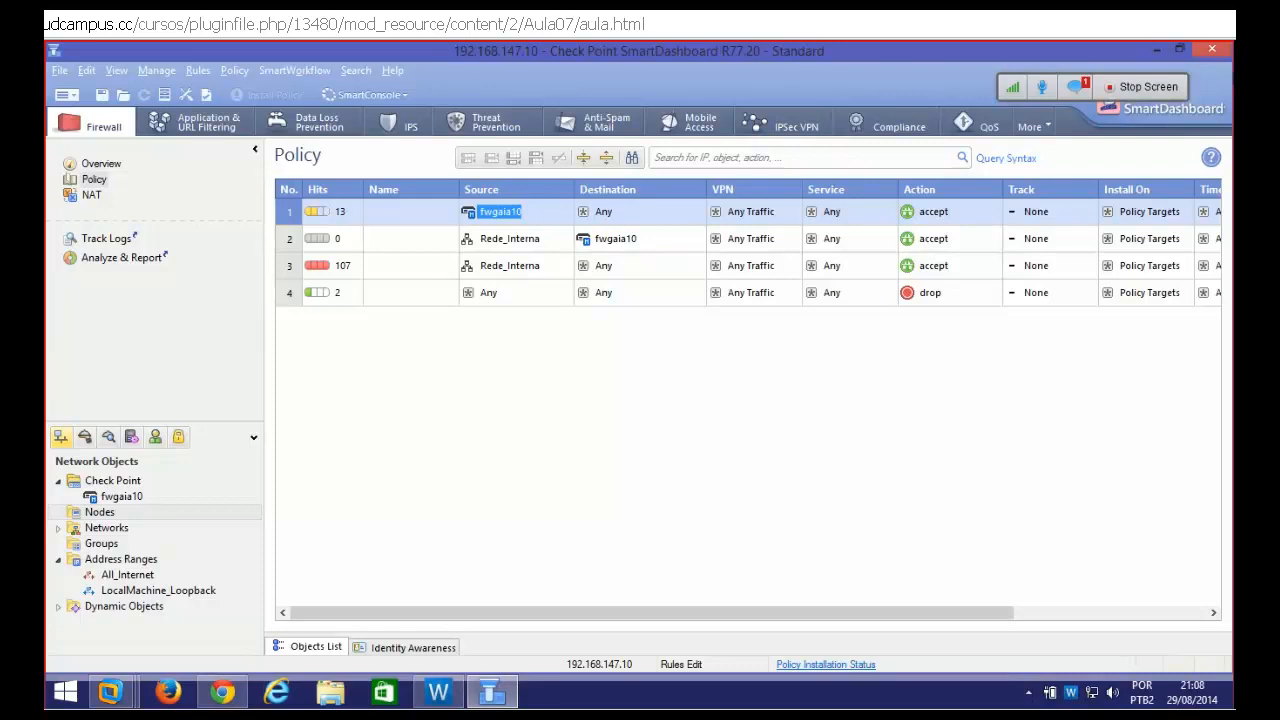
{"action": "left_click", "coordinate": [1075, 86]}
{"action": "left_click_drag", "start_coordinate": [1183, 297], "coordinate": [1181, 311]}
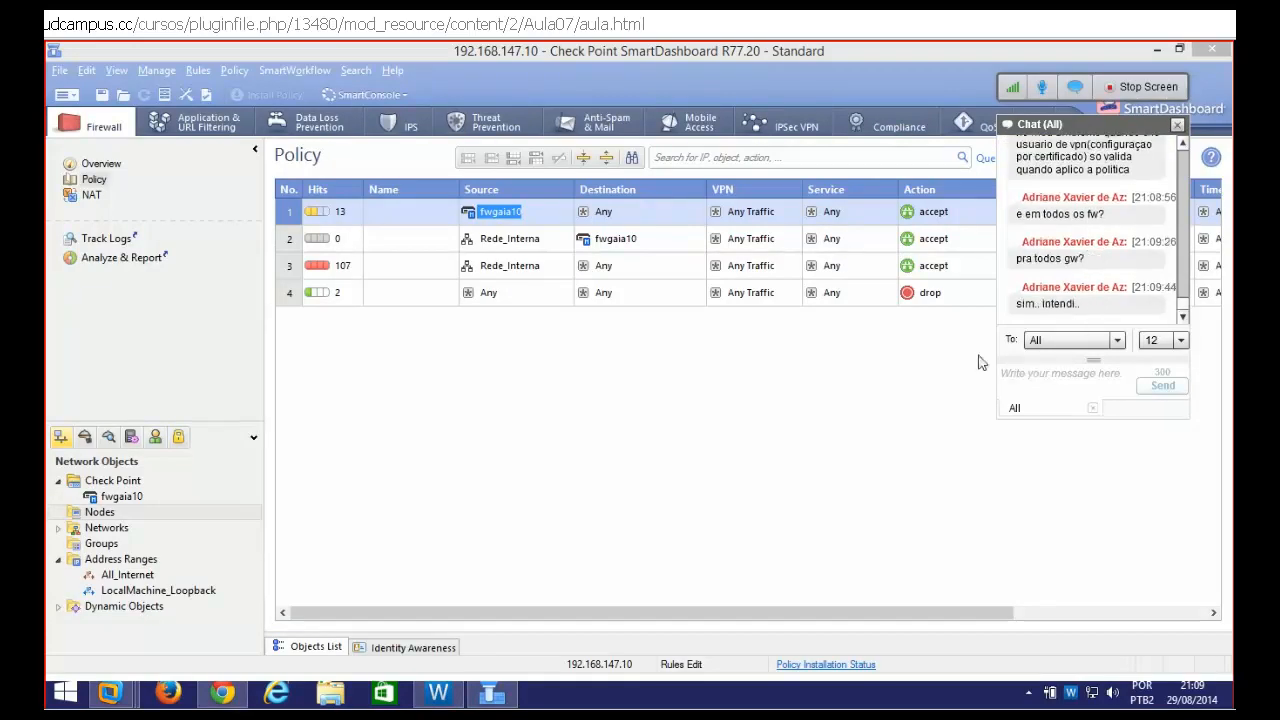
Review the monitor administrator under Users and Administrators, cancel its properties, and switch to Chrome
{"action": "left_click", "coordinate": [1055, 372]}
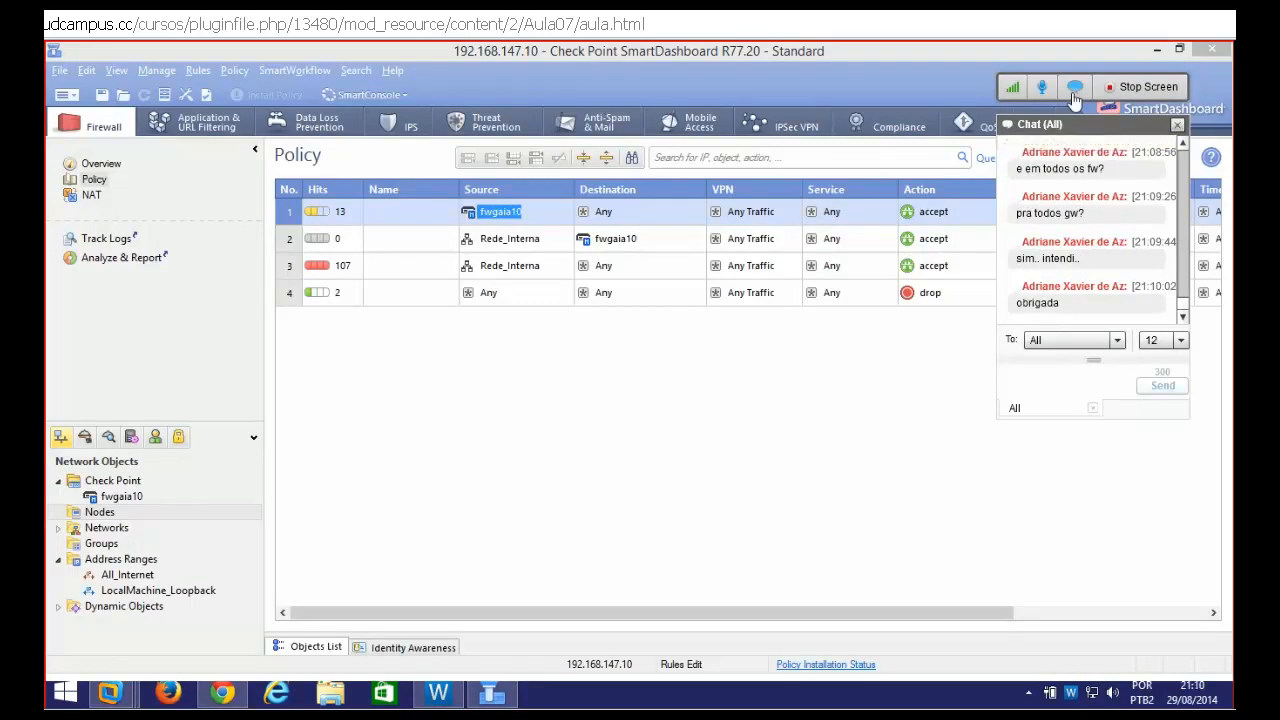
{"action": "left_click", "coordinate": [155, 440]}
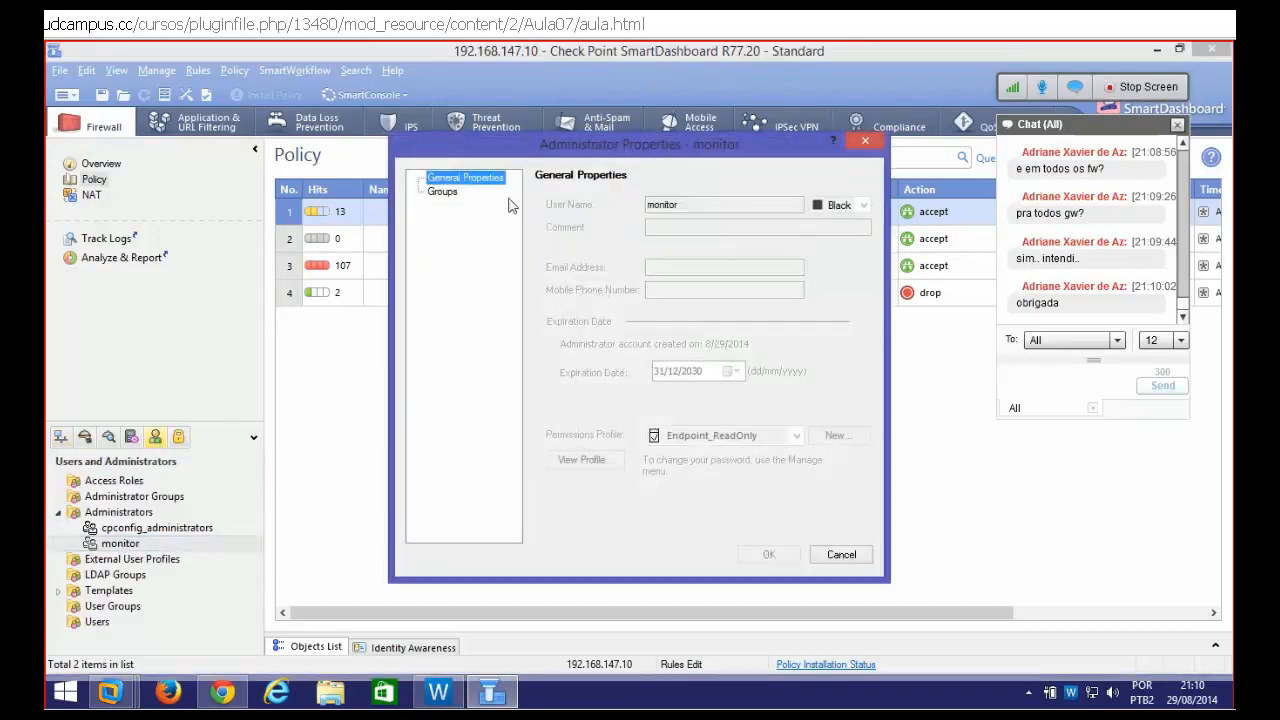
{"action": "left_click", "coordinate": [845, 556]}
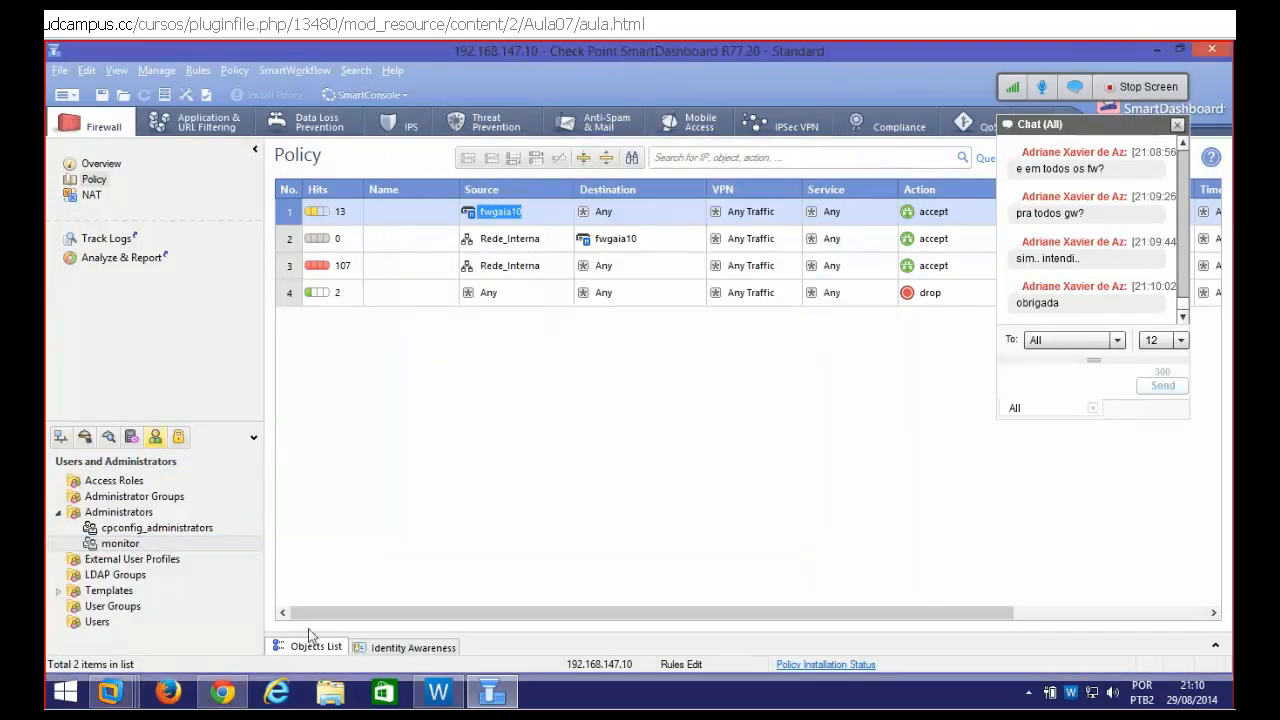
{"action": "left_click", "coordinate": [226, 692]}
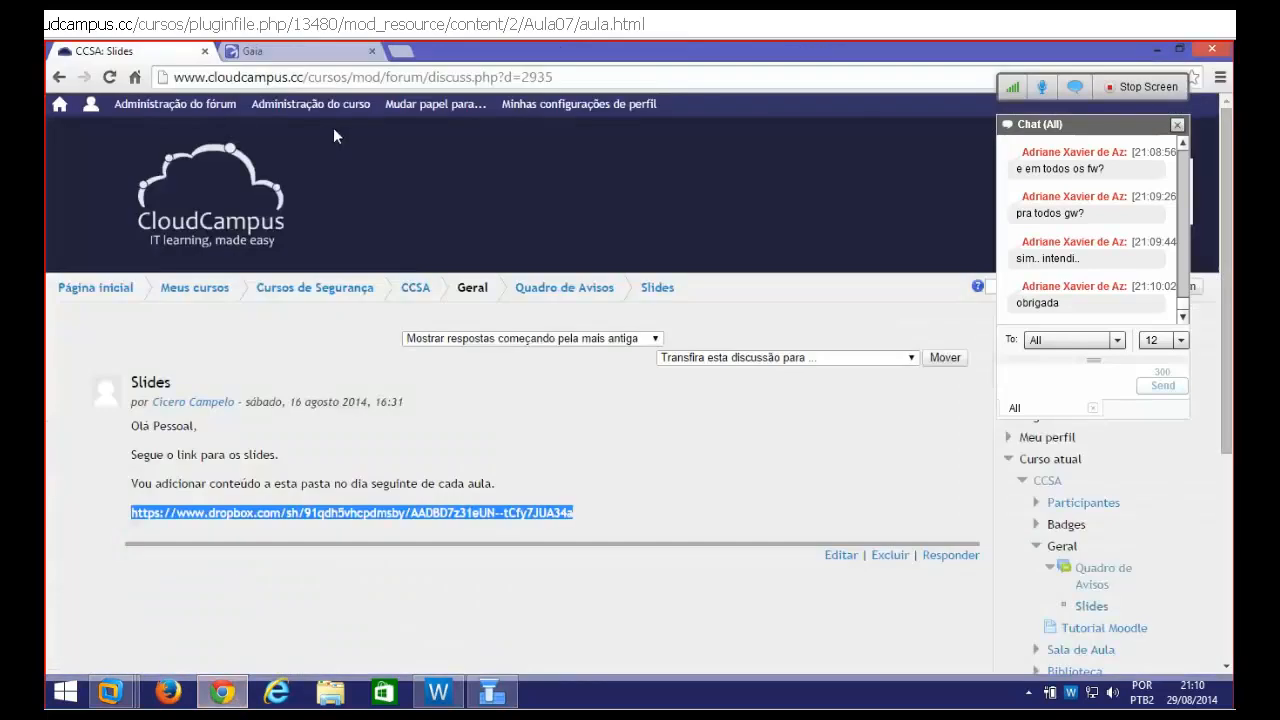
Sign in to the Gaia Portal as admin with the admin password
{"action": "left_click", "coordinate": [290, 51]}
{"action": "type", "text": "admin"}
{"action": "key", "text": "Tab"}
{"action": "type", "text": "vpn12"}
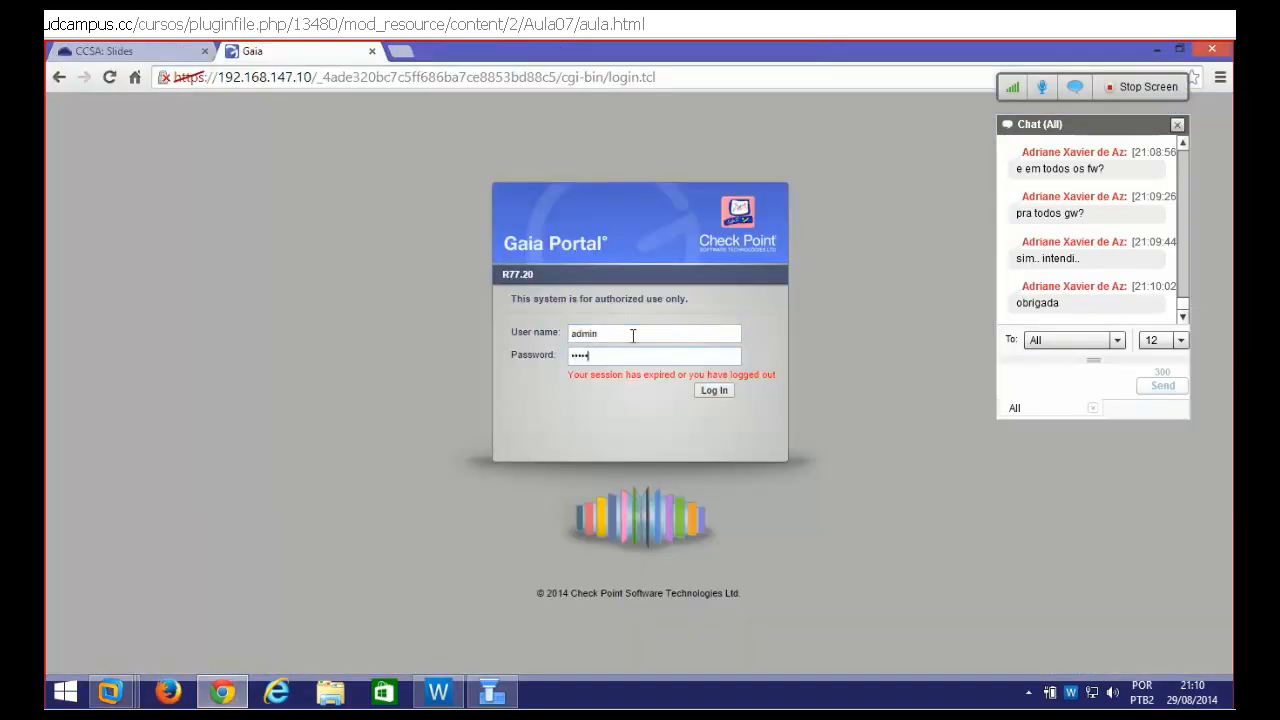
{"action": "key", "text": "Return"}
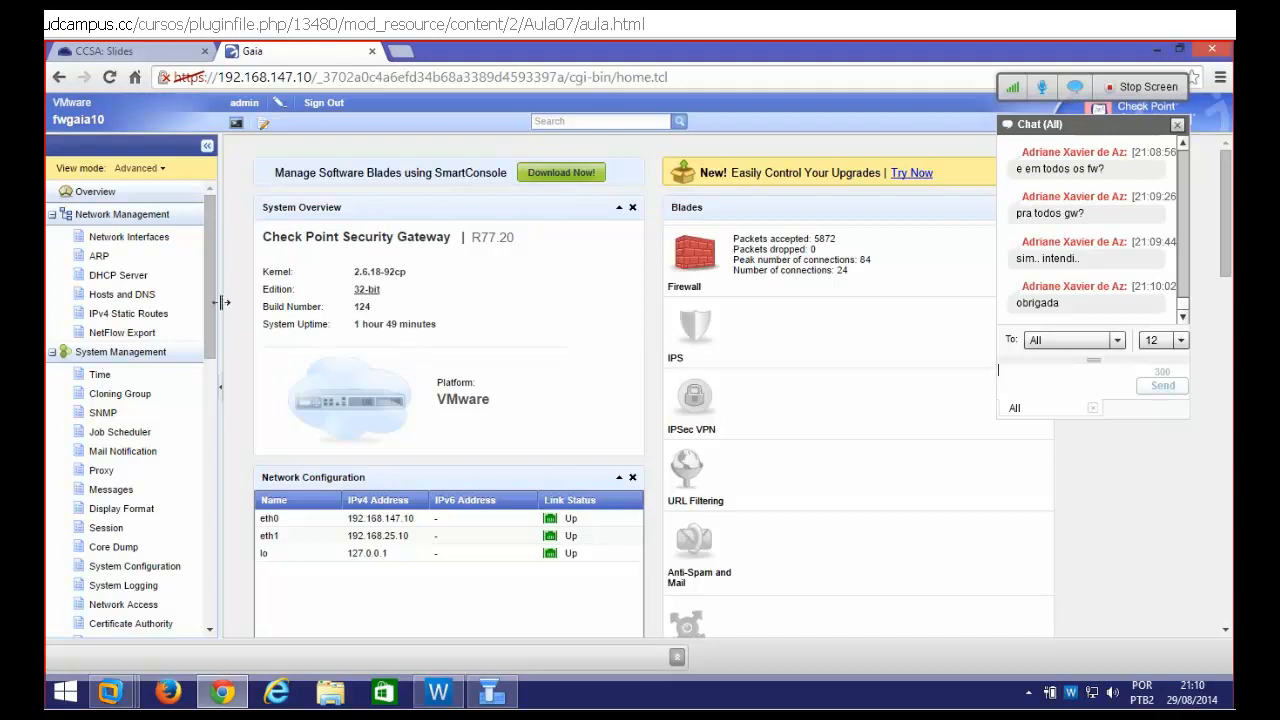
Open User Management > Users and start adding a new user
{"action": "left_click_drag", "start_coordinate": [211, 293], "coordinate": [211, 542]}
{"action": "left_click", "coordinate": [101, 336]}
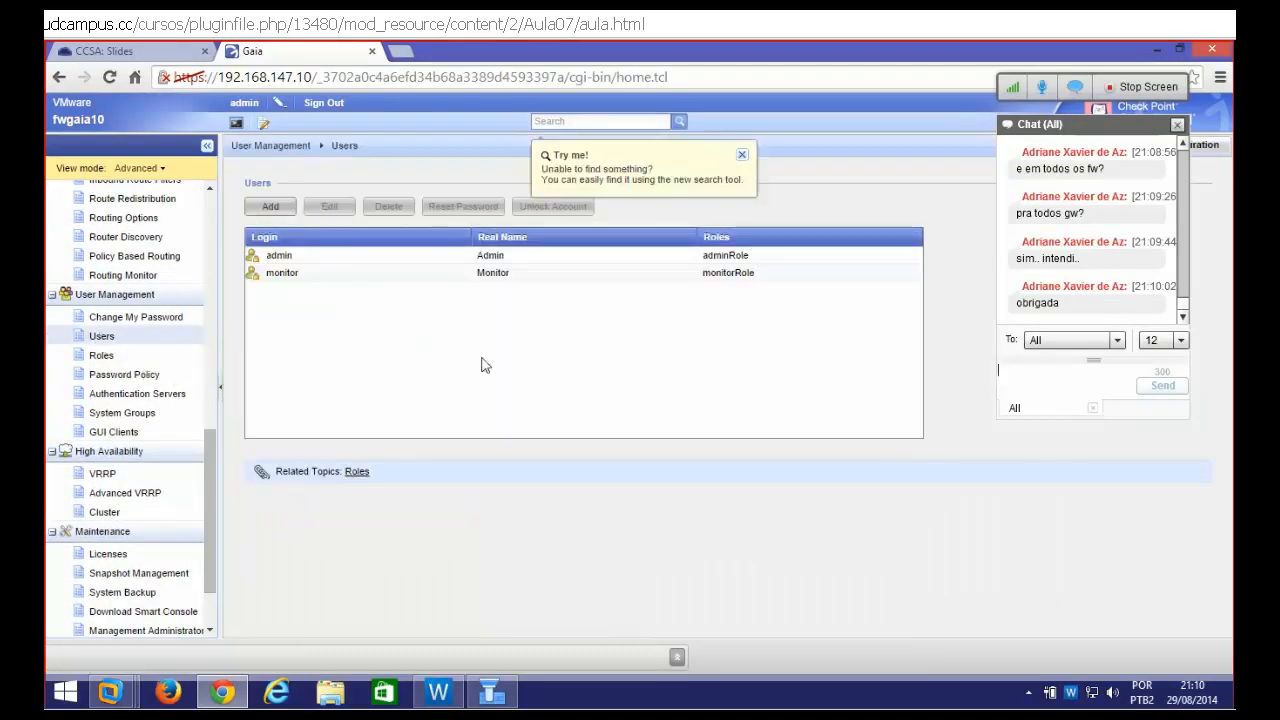
{"action": "left_click", "coordinate": [270, 207]}
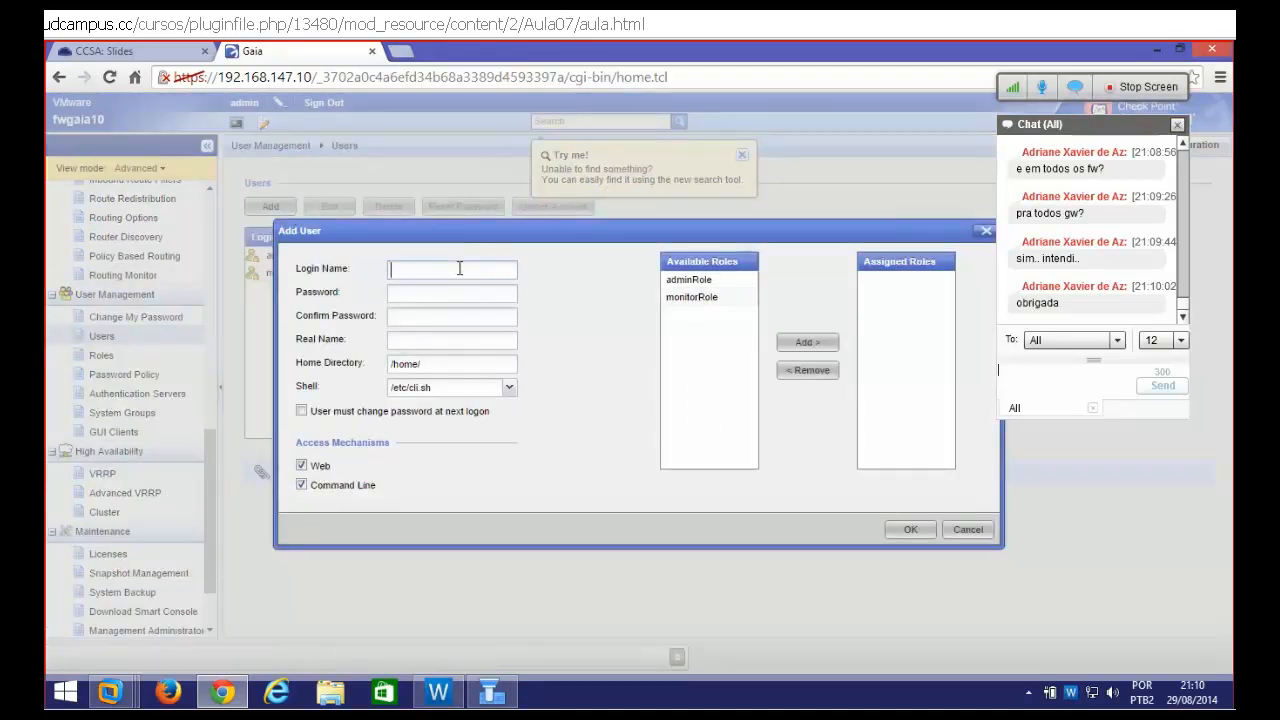
Enter login name operador, then set and confirm its password
{"action": "type", "text": "operador"}
{"action": "left_click", "coordinate": [440, 295]}
{"action": "type", "text": "1234567890"}
{"action": "key", "text": "BackSpace"}
{"action": "key", "text": "BackSpace"}
{"action": "key", "text": "BackSpace"}
{"action": "key", "text": "BackSpace"}
{"action": "key", "text": "BackSpace"}
{"action": "key", "text": "BackSpace"}
{"action": "key", "text": "BackSpace"}
{"action": "key", "text": "BackSpace"}
{"action": "key", "text": "BackSpace"}
{"action": "type", "text": "12345678"}
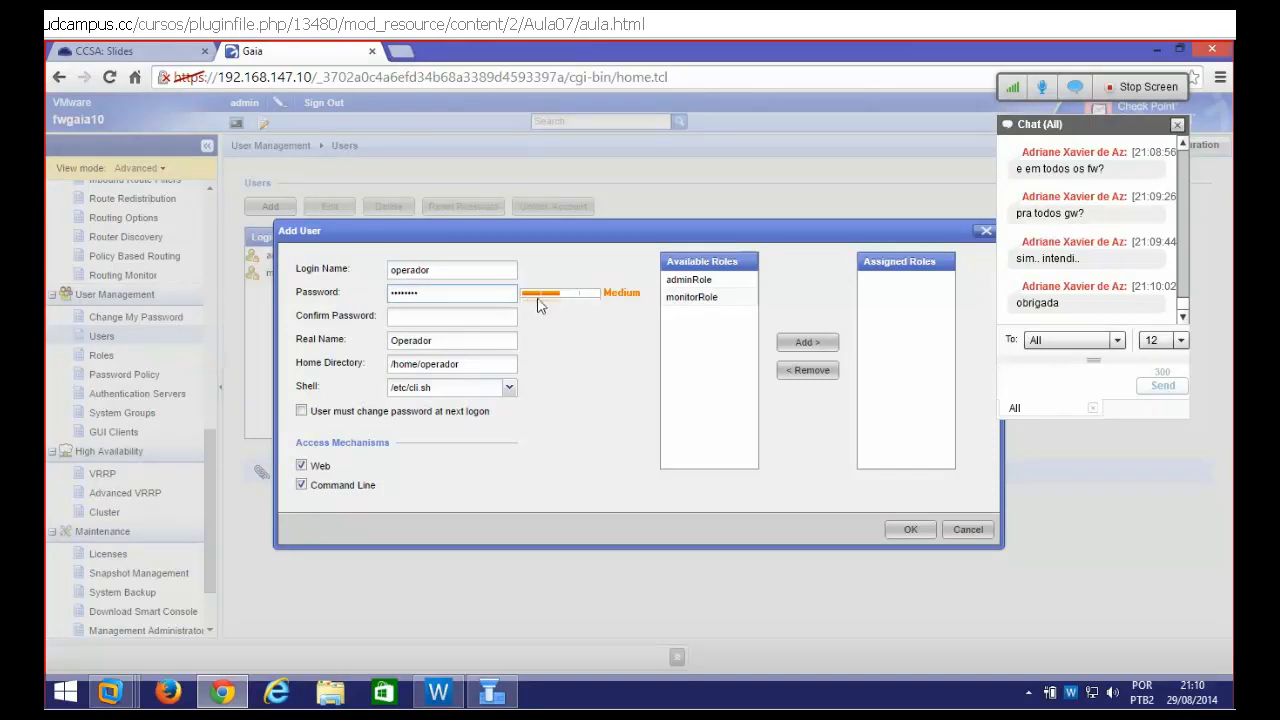
{"action": "left_click_drag", "start_coordinate": [443, 300], "coordinate": [368, 302]}
{"action": "type", "text": "vpn123"}
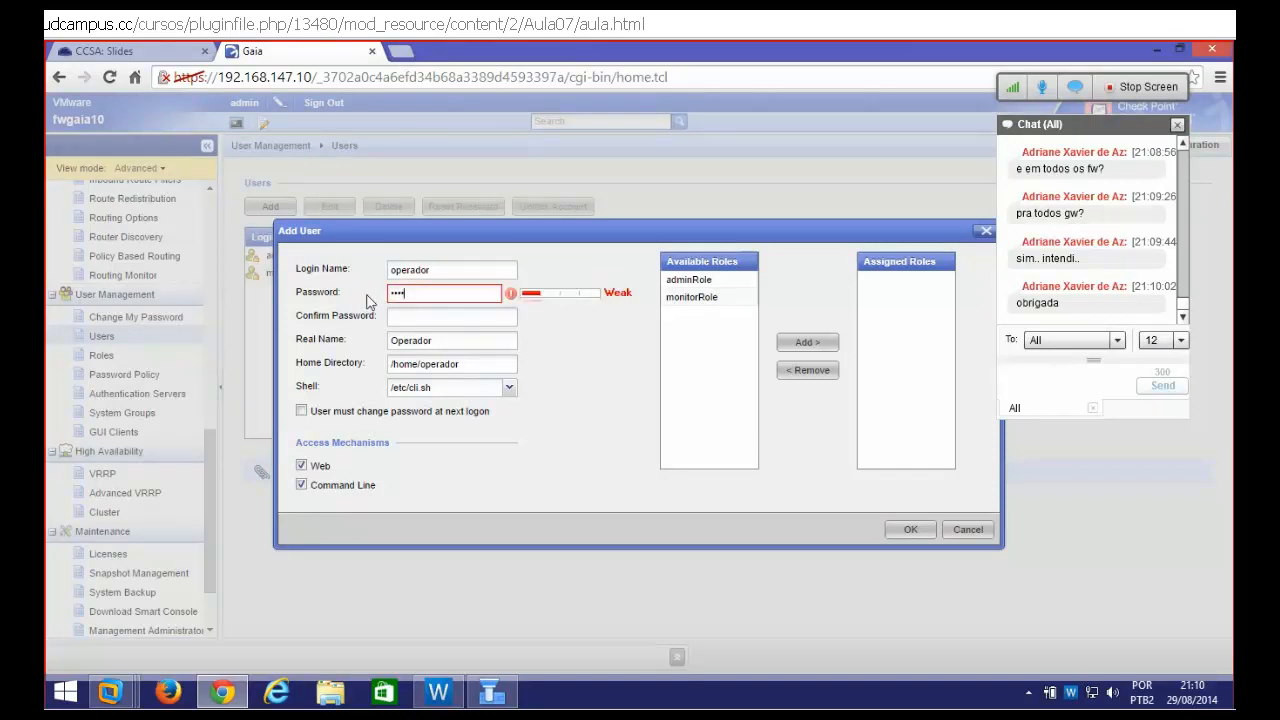
{"action": "type", "text": "•••••••"}
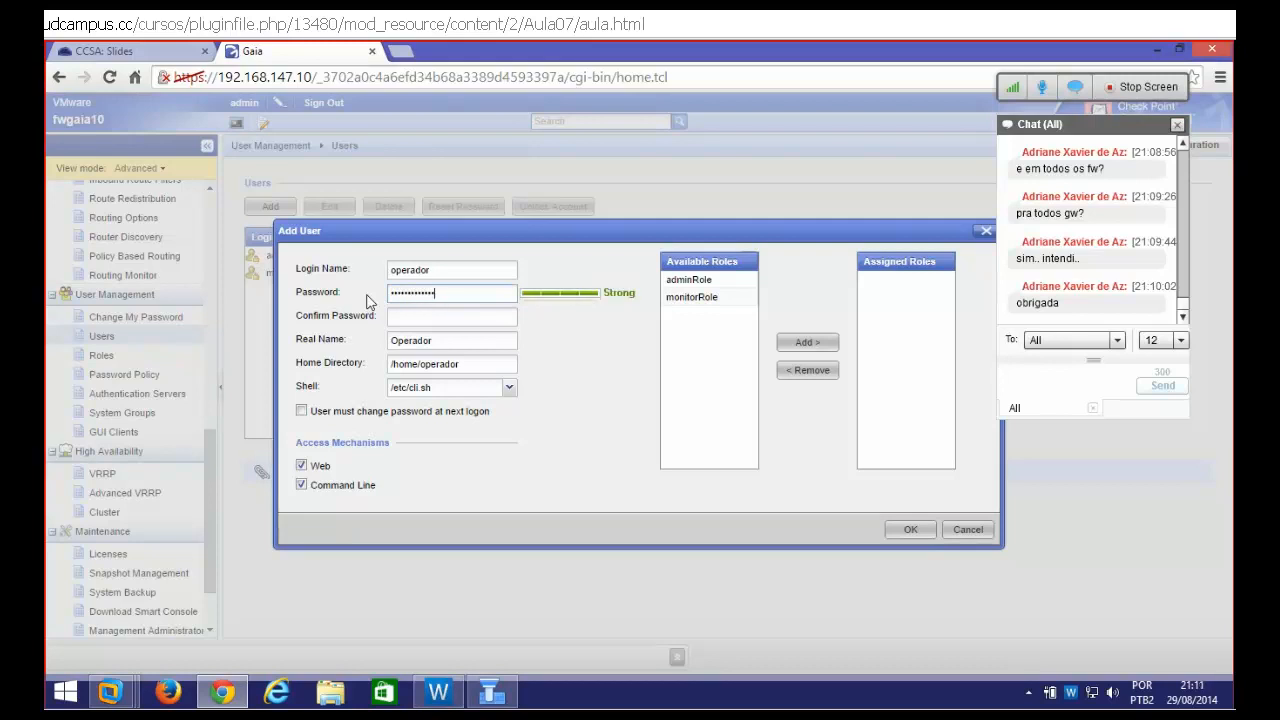
{"action": "type", "text": "•"}
{"action": "key", "text": "Tab"}
{"action": "type", "text": "••••"}
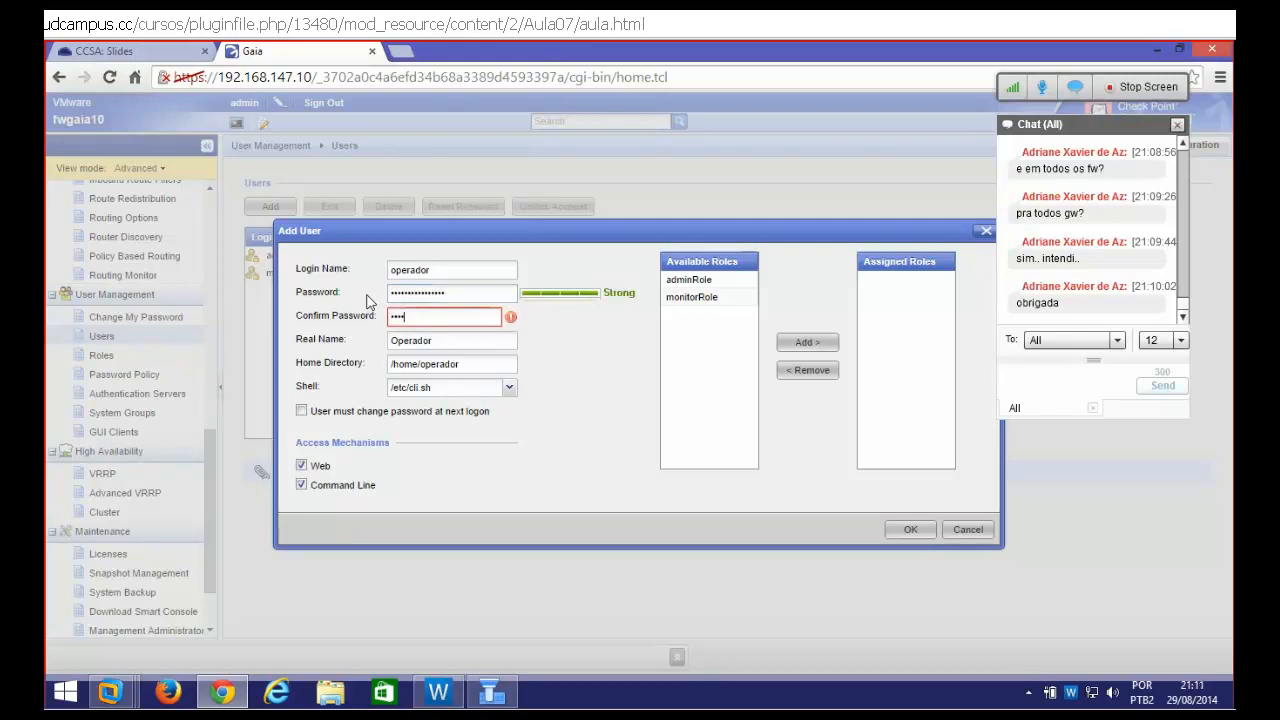
{"action": "type", "text": "••••••••••"}
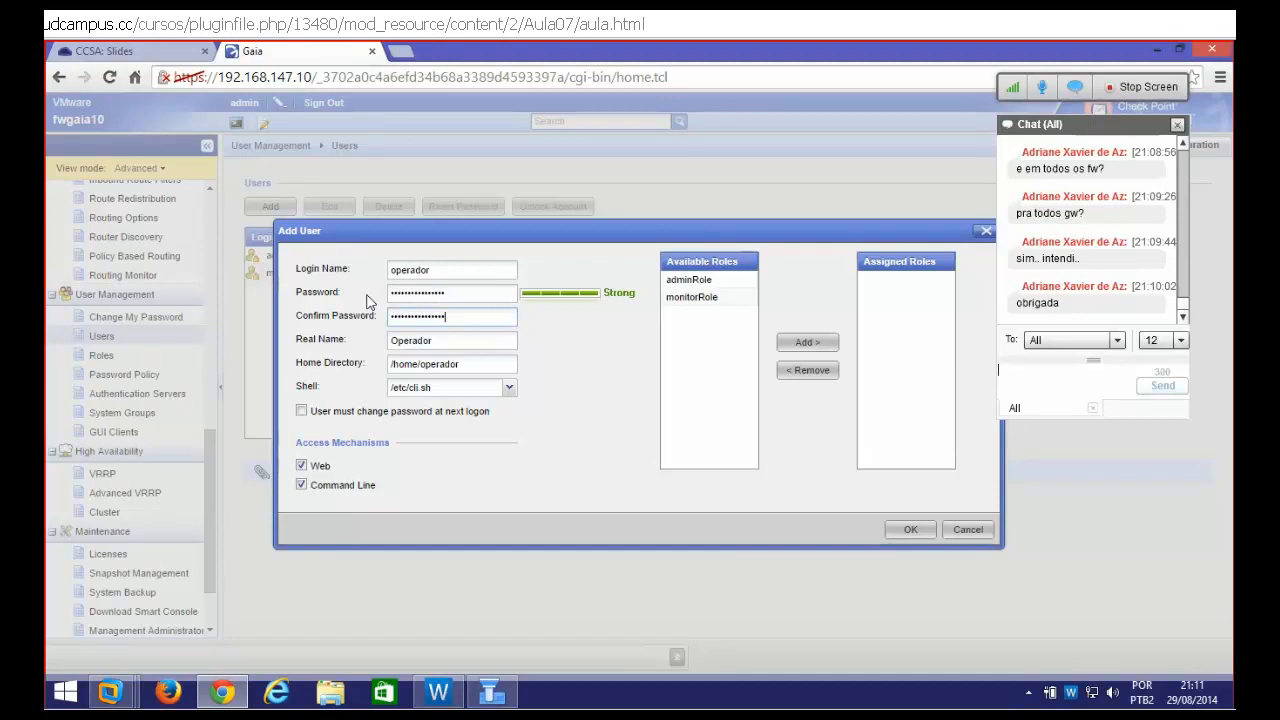
Assign adminRole to operador and save the new user
{"action": "left_click", "coordinate": [698, 283]}
{"action": "left_click", "coordinate": [800, 345]}
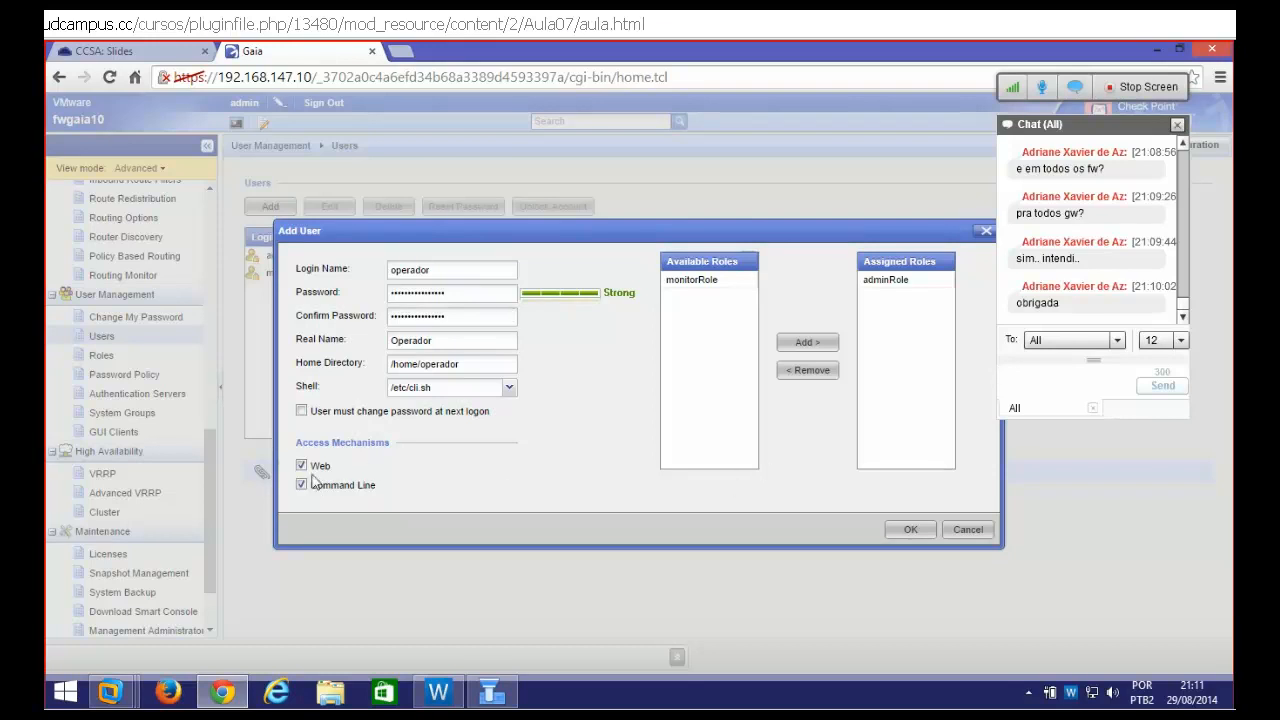
{"action": "left_click", "coordinate": [916, 536]}
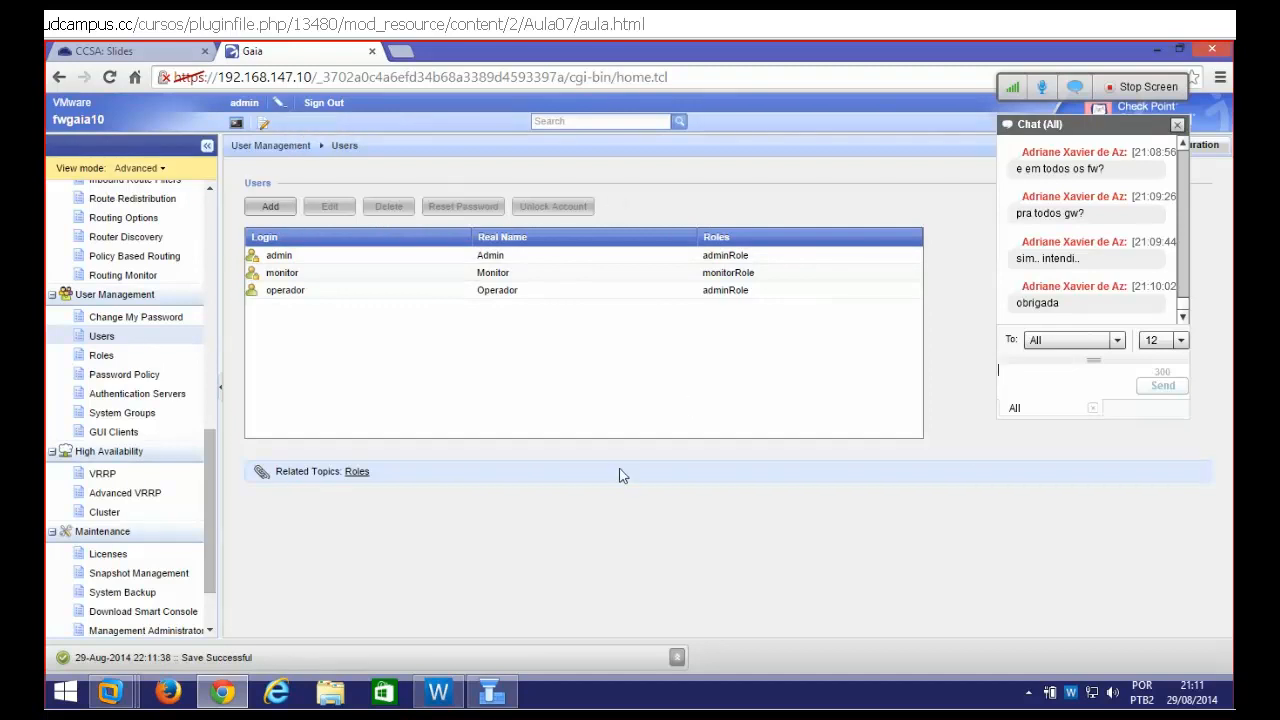
Restart SmartDashboard and try logging in as operador, dismissing the authentication failure
{"action": "left_click", "coordinate": [491, 692]}
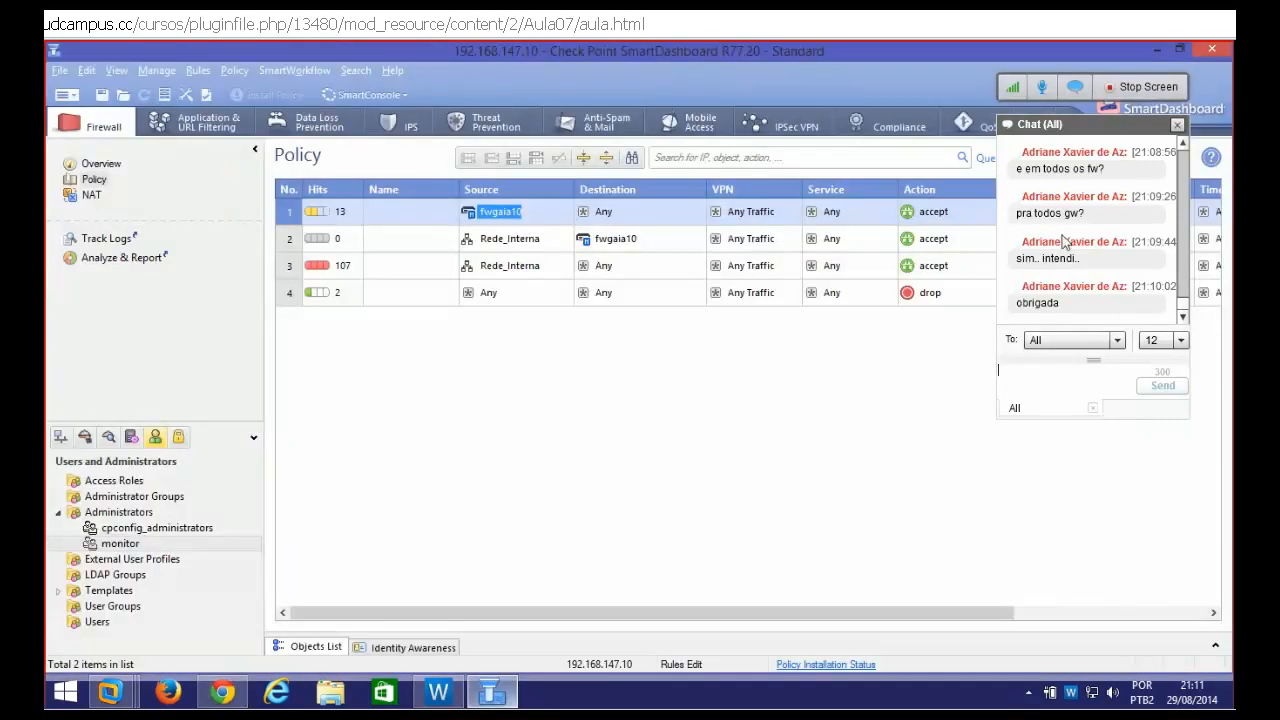
{"action": "left_click", "coordinate": [1212, 49]}
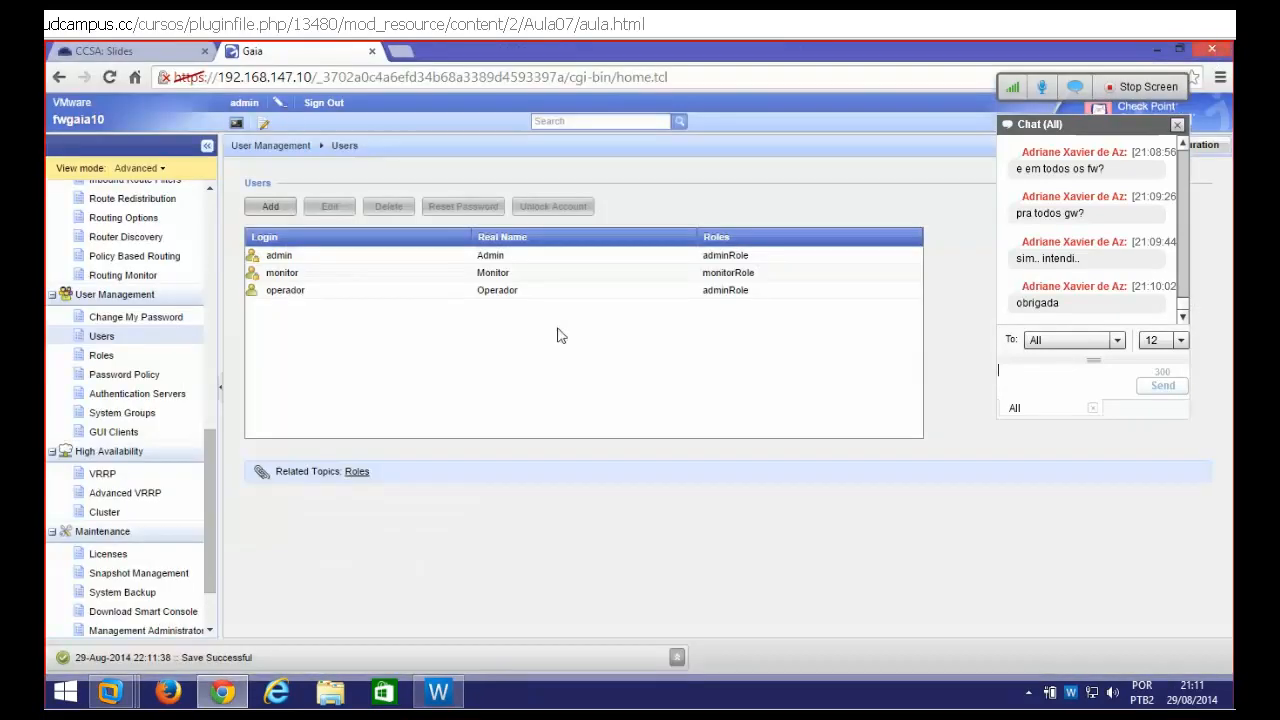
{"action": "key", "text": "super"}
{"action": "type", "text": "smartDashboard R77.20"}
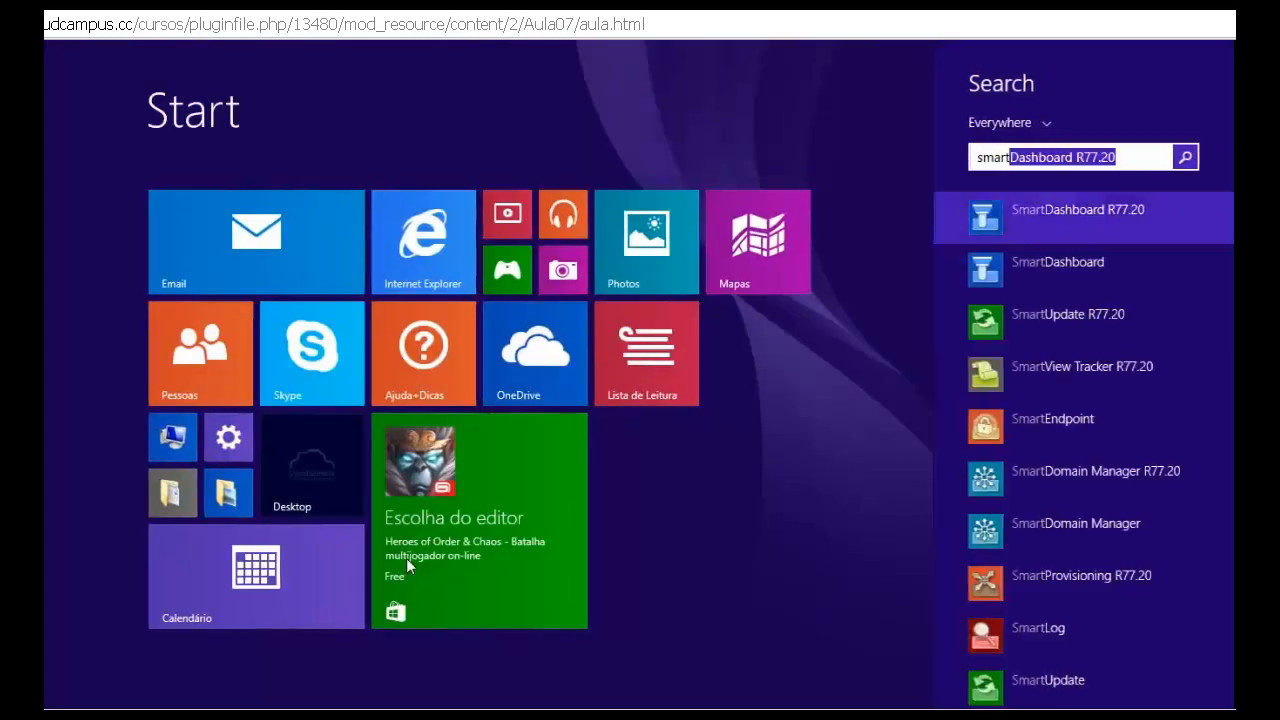
{"action": "key", "text": "Return"}
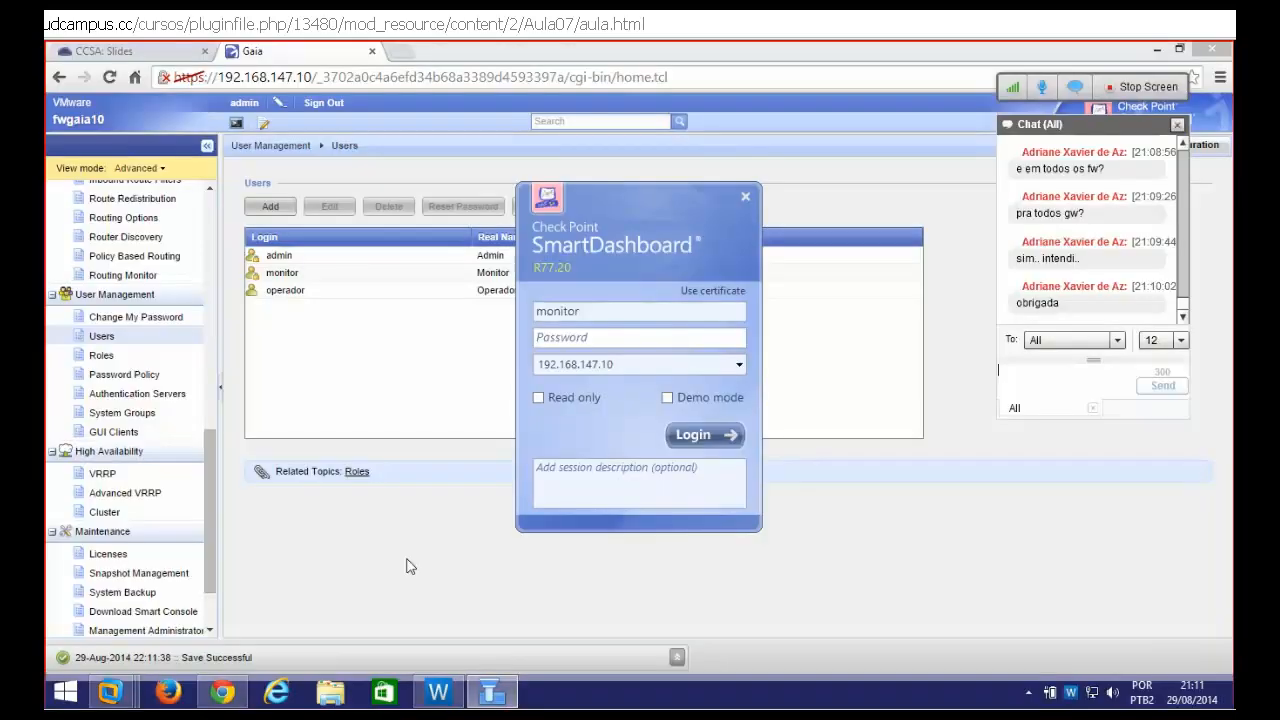
{"action": "type", "text": "operador"}
{"action": "key", "text": "Tab"}
{"action": "type", "text": "**"}
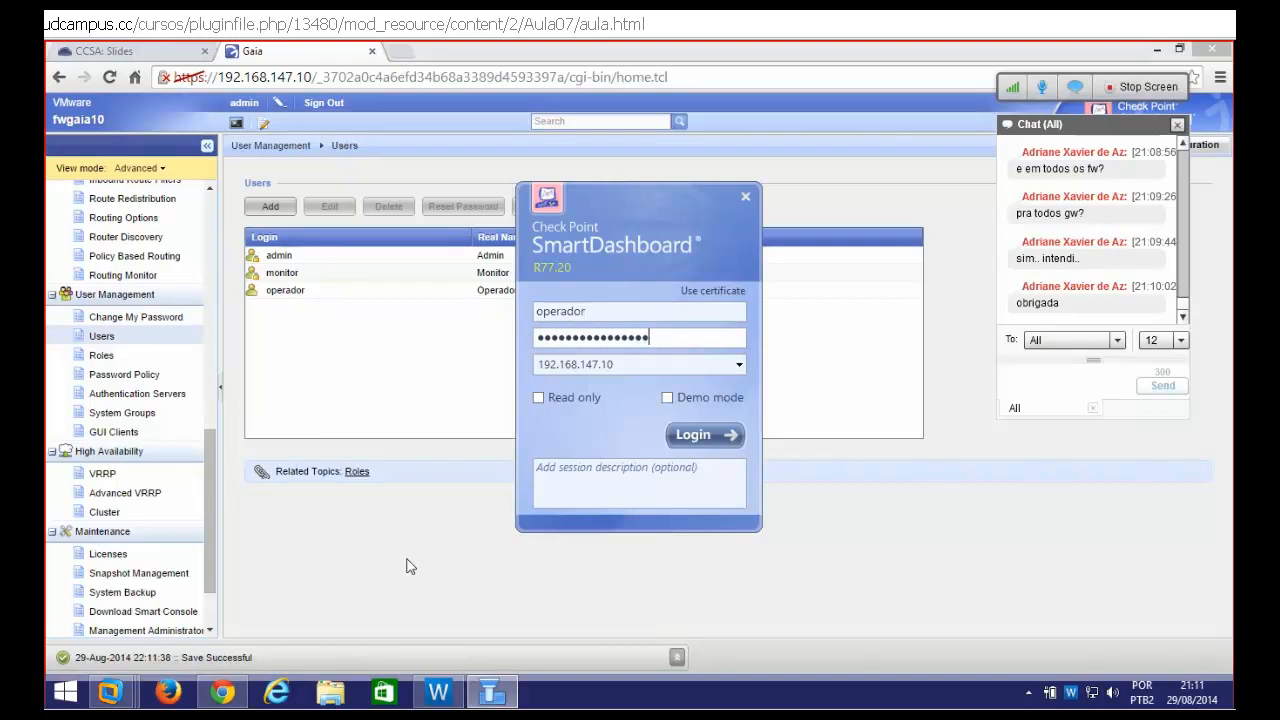
{"action": "key", "text": "Return"}
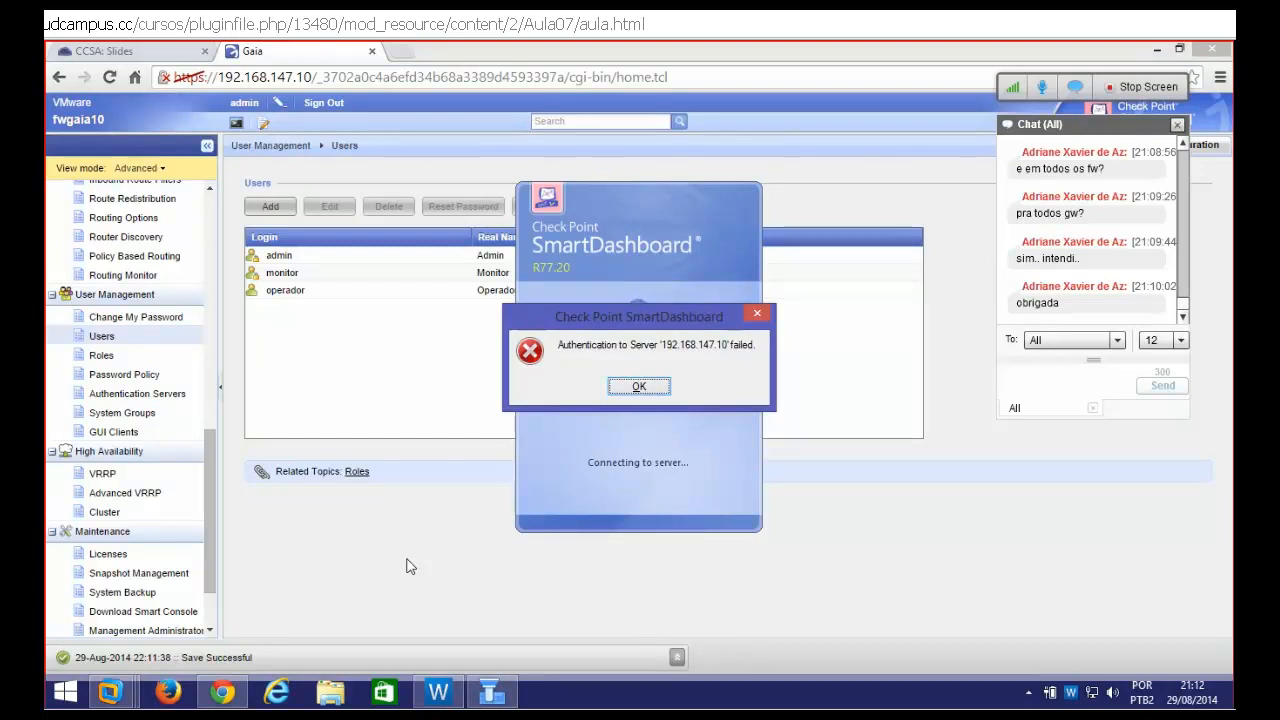
{"action": "left_click", "coordinate": [640, 386]}
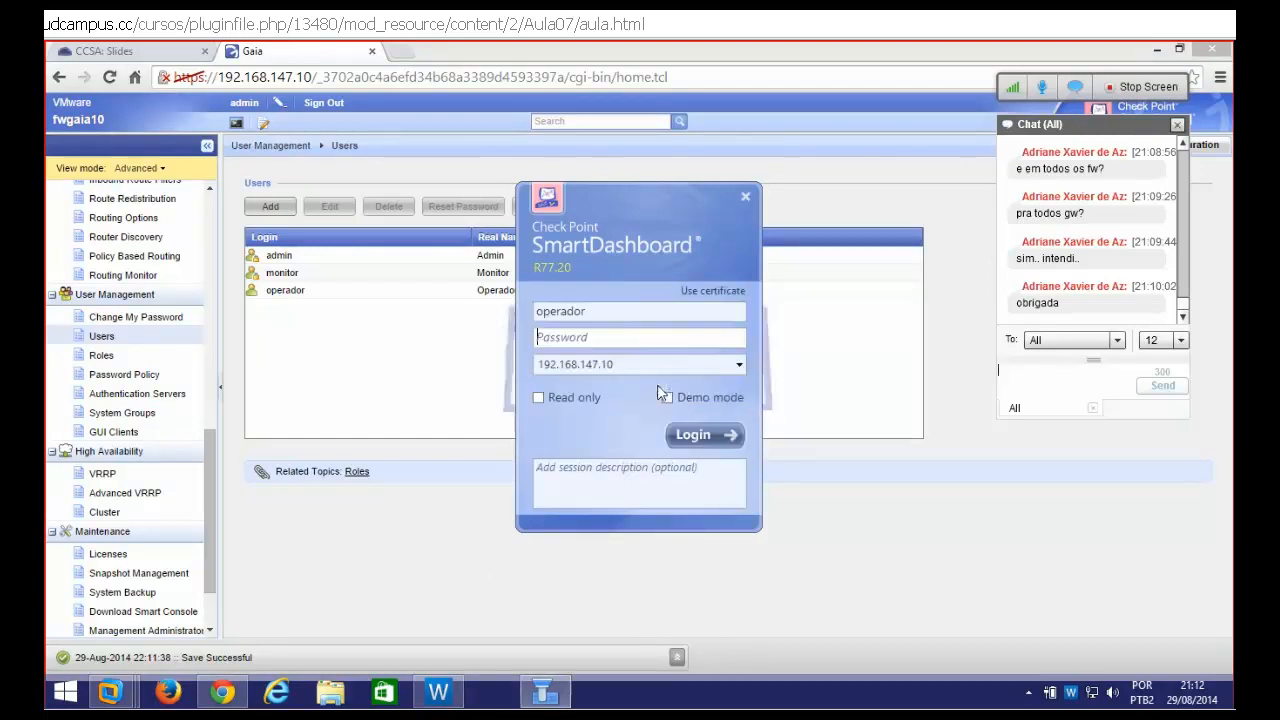
Log in to the management server with the fwadmin firewall administrator account instead
{"action": "left_click", "coordinate": [596, 338]}
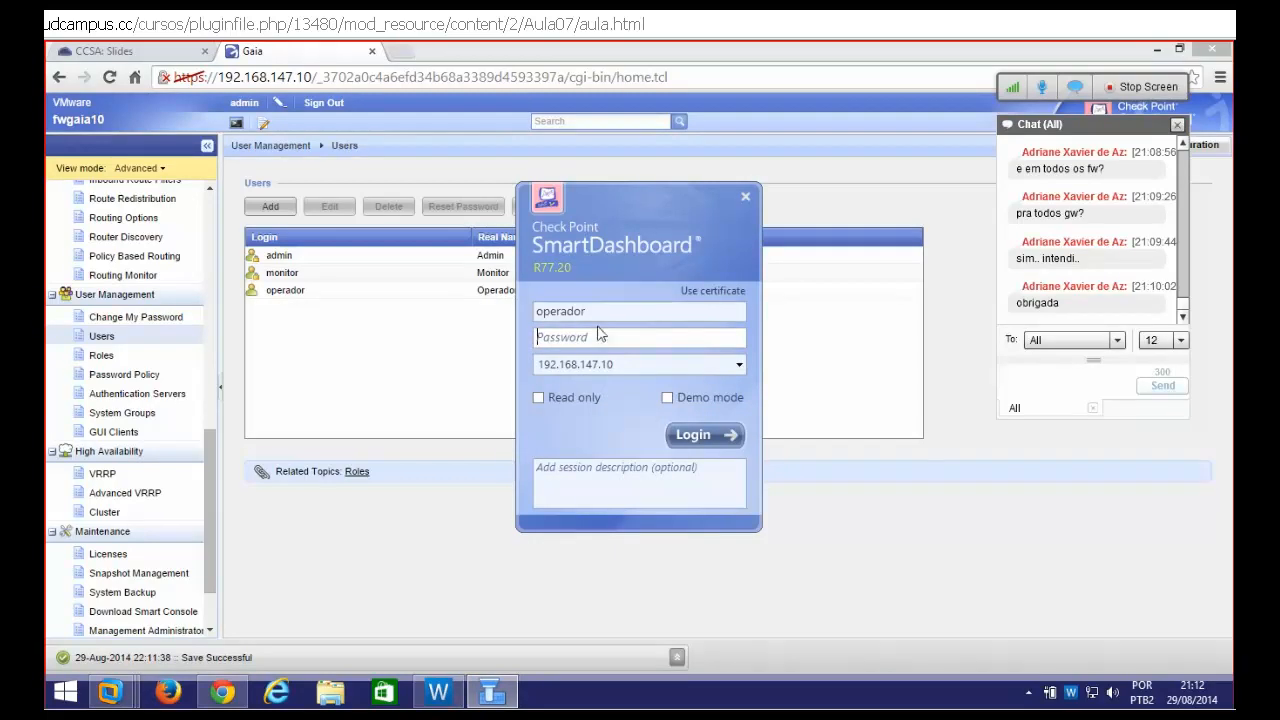
{"action": "left_click_drag", "start_coordinate": [588, 311], "coordinate": [497, 315]}
{"action": "type", "text": "fwadmin"}
{"action": "key", "text": "Tab"}
{"action": "type", "text": "vpnvpn123"}
{"action": "key", "text": "BackSpace"}
{"action": "key", "text": "BackSpace"}
{"action": "key", "text": "BackSpace"}
{"action": "key", "text": "BackSpace"}
{"action": "key", "text": "BackSpace"}
{"action": "key", "text": "BackSpace"}
{"action": "type", "text": "vpn123"}
{"action": "key", "text": "Return"}
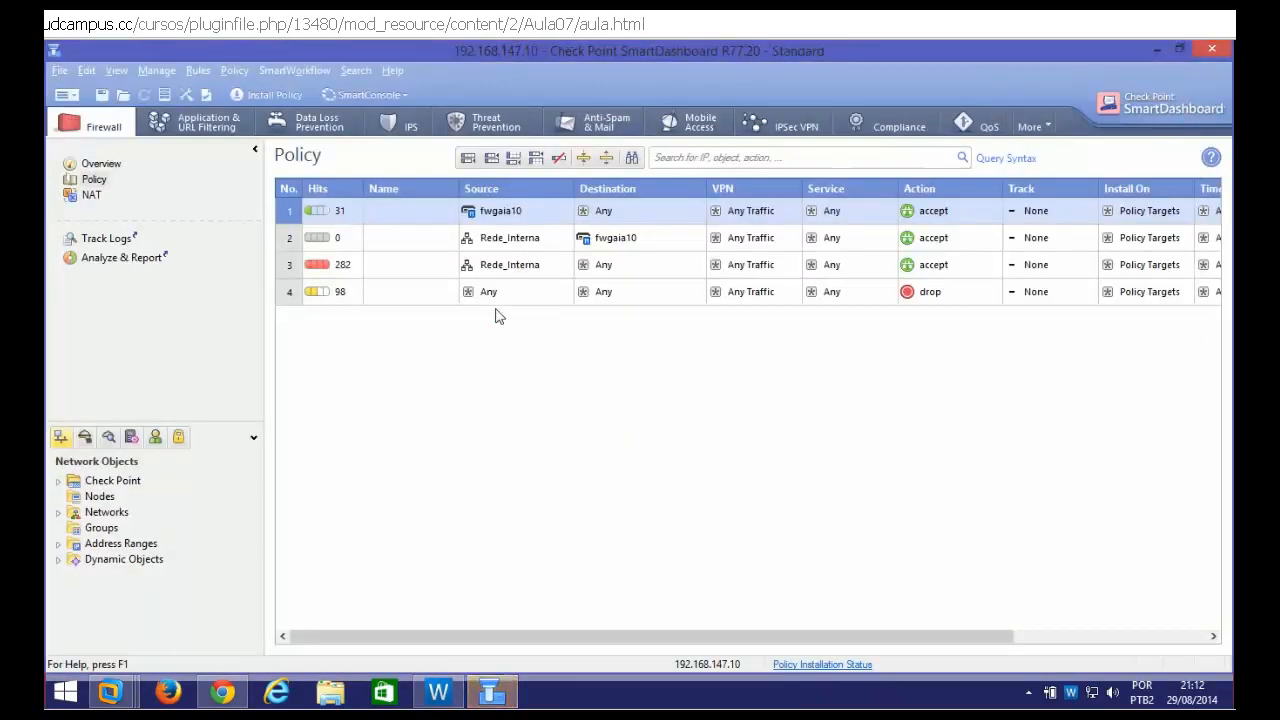
Create a new administrator named operador under Users and Administrators
{"action": "left_click", "coordinate": [155, 437]}
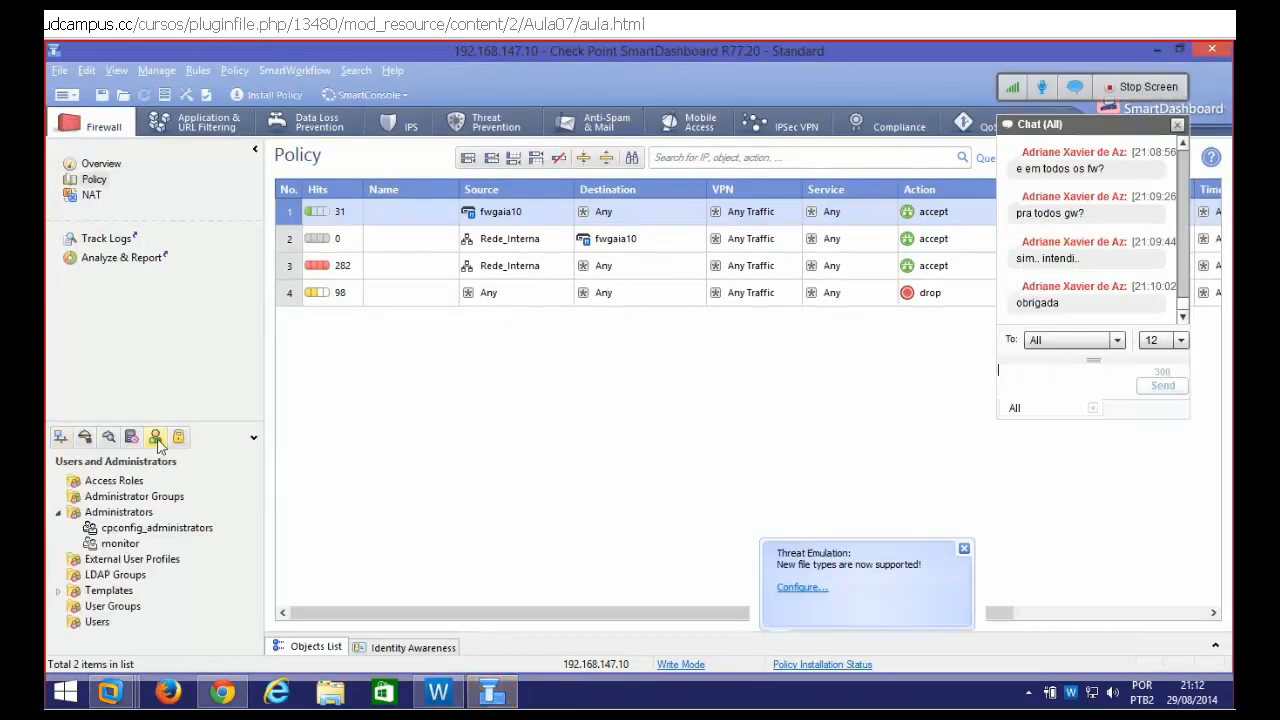
{"action": "right_click", "coordinate": [153, 521]}
{"action": "left_click", "coordinate": [195, 533]}
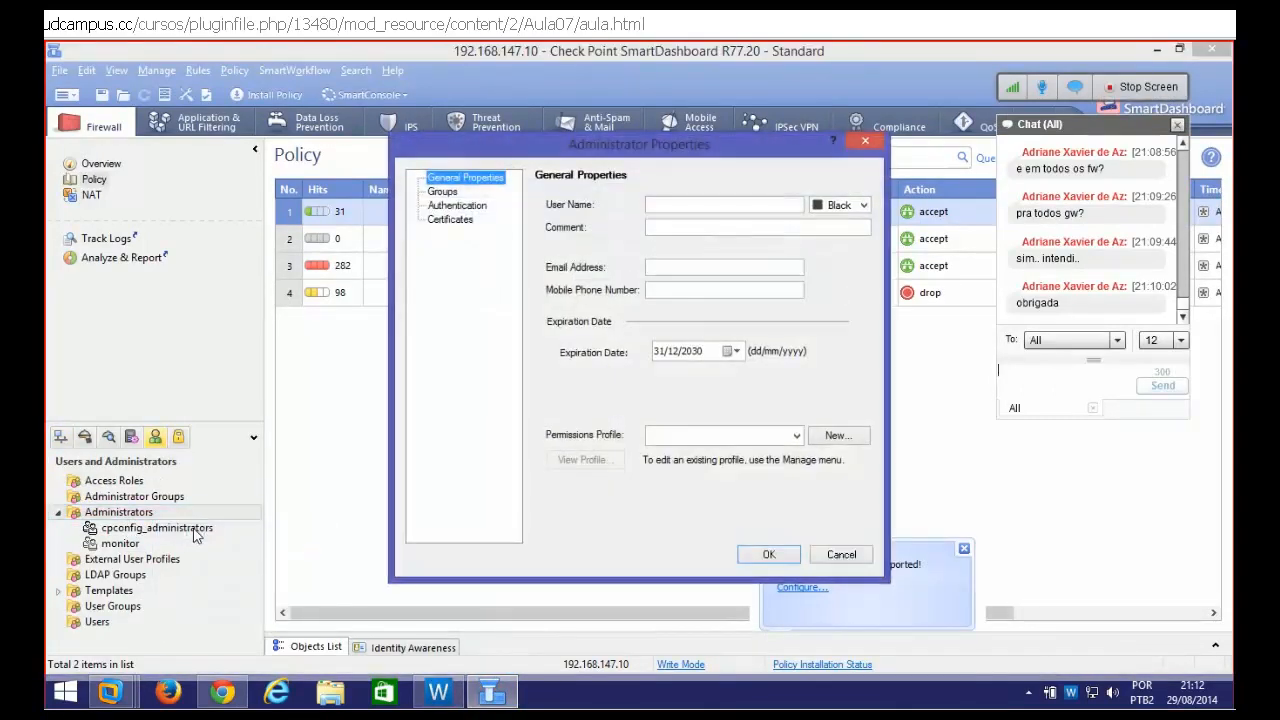
{"action": "left_click", "coordinate": [720, 204]}
{"action": "type", "text": "o"}
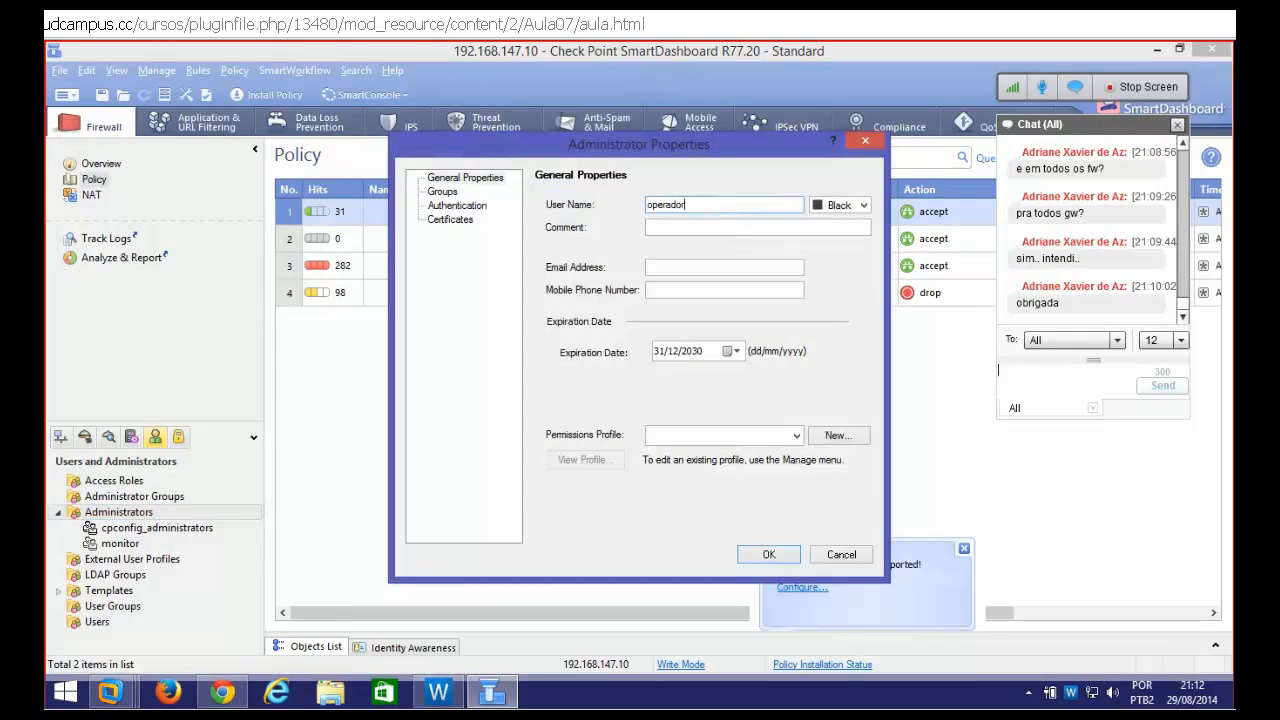
{"action": "type", "text": "perador"}
Give operador the Endpoint_Full_Access permissions profile and OS Password authentication
{"action": "left_click", "coordinate": [794, 436]}
{"action": "left_click", "coordinate": [712, 454]}
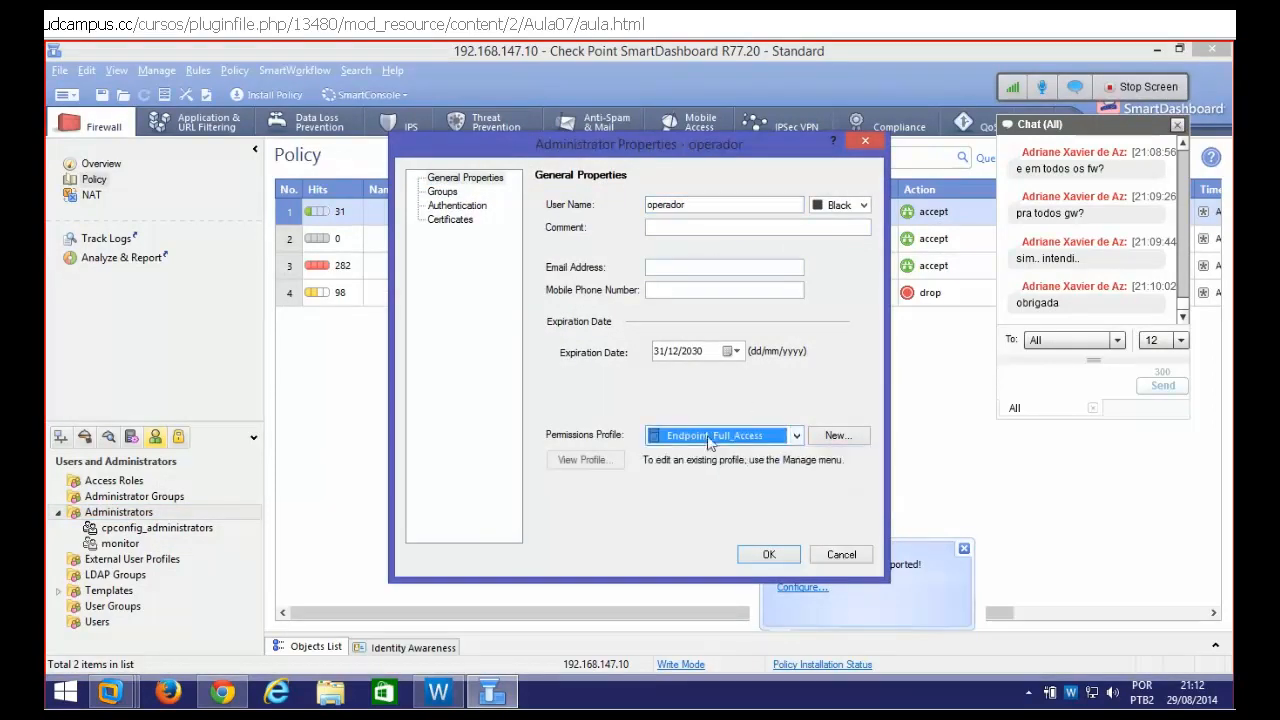
{"action": "left_click", "coordinate": [457, 205]}
{"action": "left_click", "coordinate": [708, 232]}
{"action": "left_click", "coordinate": [694, 282]}
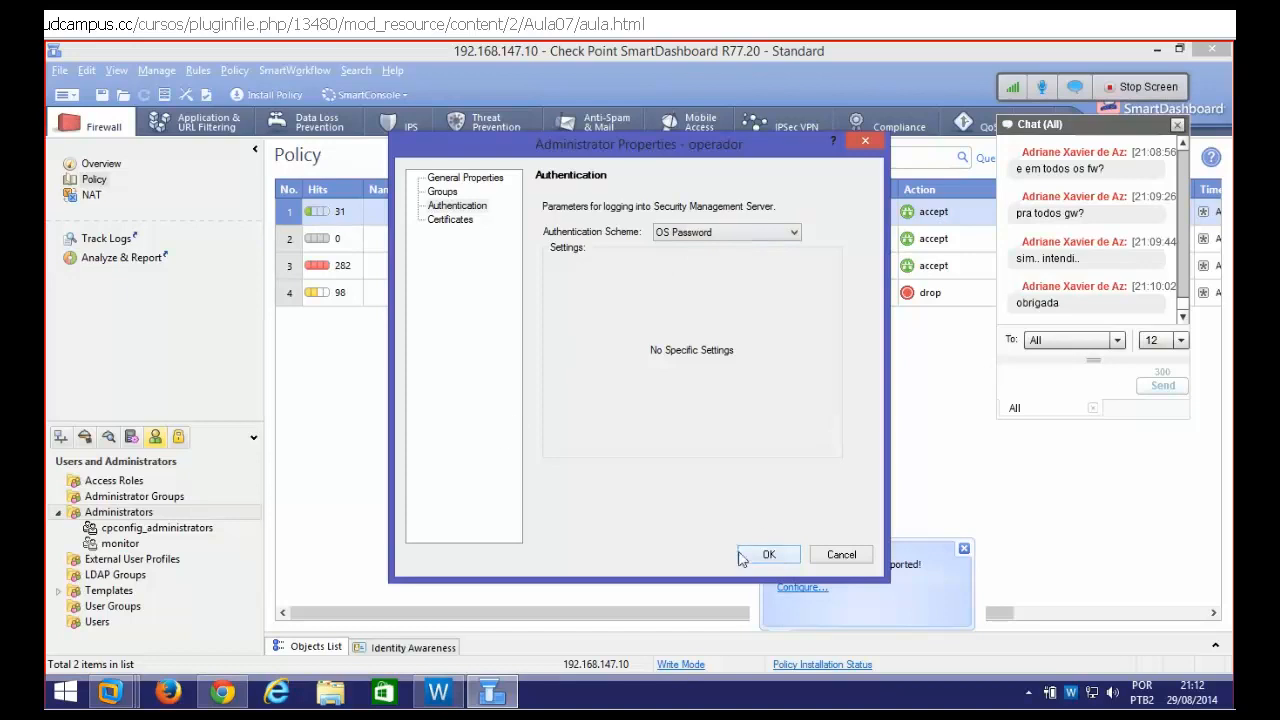
{"action": "left_click", "coordinate": [222, 692]}
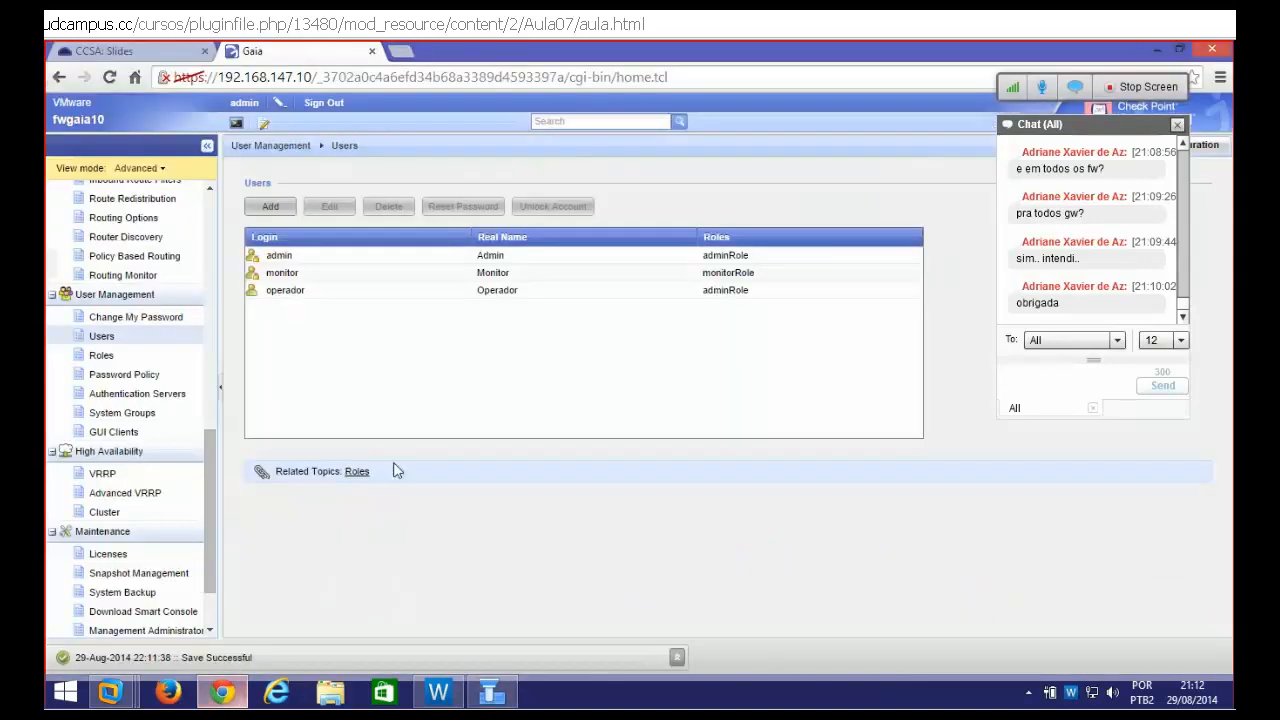
Sign out of Gaia Portal, log back in as operador, then switch back to SmartDashboard
{"action": "left_click", "coordinate": [335, 107]}
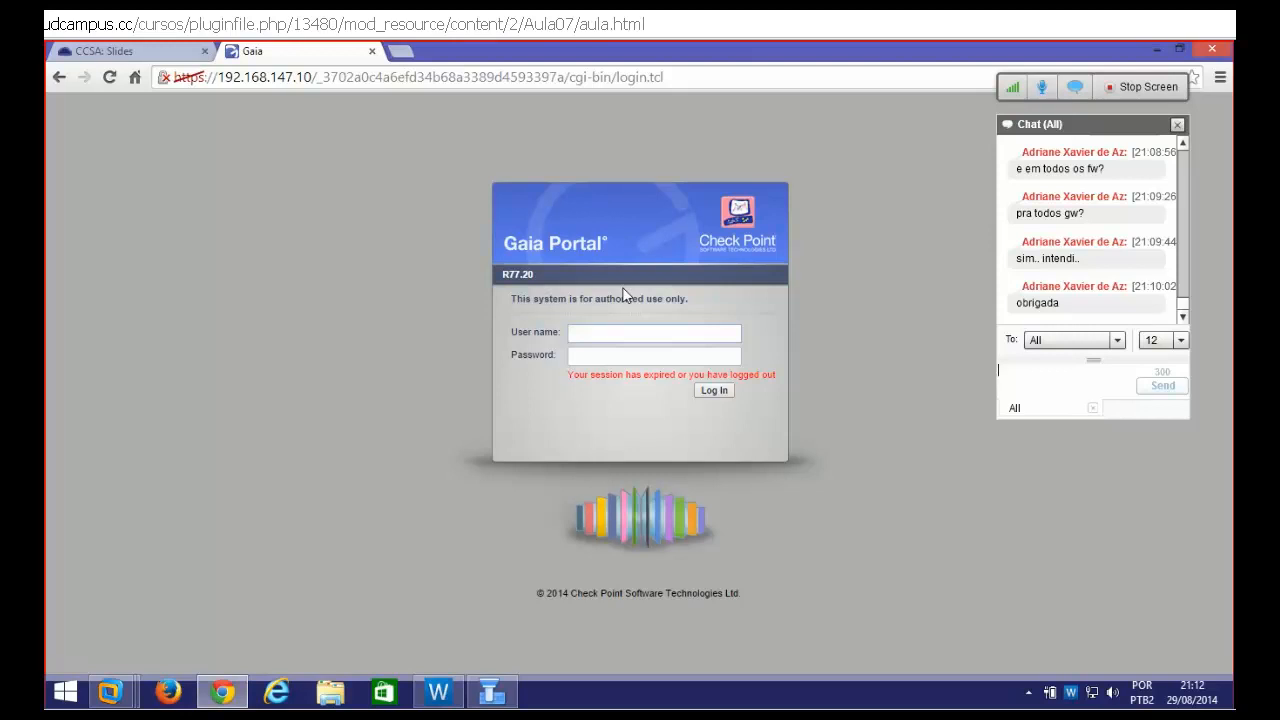
{"action": "type", "text": "operador"}
{"action": "key", "text": "Tab"}
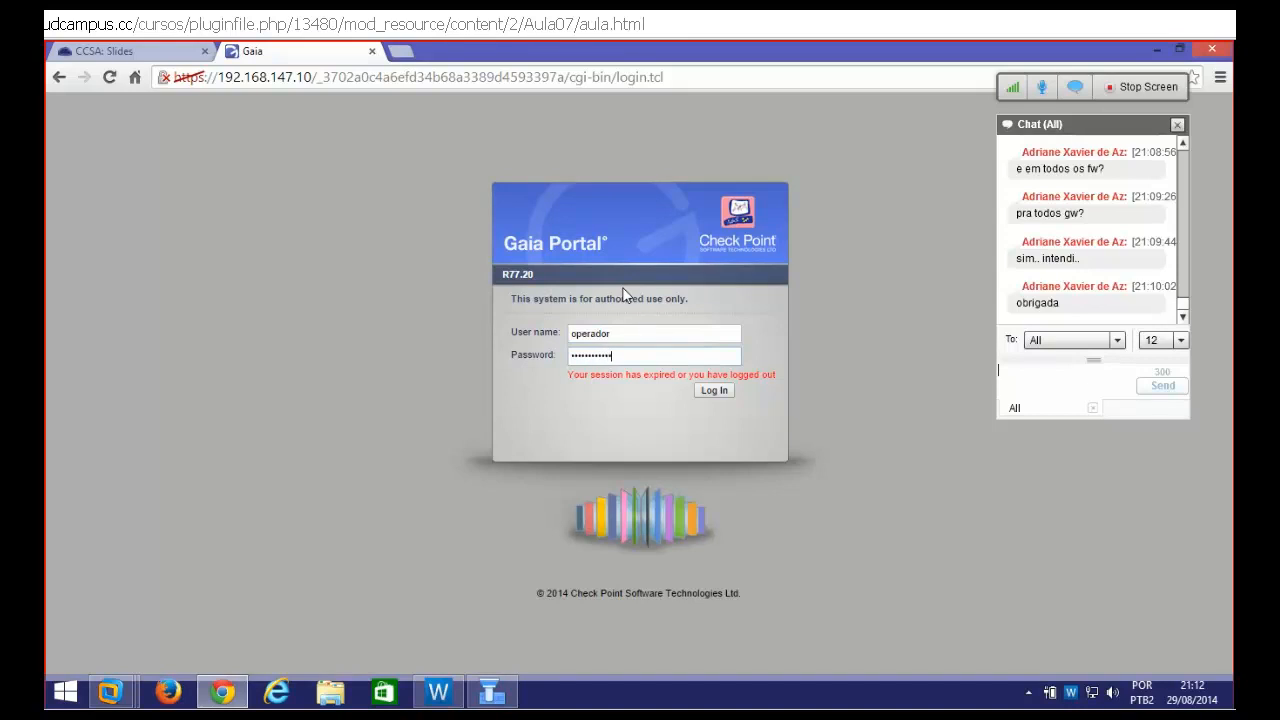
{"action": "key", "text": "Return"}
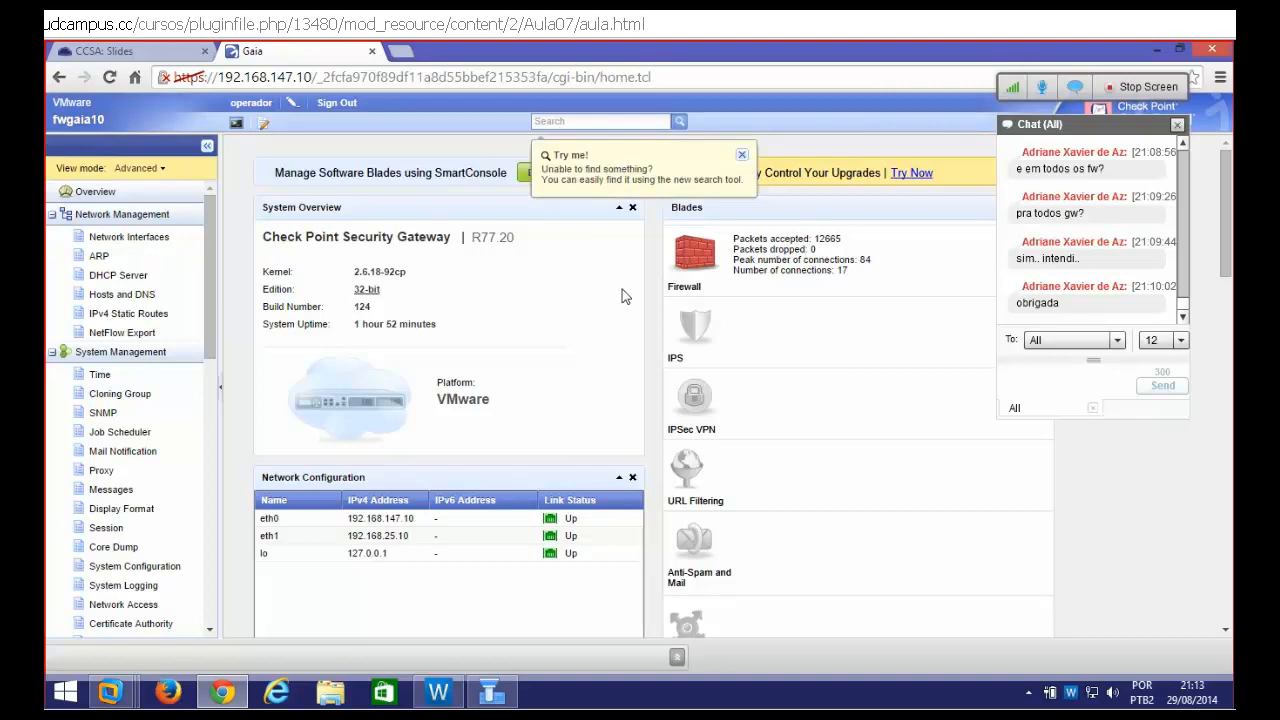
{"action": "key", "text": "alt+Tab"}
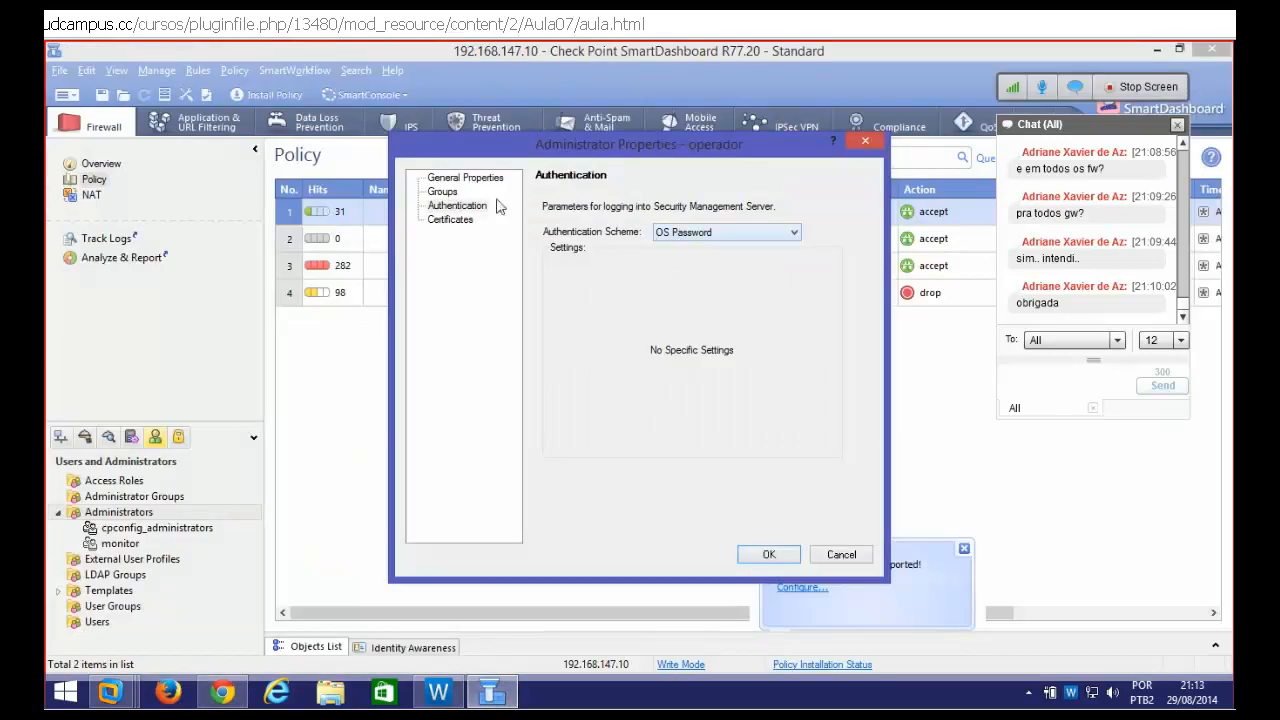
Review operador's general properties and save the administrator with OK
{"action": "left_click", "coordinate": [466, 178]}
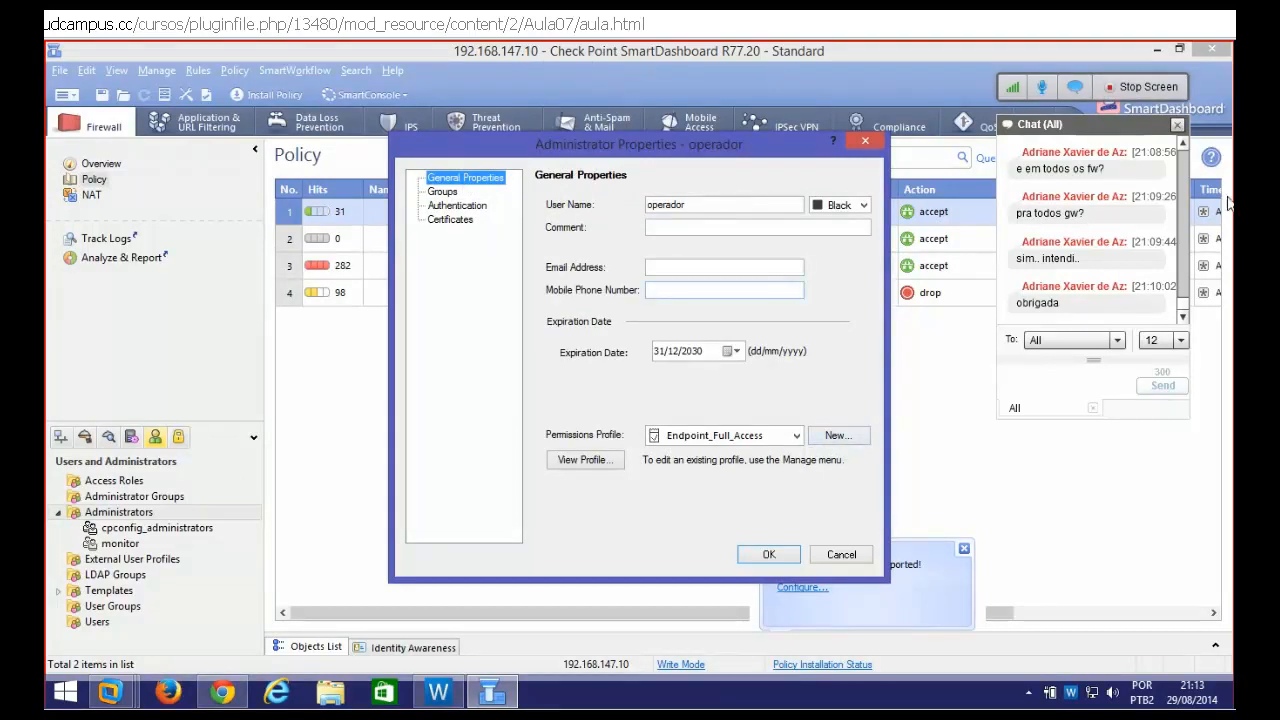
{"action": "left_click", "coordinate": [768, 555]}
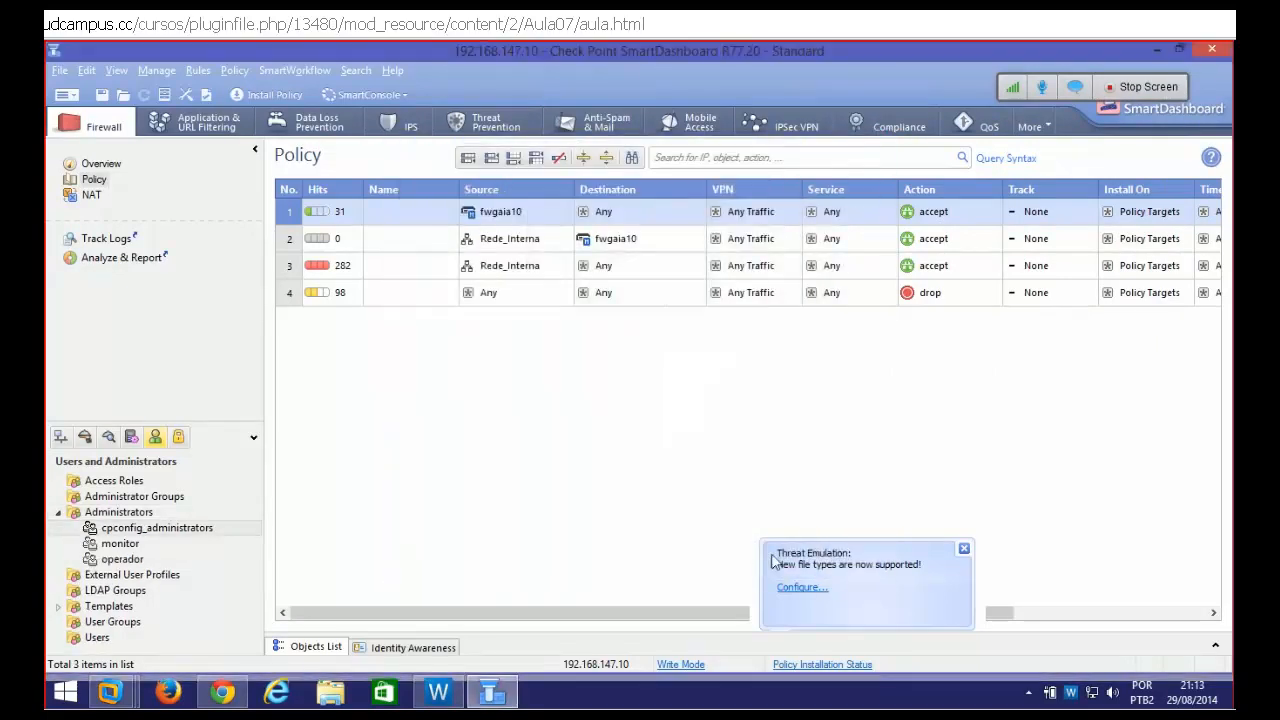
Install the policy on fwgaia10 and close the completed installation report
{"action": "left_click", "coordinate": [276, 98]}
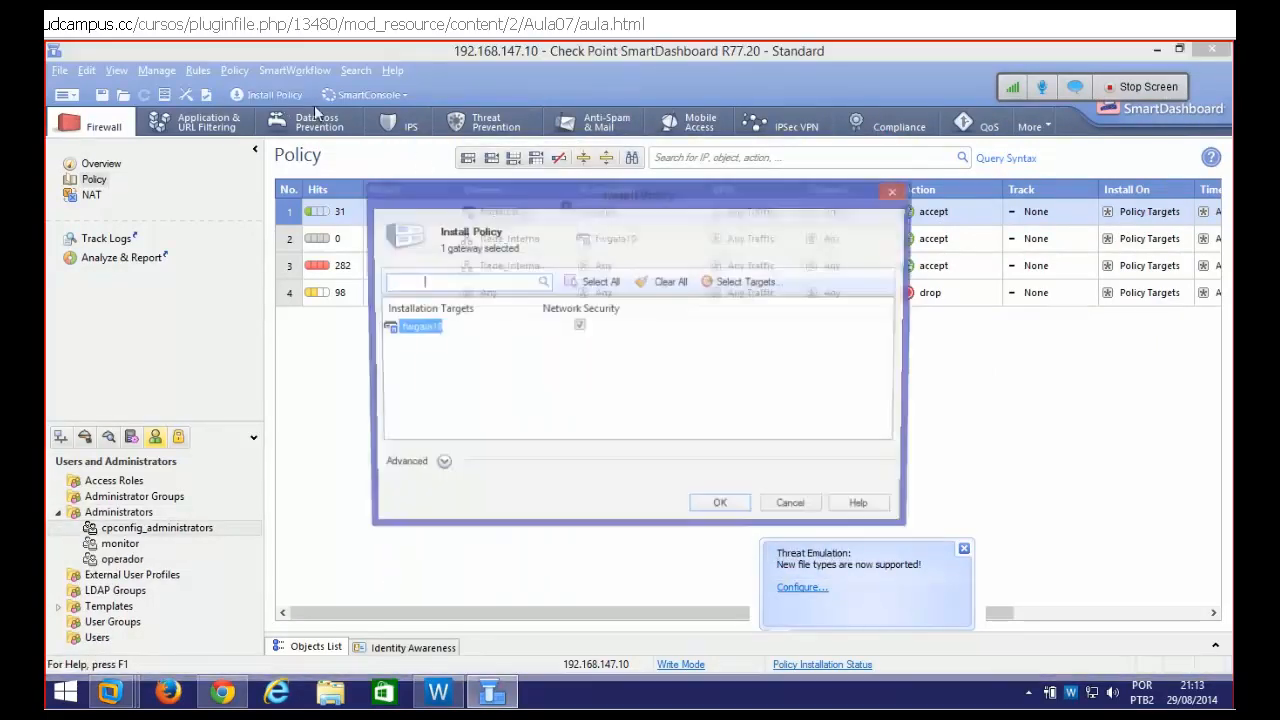
{"action": "left_click", "coordinate": [720, 511]}
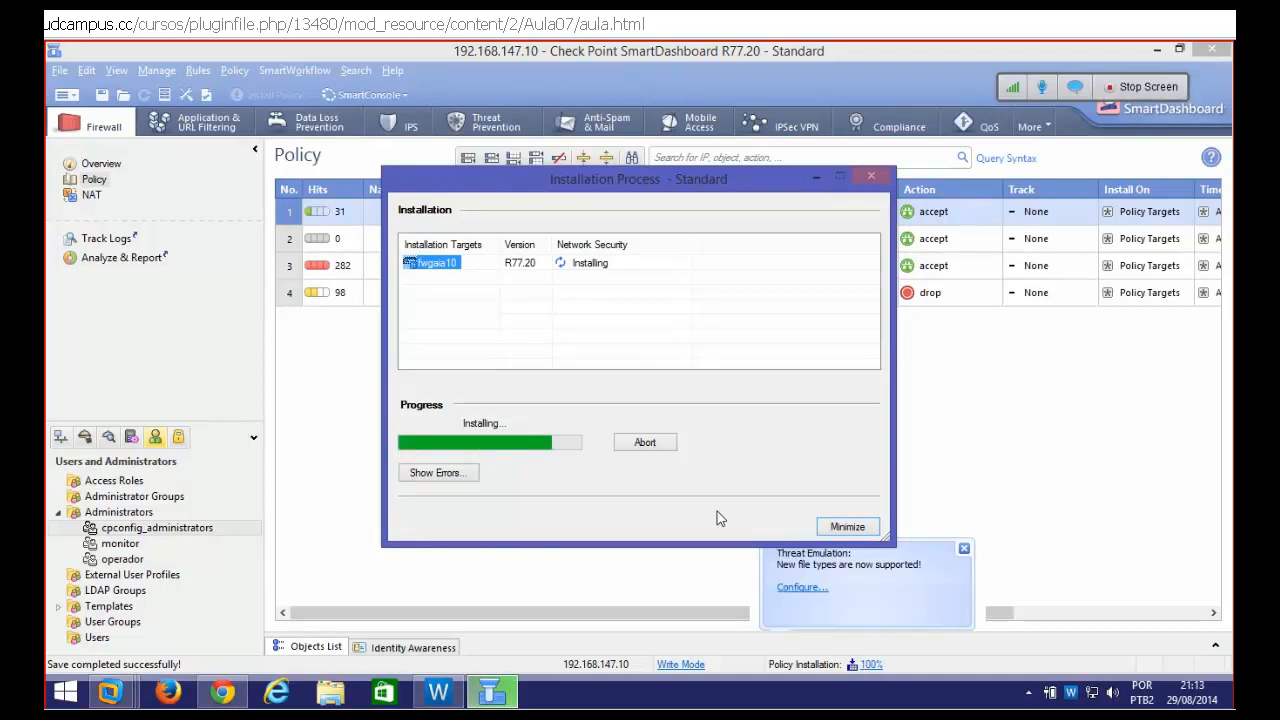
{"action": "left_click", "coordinate": [963, 551]}
{"action": "left_click", "coordinate": [847, 526]}
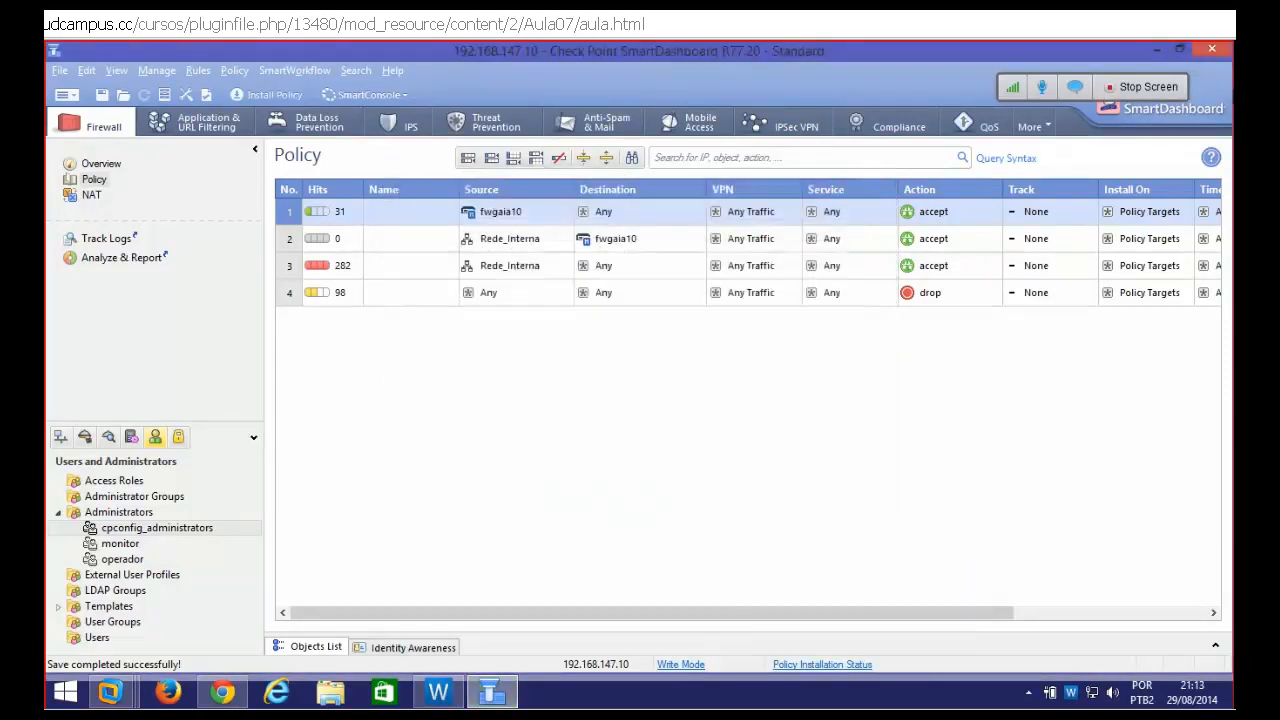
Relaunch SmartDashboard R77.20 and log in with the operador account
{"action": "left_click", "coordinate": [1211, 51]}
{"action": "key", "text": "super"}
{"action": "type", "text": "sm"}
{"action": "key", "text": "Return"}
{"action": "key", "text": "shift+Tab"}
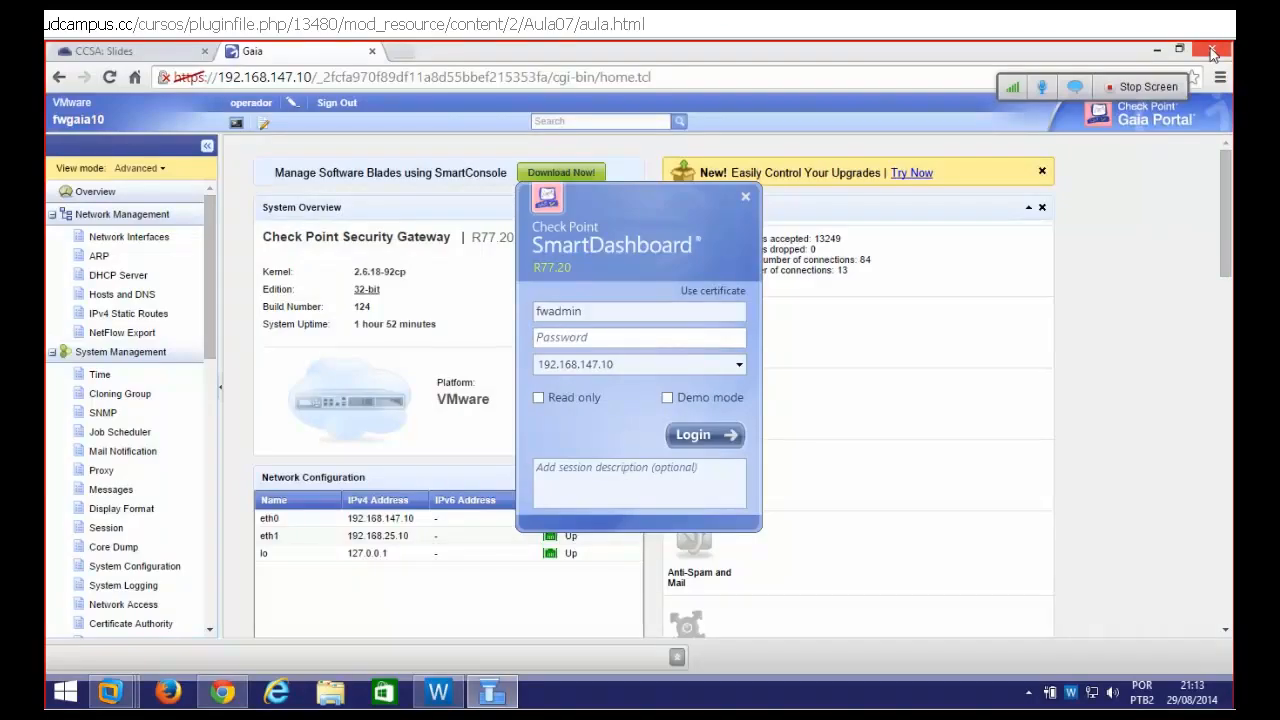
{"action": "key", "text": "BackSpace"}
{"action": "type", "text": "operador"}
{"action": "key", "text": "Tab"}
{"action": "type", "text": "•••••••••••••••"}
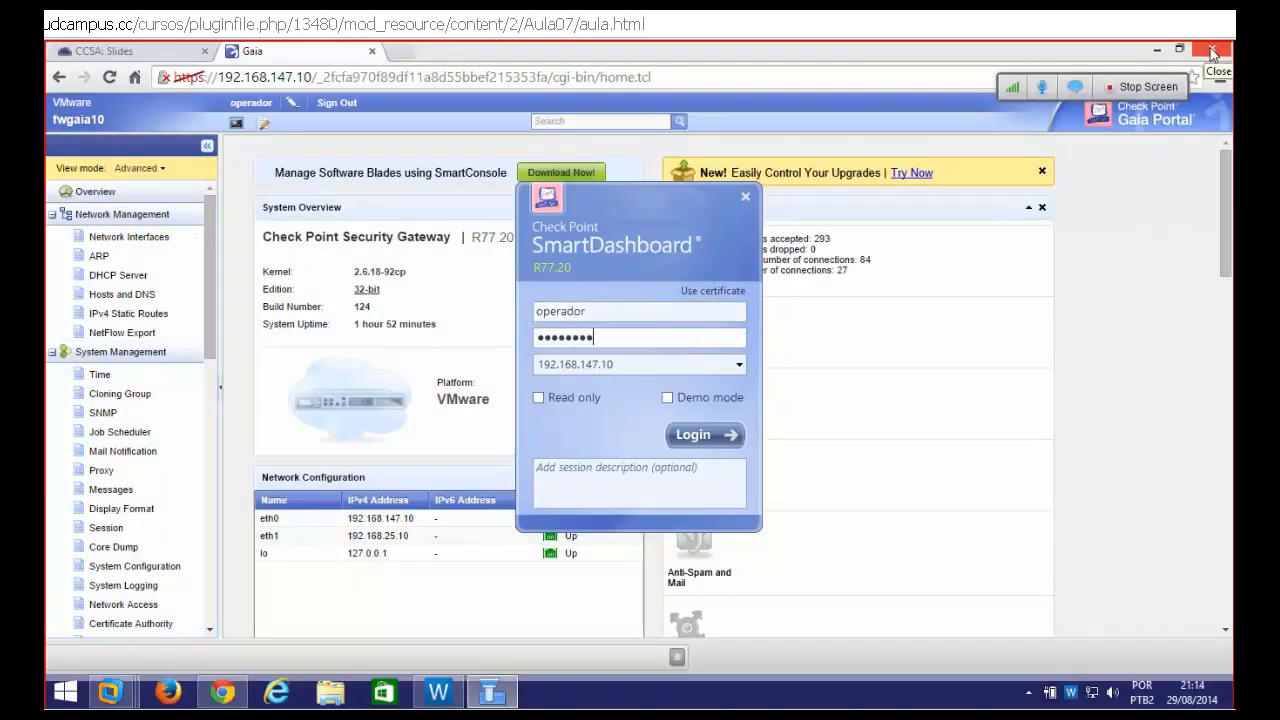
{"action": "type", "text": "•"}
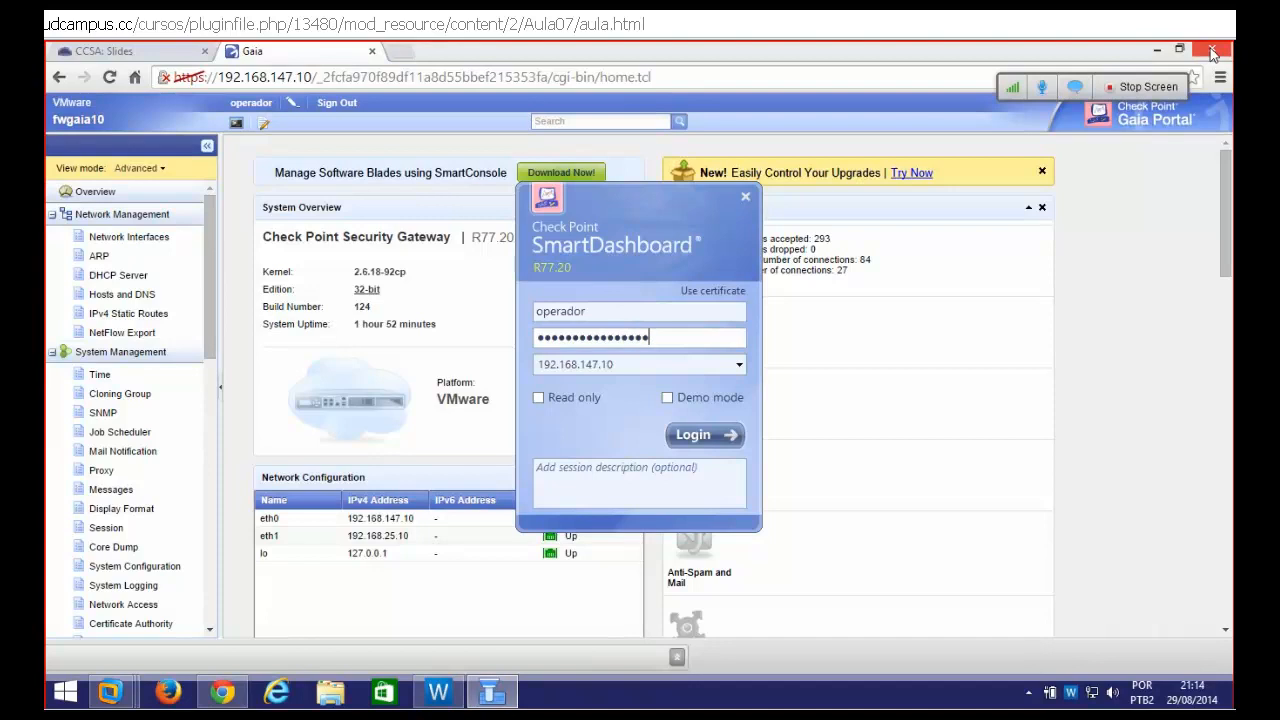
{"action": "key", "text": "Return"}
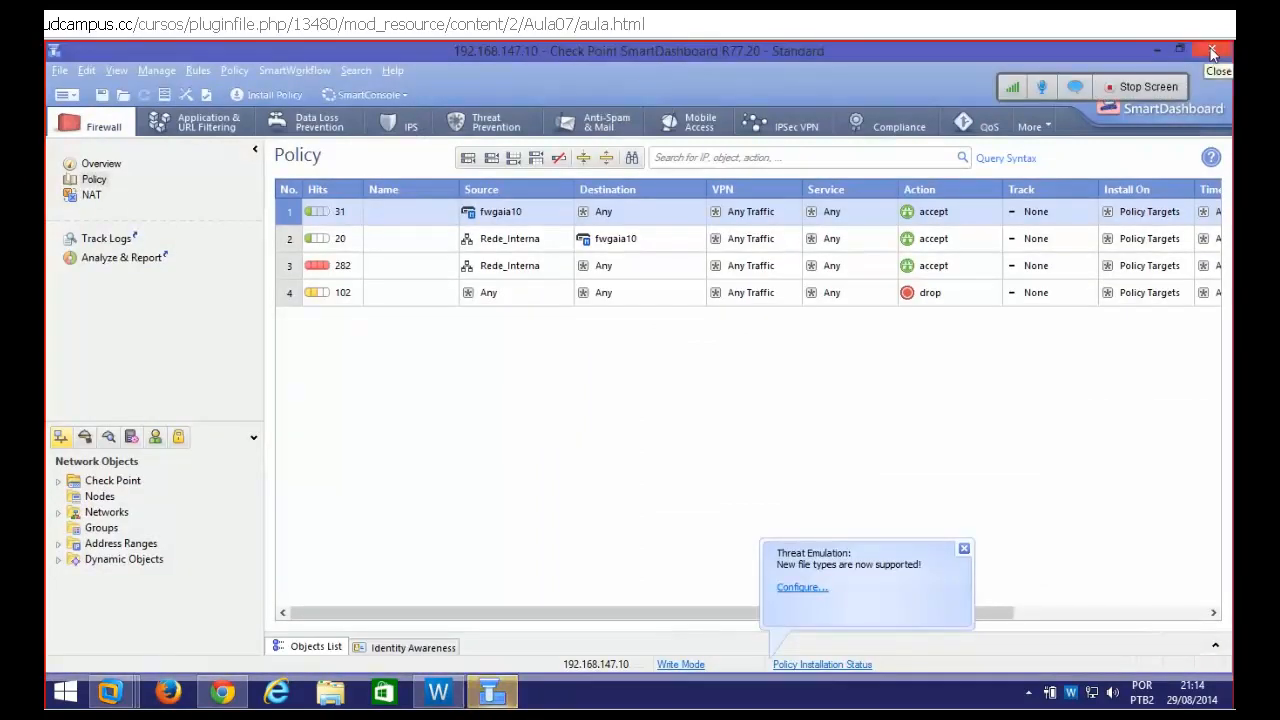
{"action": "left_click", "coordinate": [964, 550]}
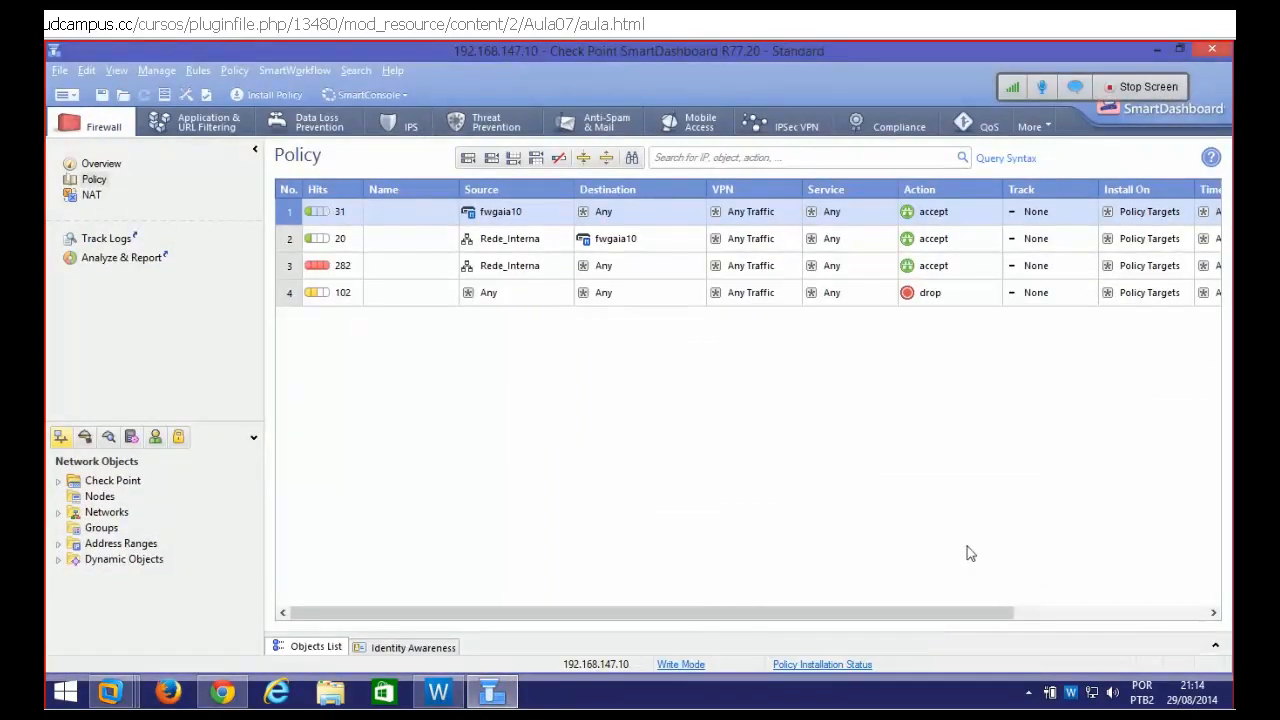
{"action": "key", "text": "super"}
{"action": "type", "text": "notepad"}
{"action": "key", "text": "Return"}
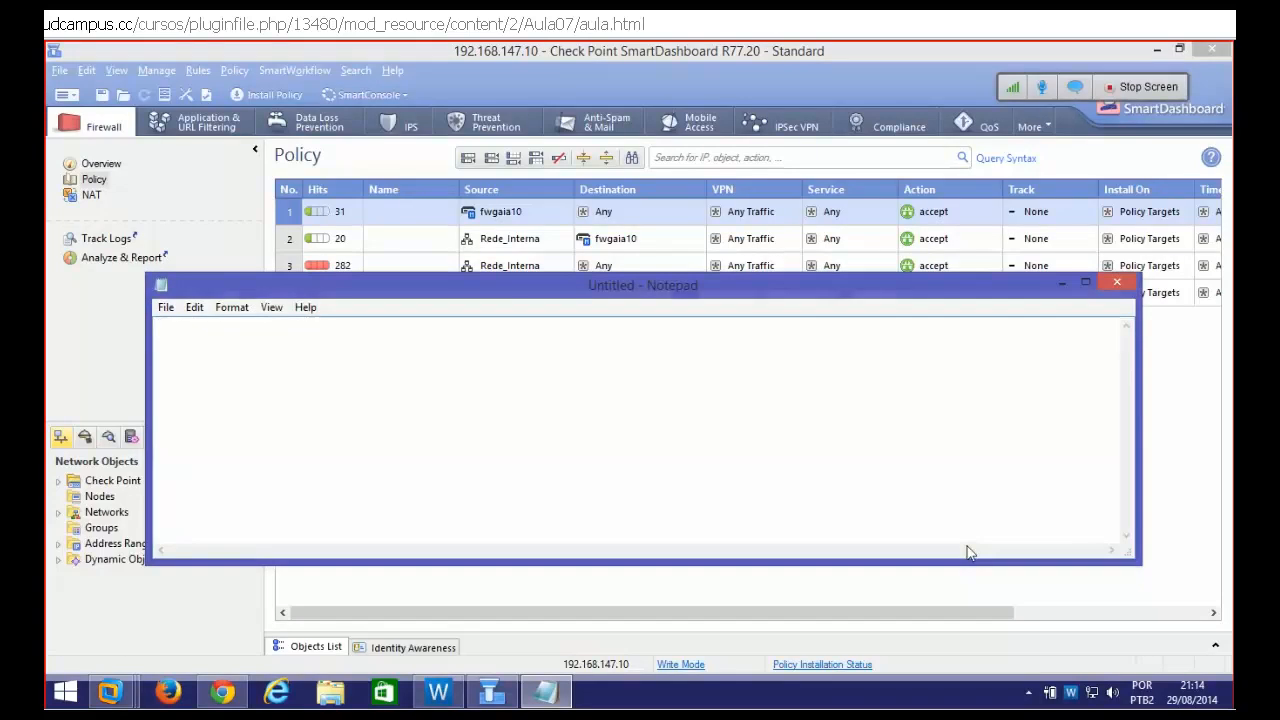
{"action": "type", "text": "admin -> web /"}
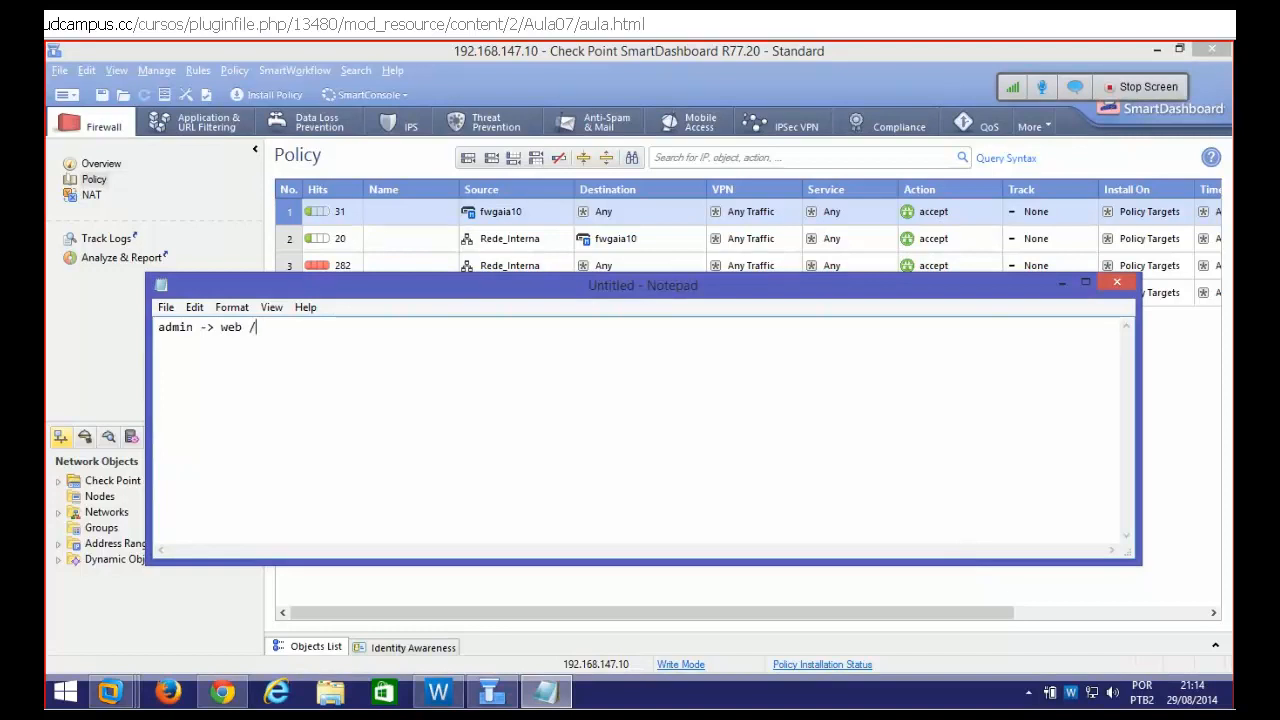
{"action": "type", "text": " cli "}
{"action": "type", "text": "fwadmin"}
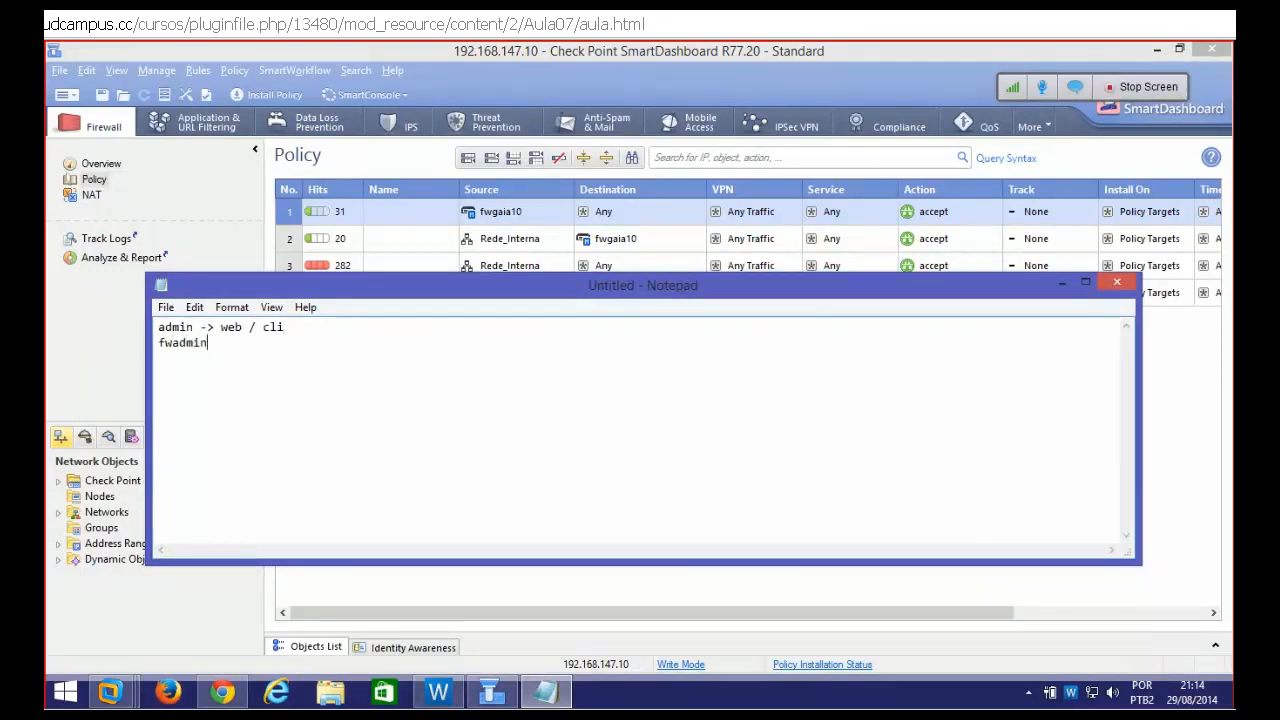
{"action": "type", "text": " -> smartconsole  "}
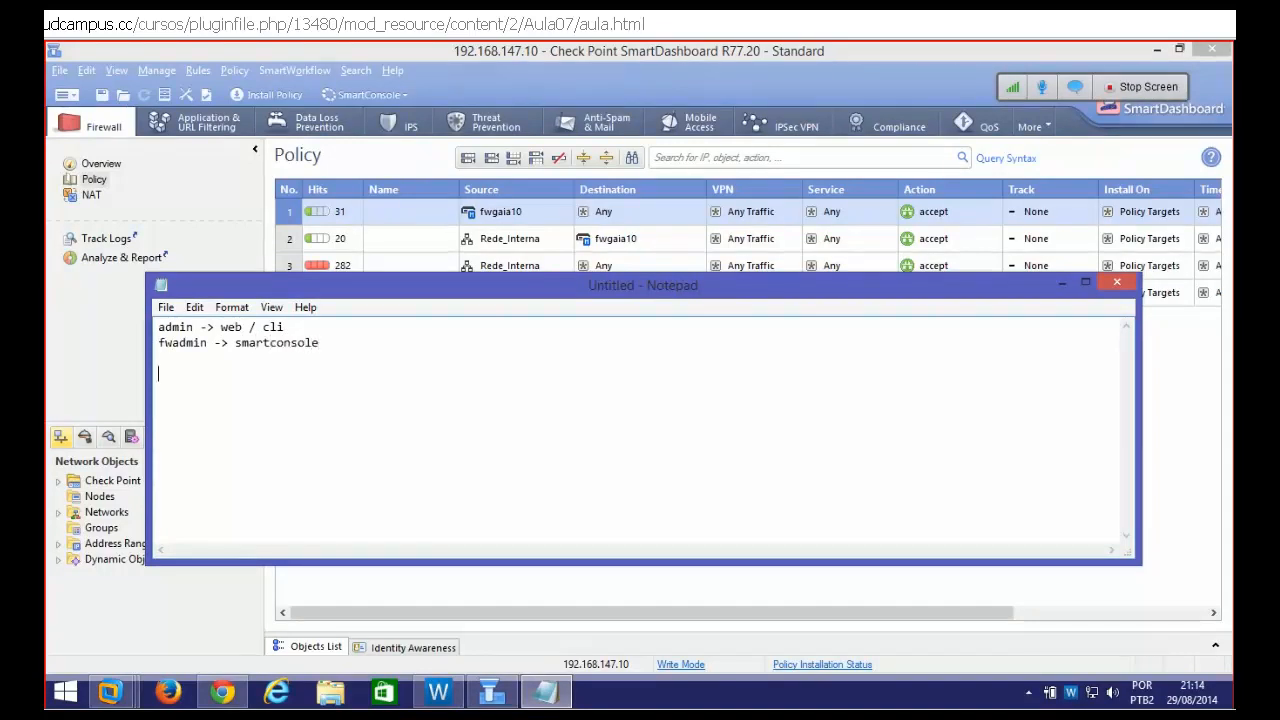
{"action": "type", "text": "operador ->"}
{"action": "left_click_drag", "start_coordinate": [222, 331], "coordinate": [288, 328]}
{"action": "key", "text": "ctrl+c"}
{"action": "left_click", "coordinate": [268, 373]}
{"action": "key", "text": "ctrl+v"}
{"action": "type", "text": "/"}
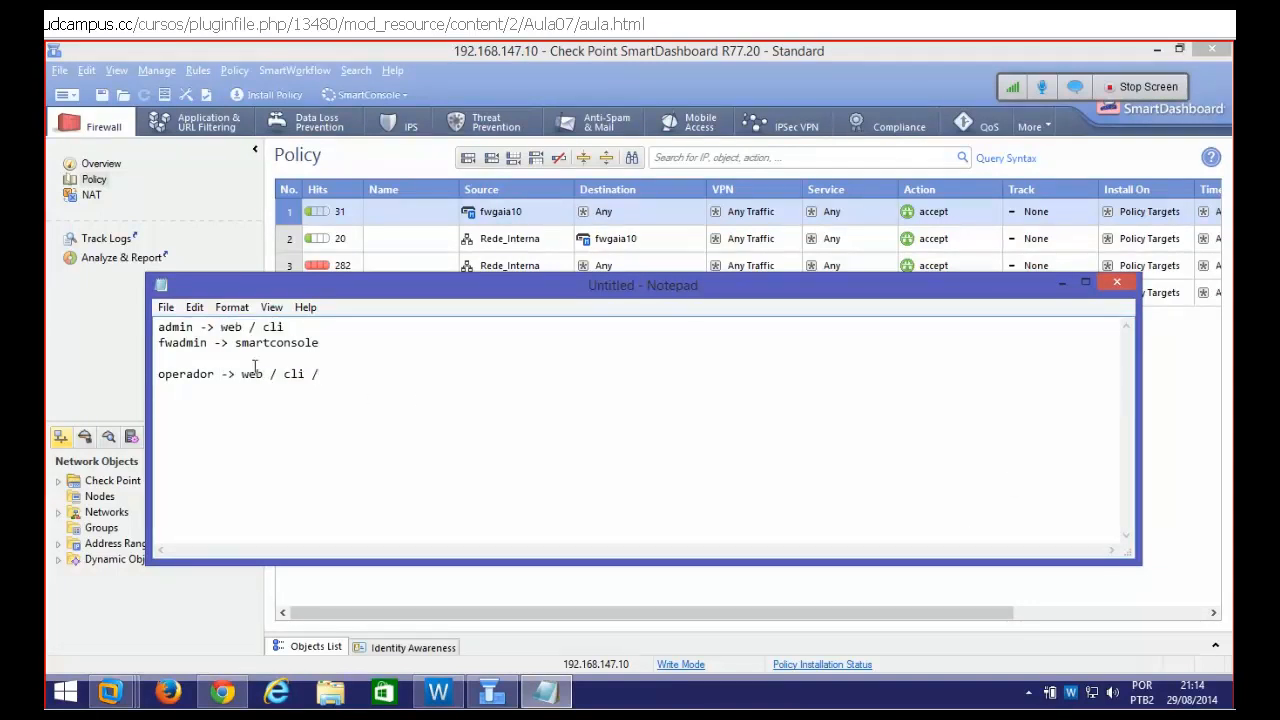
{"action": "left_click_drag", "start_coordinate": [237, 344], "coordinate": [319, 343]}
{"action": "key", "text": "ctrl+c"}
{"action": "left_click", "coordinate": [343, 373]}
{"action": "key", "text": "ctrl+v"}
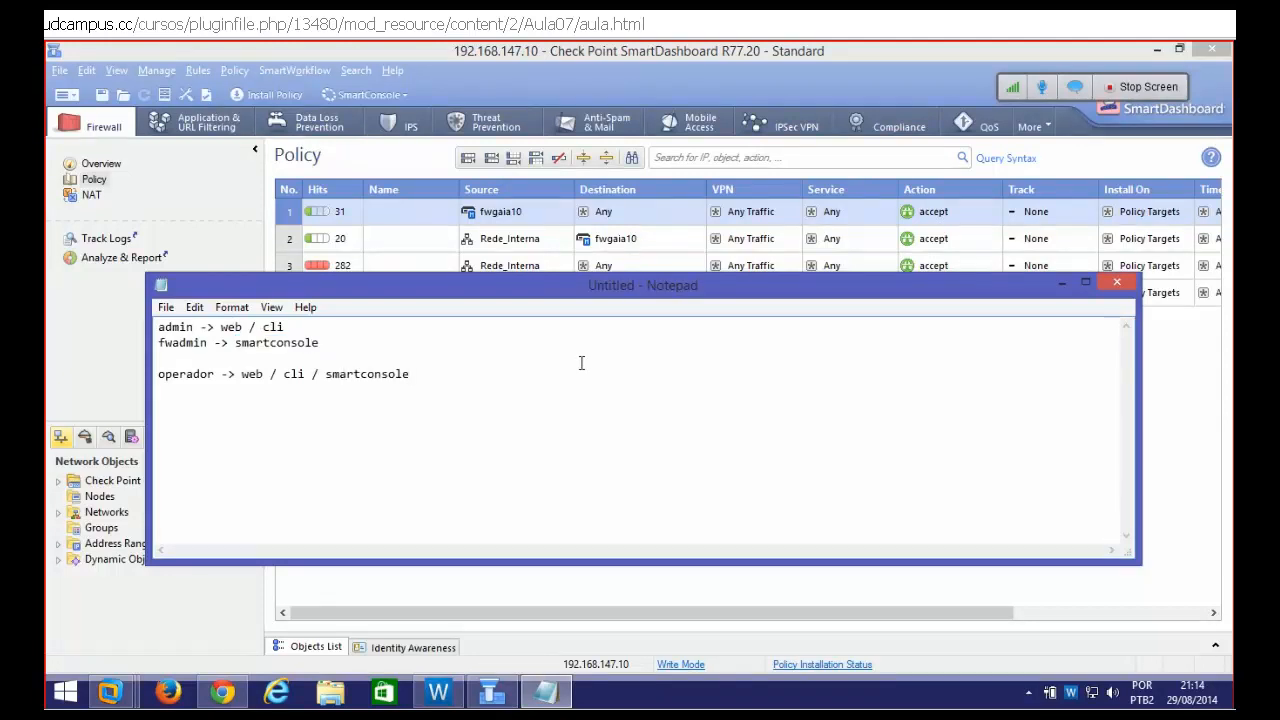
{"action": "double_click", "coordinate": [190, 327]}
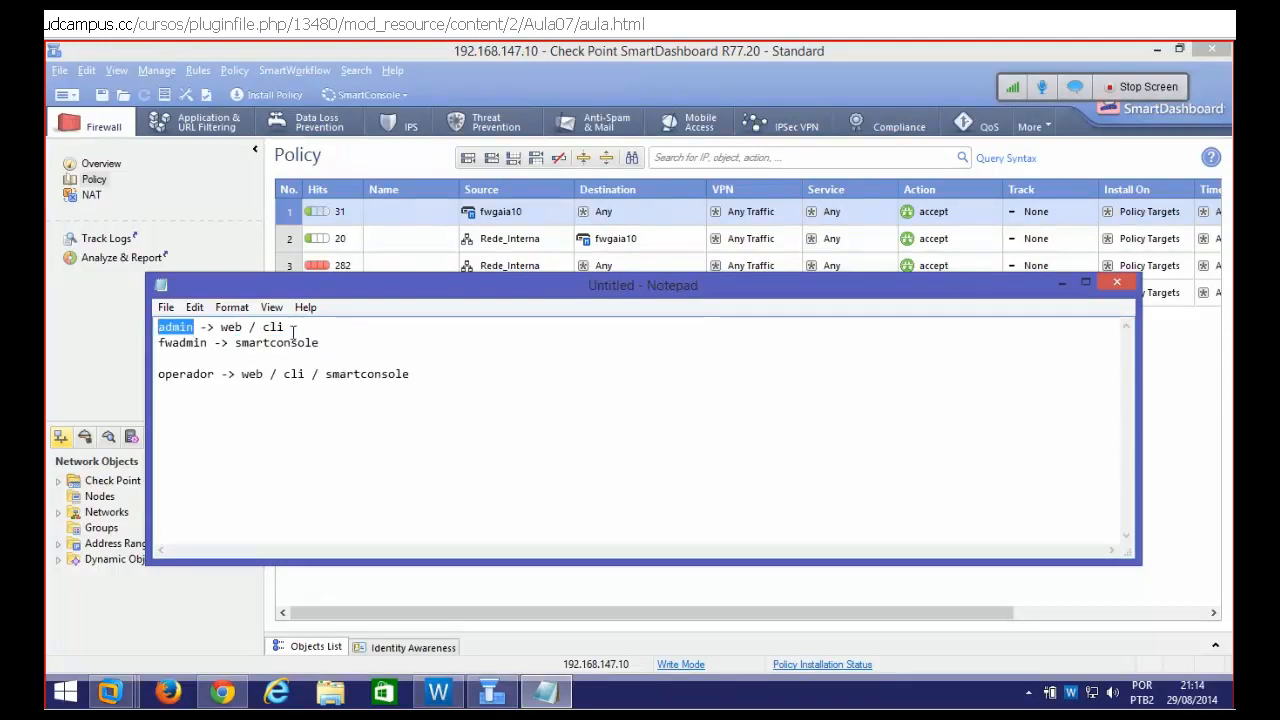
{"action": "double_click", "coordinate": [183, 343]}
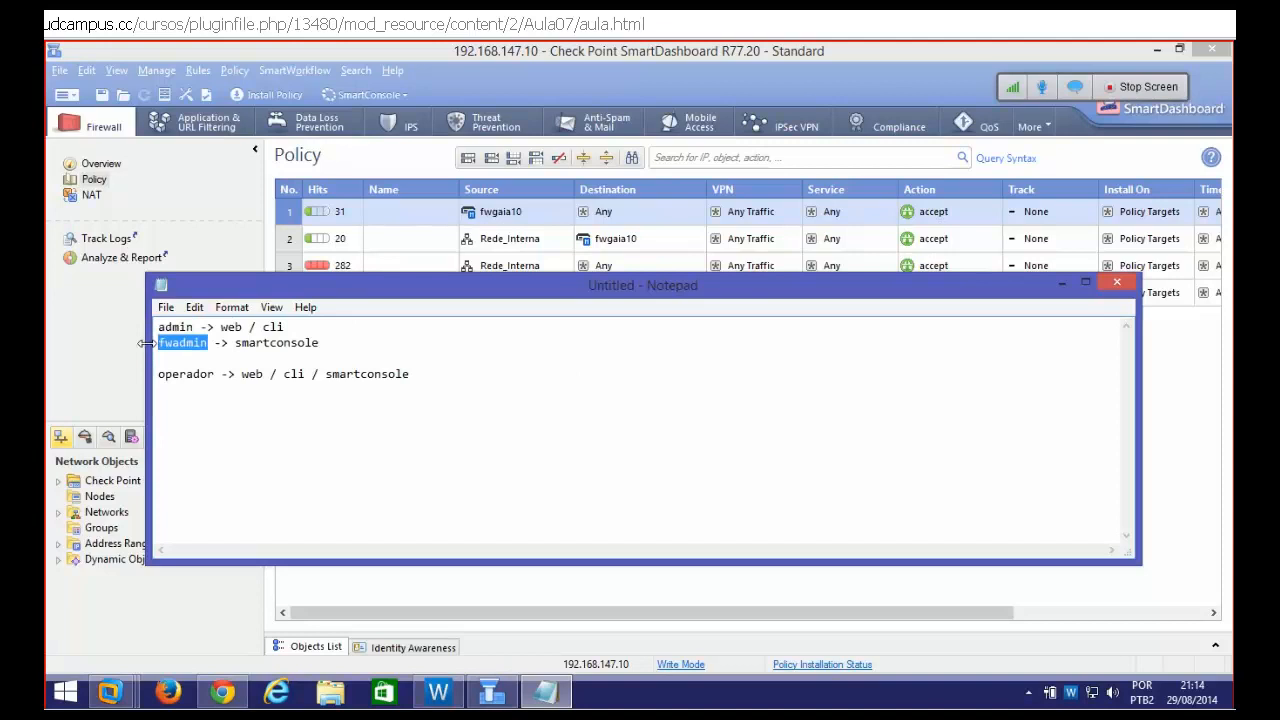
{"action": "left_click_drag", "start_coordinate": [331, 342], "coordinate": [158, 343]}
{"action": "left_click_drag", "start_coordinate": [292, 327], "coordinate": [158, 327]}
{"action": "left_click_drag", "start_coordinate": [337, 342], "coordinate": [157, 343]}
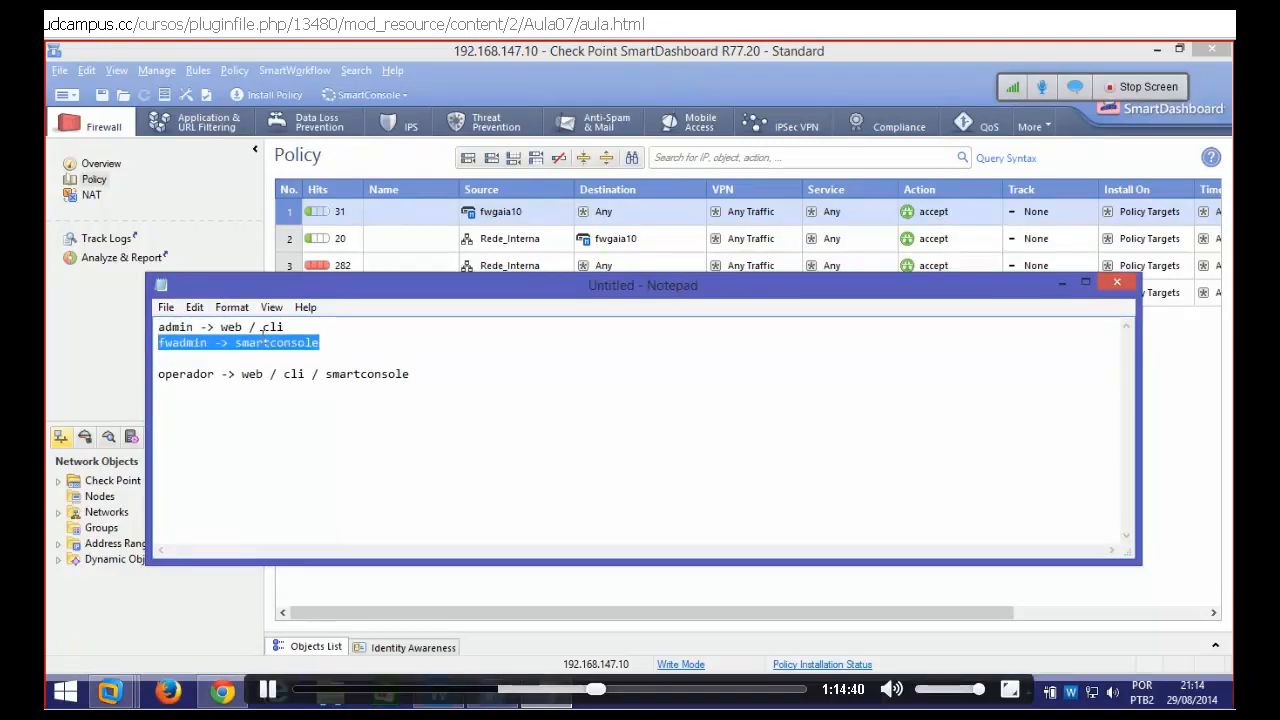
{"action": "left_click_drag", "start_coordinate": [158, 376], "coordinate": [415, 370]}
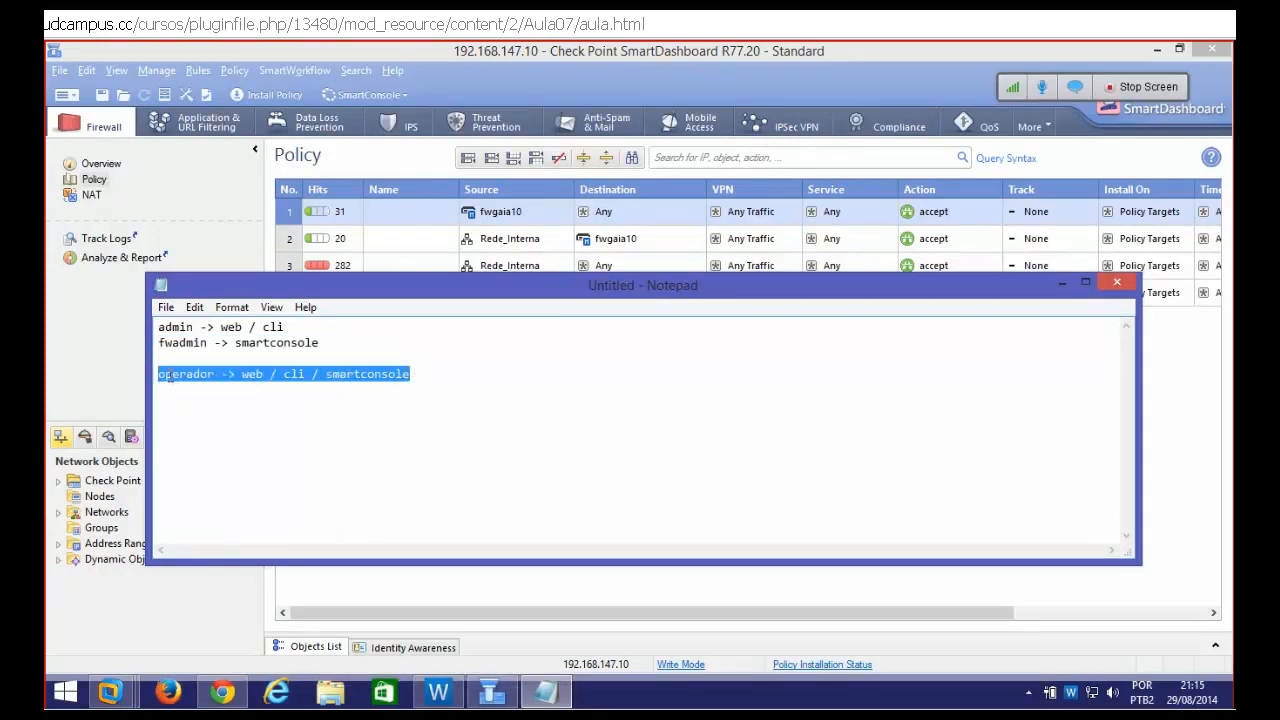
{"action": "left_click_drag", "start_coordinate": [337, 342], "coordinate": [156, 327]}
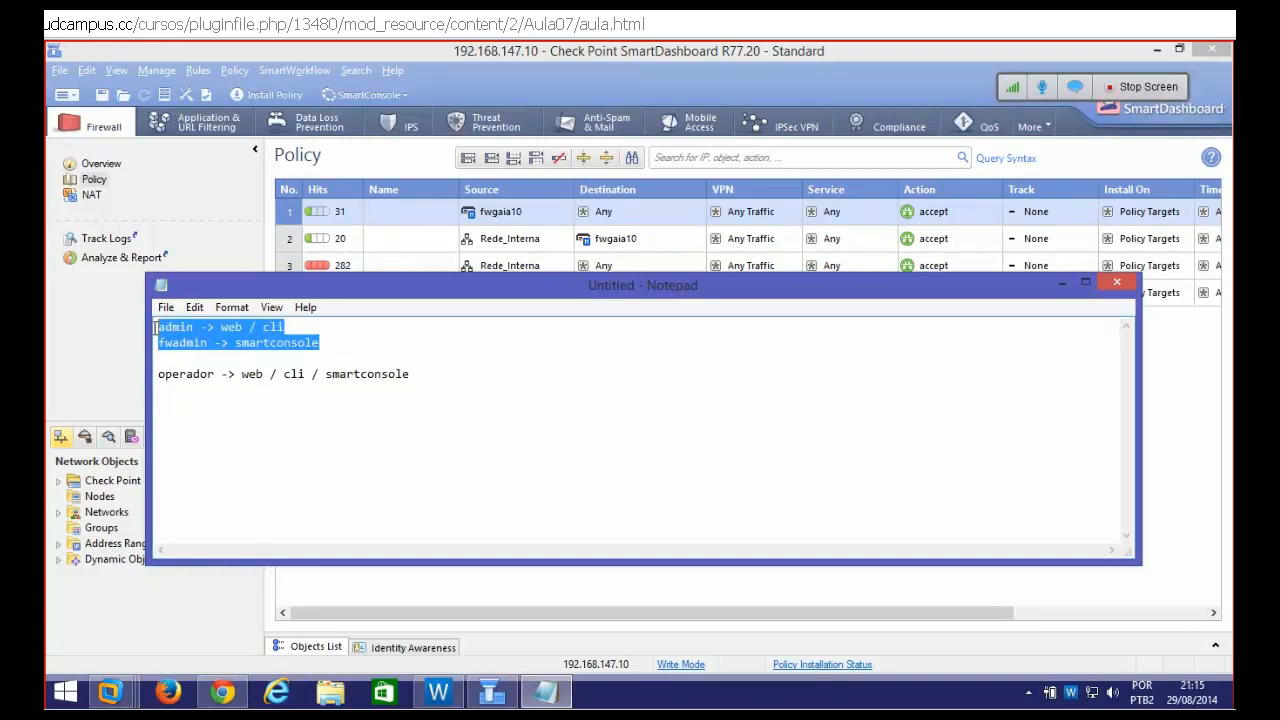
{"action": "left_click", "coordinate": [270, 342]}
{"action": "left_click_drag", "start_coordinate": [327, 341], "coordinate": [157, 331]}
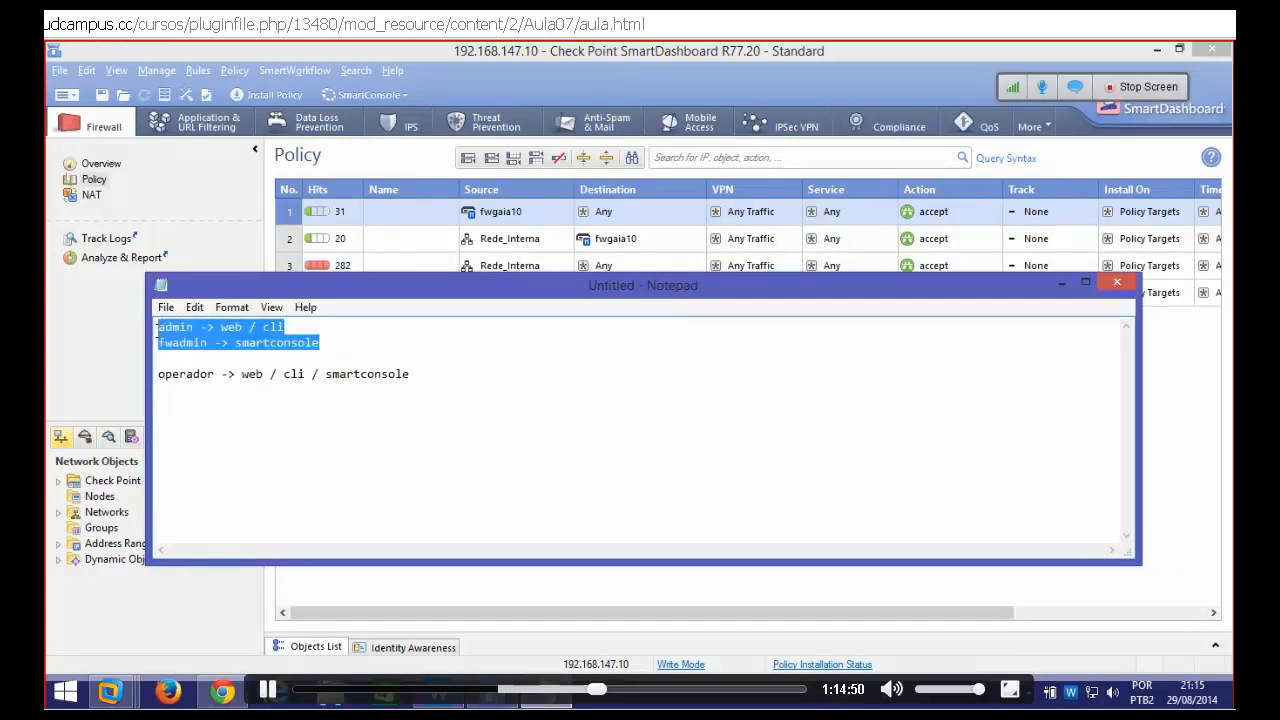
{"action": "left_click_drag", "start_coordinate": [219, 376], "coordinate": [156, 376]}
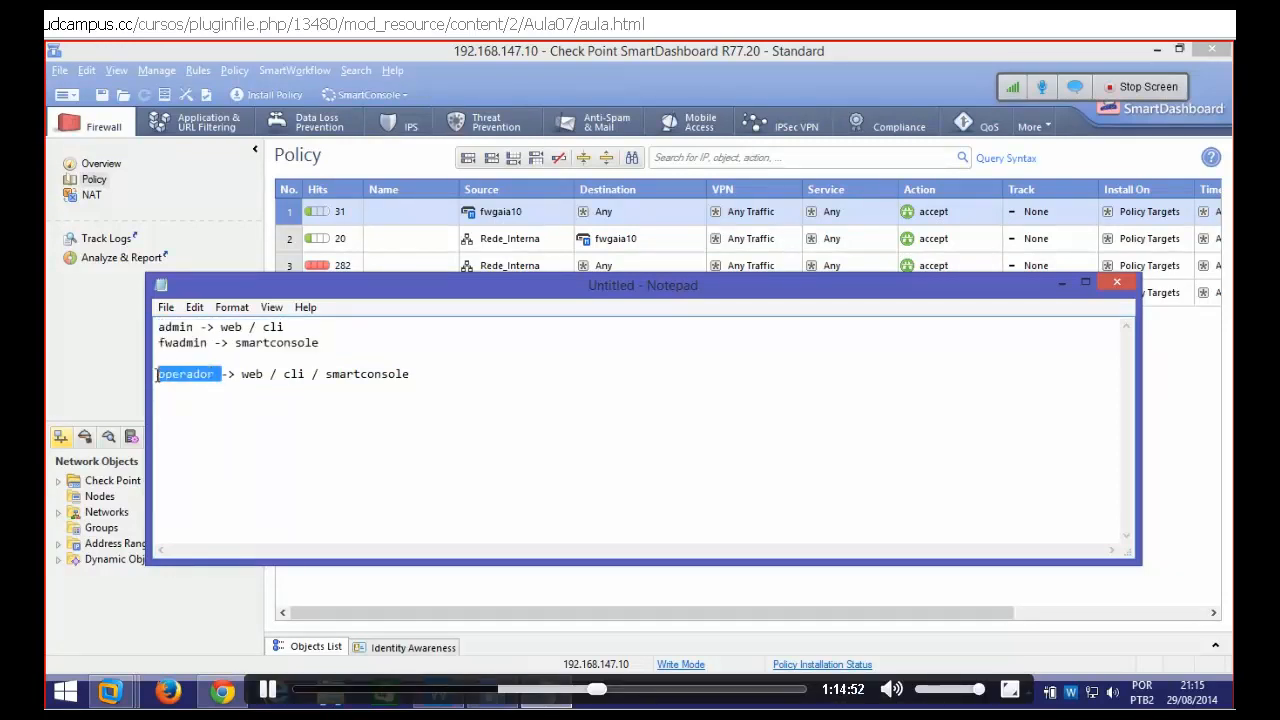
{"action": "left_click", "coordinate": [415, 374]}
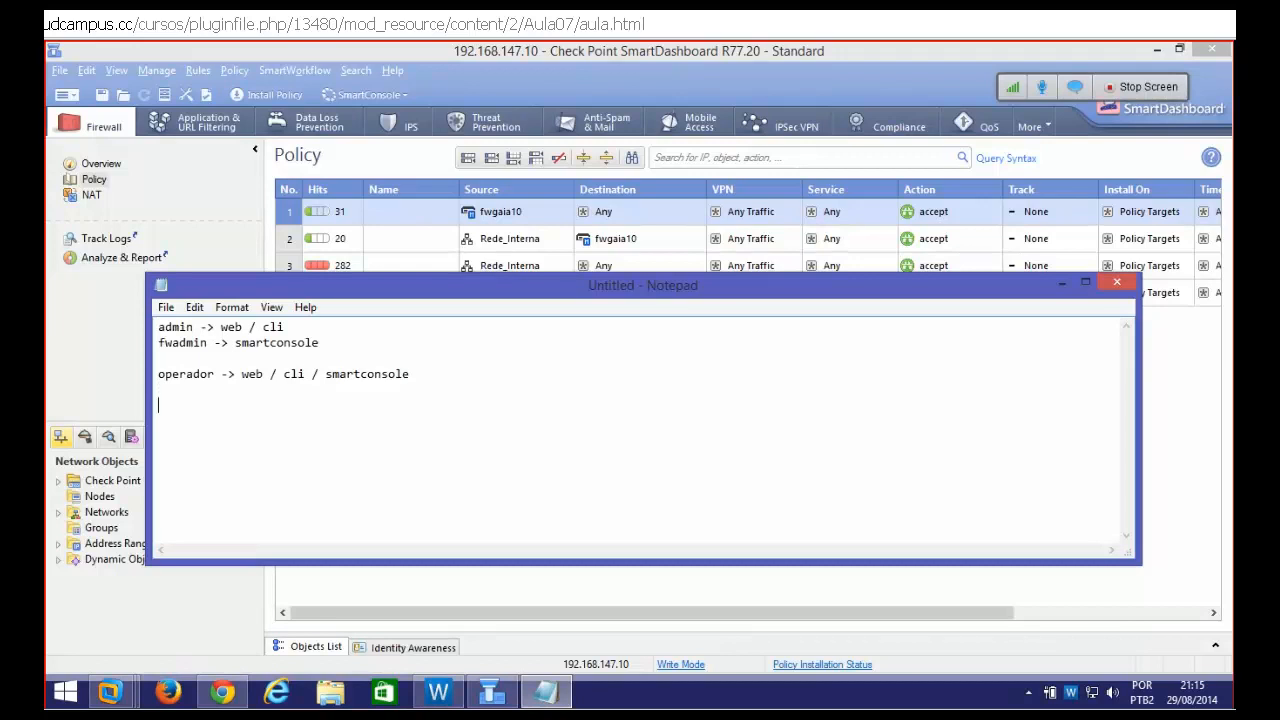
Type two more administrator names on new lines in the notes
{"action": "type", "text": "claudio"}
{"action": "key", "text": "Return"}
{"action": "type", "text": "rafael"}
Highlight the operador line and word, then minimize Notepad
{"action": "left_click_drag", "start_coordinate": [223, 420], "coordinate": [156, 406]}
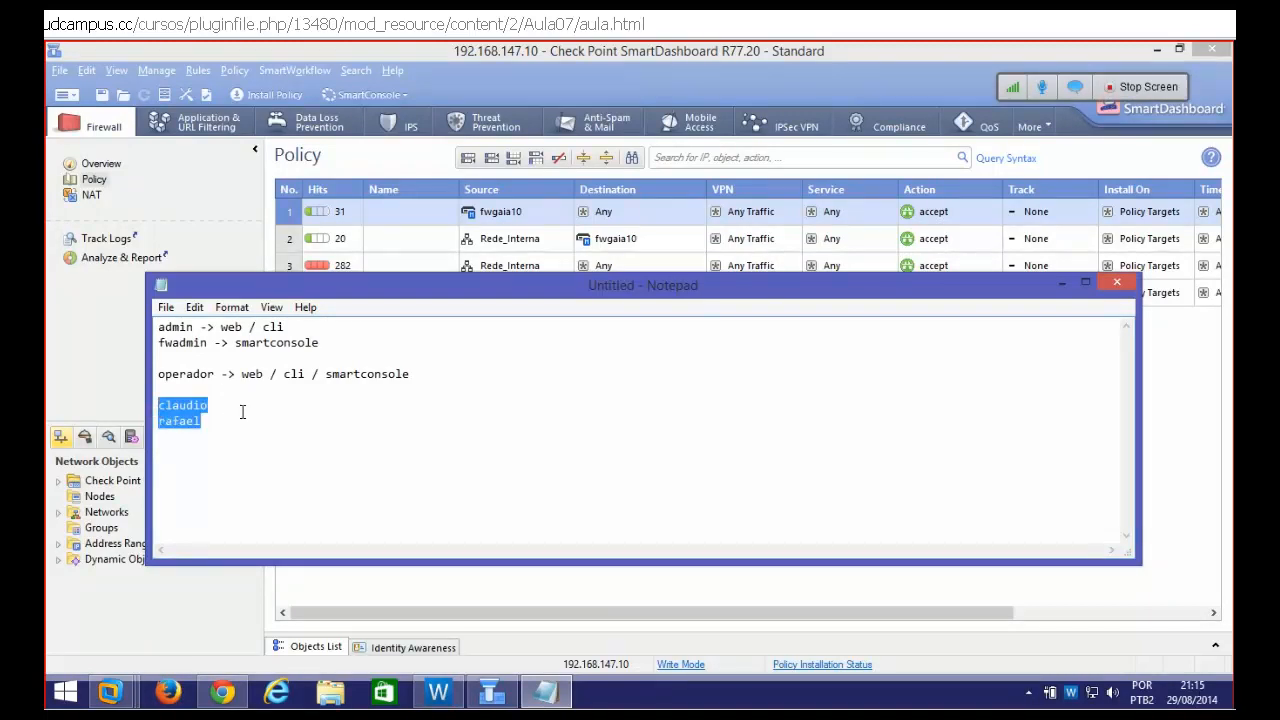
{"action": "left_click_drag", "start_coordinate": [422, 374], "coordinate": [155, 374]}
{"action": "left_click", "coordinate": [424, 374]}
{"action": "left_click_drag", "start_coordinate": [198, 420], "coordinate": [150, 370]}
{"action": "left_click", "coordinate": [152, 358]}
{"action": "mouse_move", "coordinate": [350, 342]}
{"action": "left_mouse_down"}
{"action": "mouse_move", "coordinate": [150, 322]}
{"action": "mouse_move", "coordinate": [336, 343]}
{"action": "left_mouse_up"}
{"action": "left_click", "coordinate": [150, 327]}
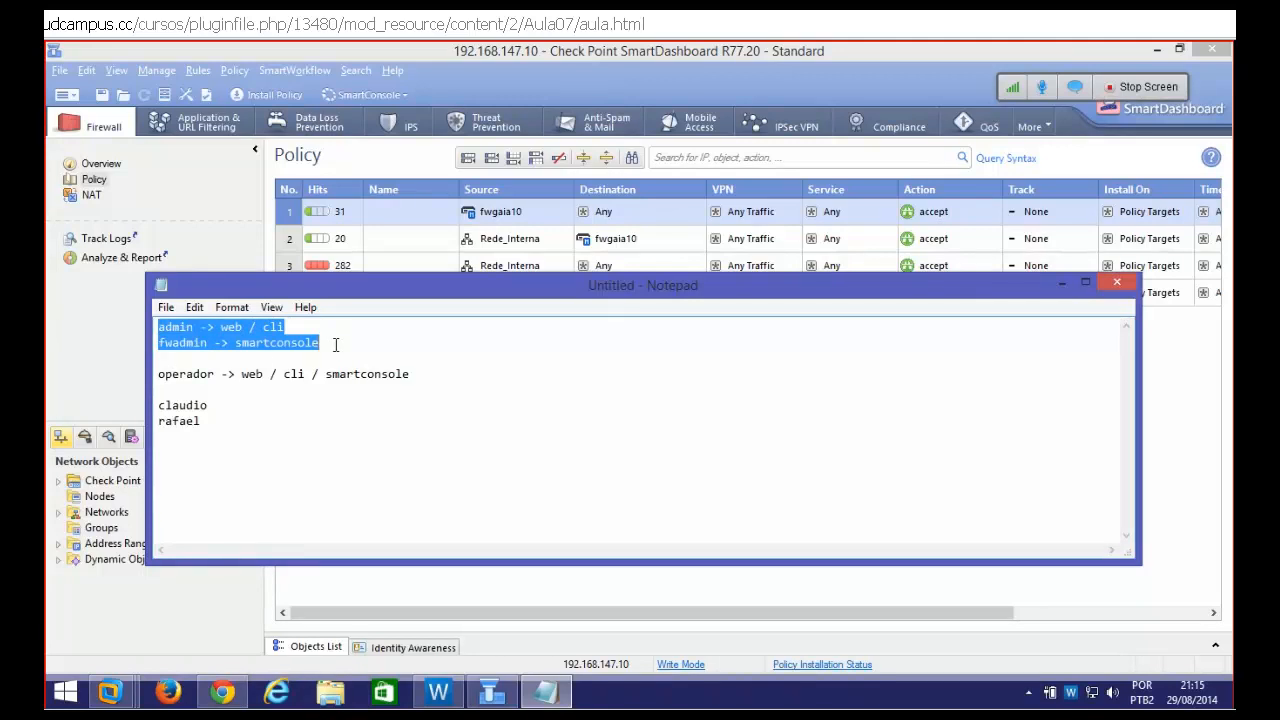
{"action": "left_click_drag", "start_coordinate": [420, 377], "coordinate": [145, 373]}
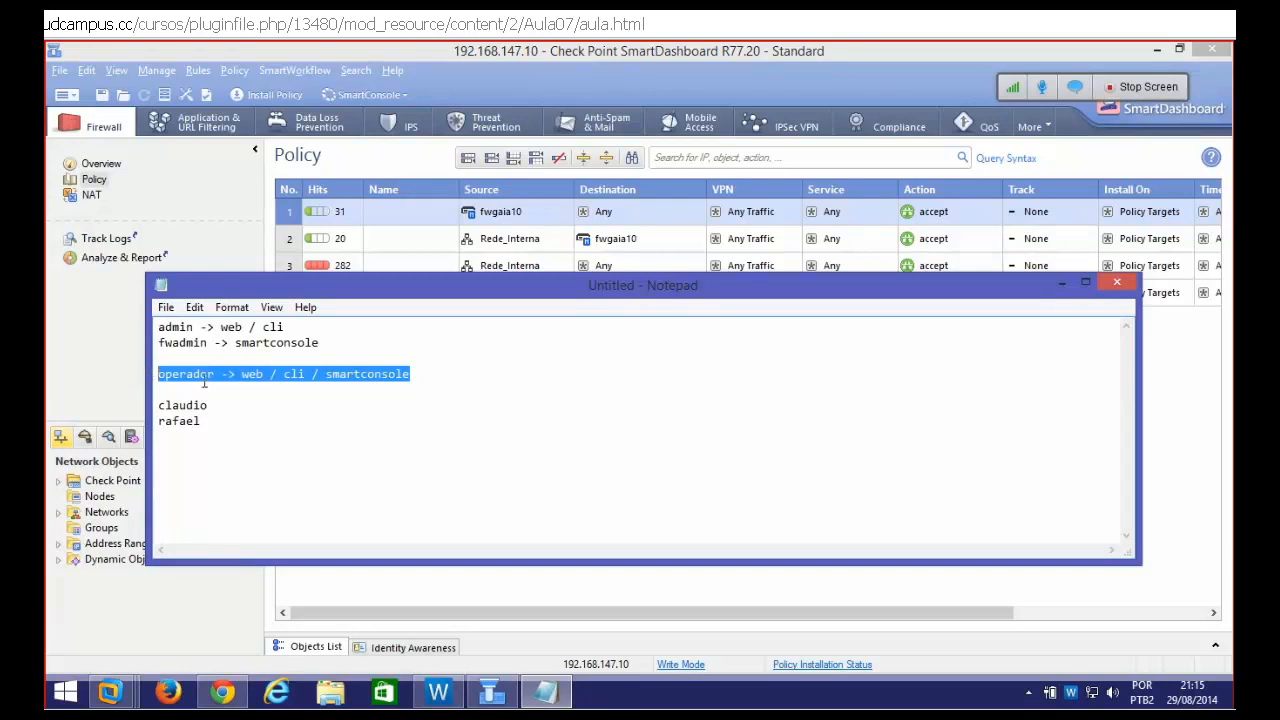
{"action": "left_click", "coordinate": [416, 376]}
{"action": "left_click_drag", "start_coordinate": [416, 376], "coordinate": [147, 376]}
{"action": "double_click", "coordinate": [196, 376]}
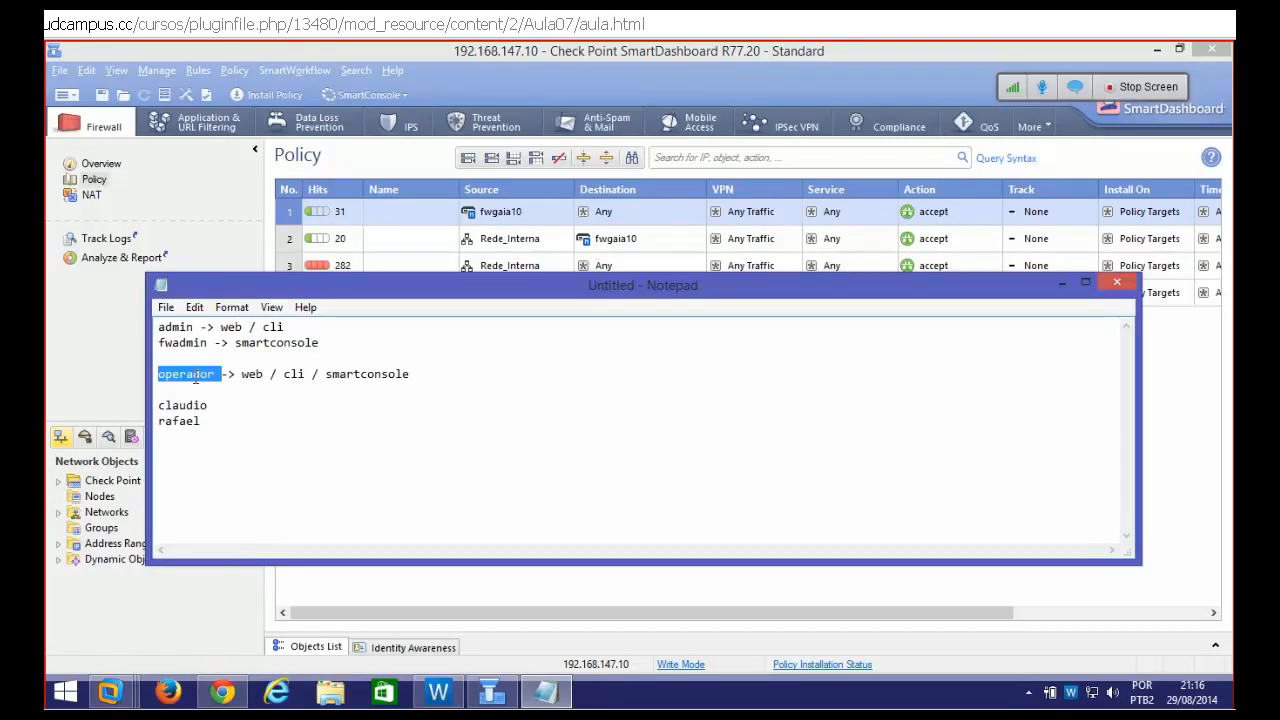
{"action": "left_click", "coordinate": [1063, 284]}
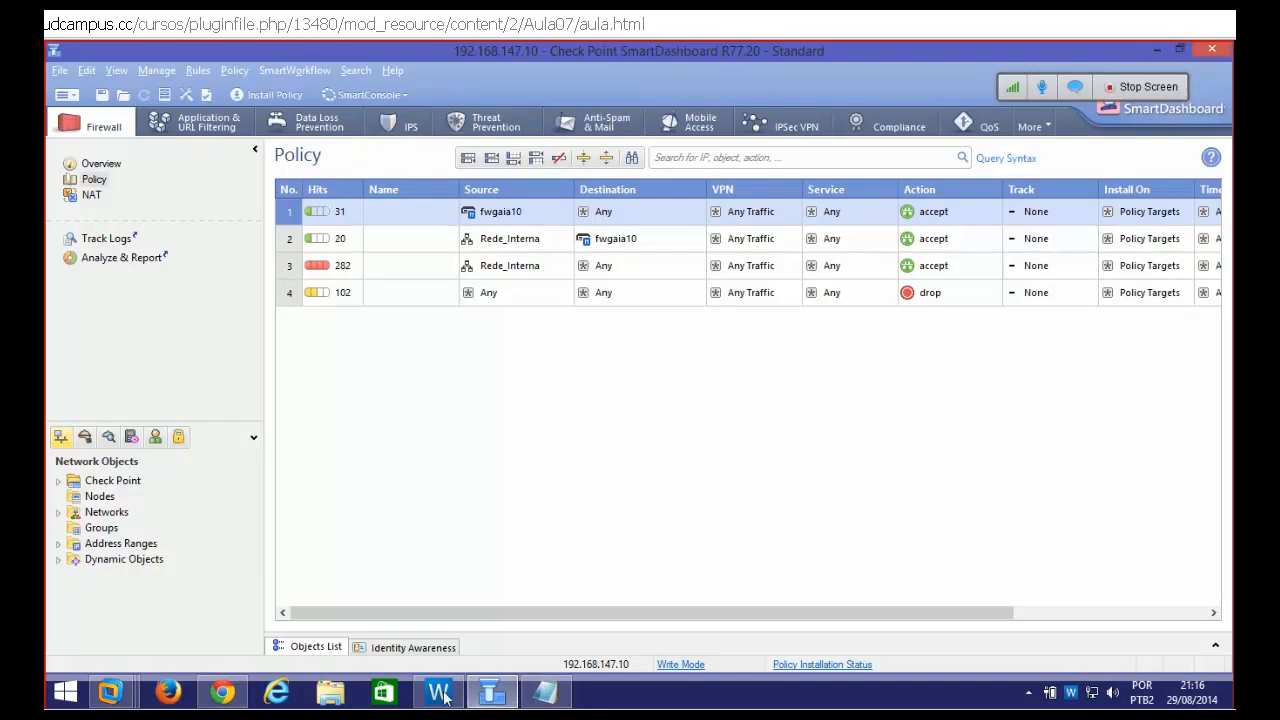
Open operador's properties from Users and Administrators, view its Groups, and cancel
{"action": "left_click", "coordinate": [222, 692]}
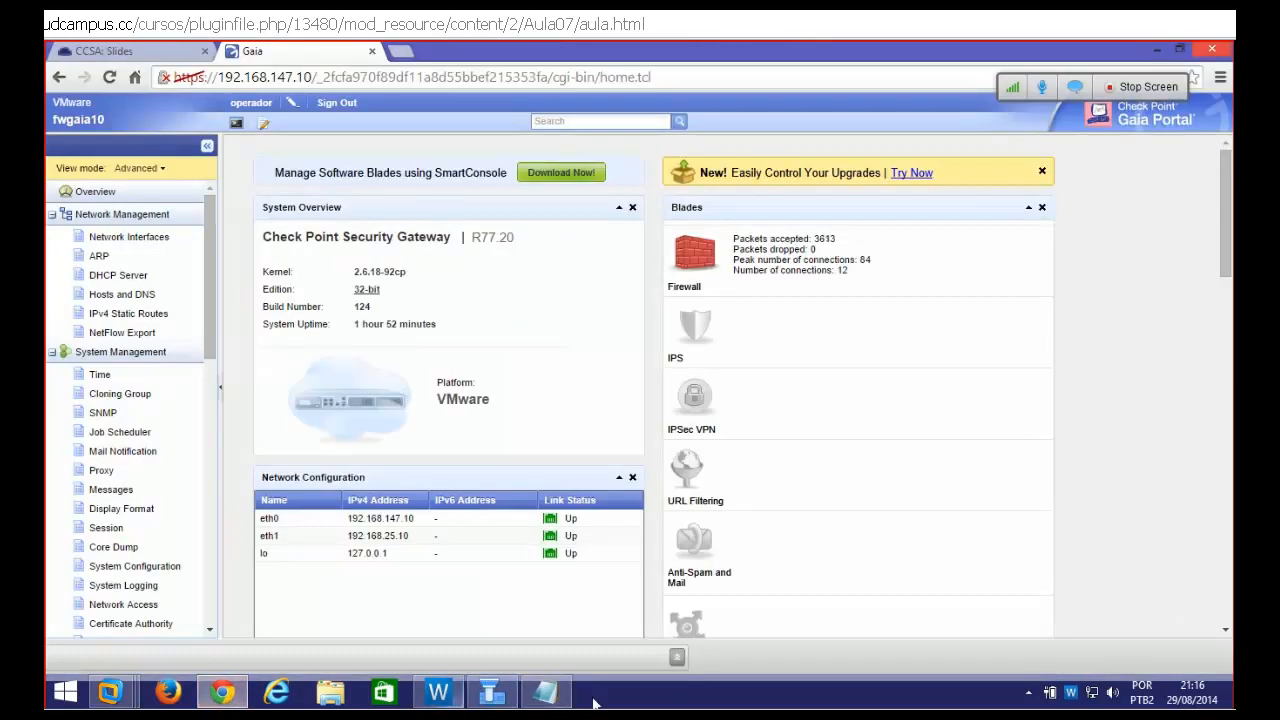
{"action": "left_click", "coordinate": [491, 692]}
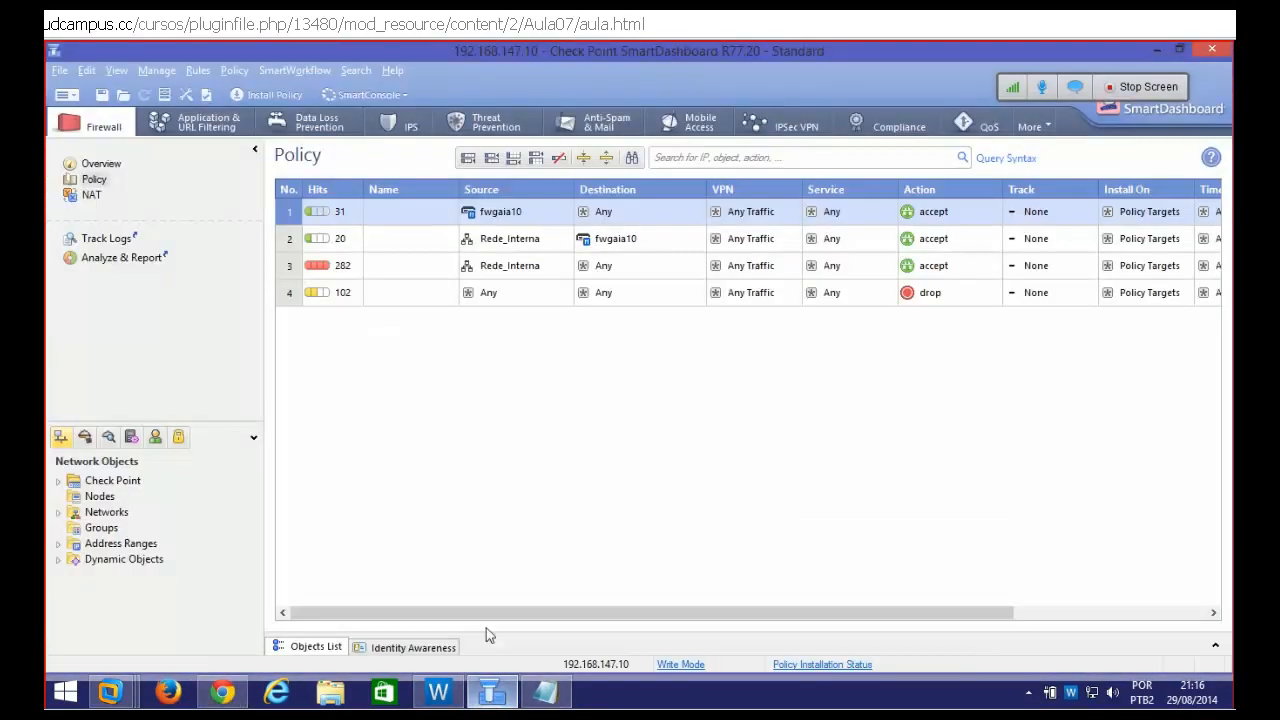
{"action": "left_click", "coordinate": [58, 512]}
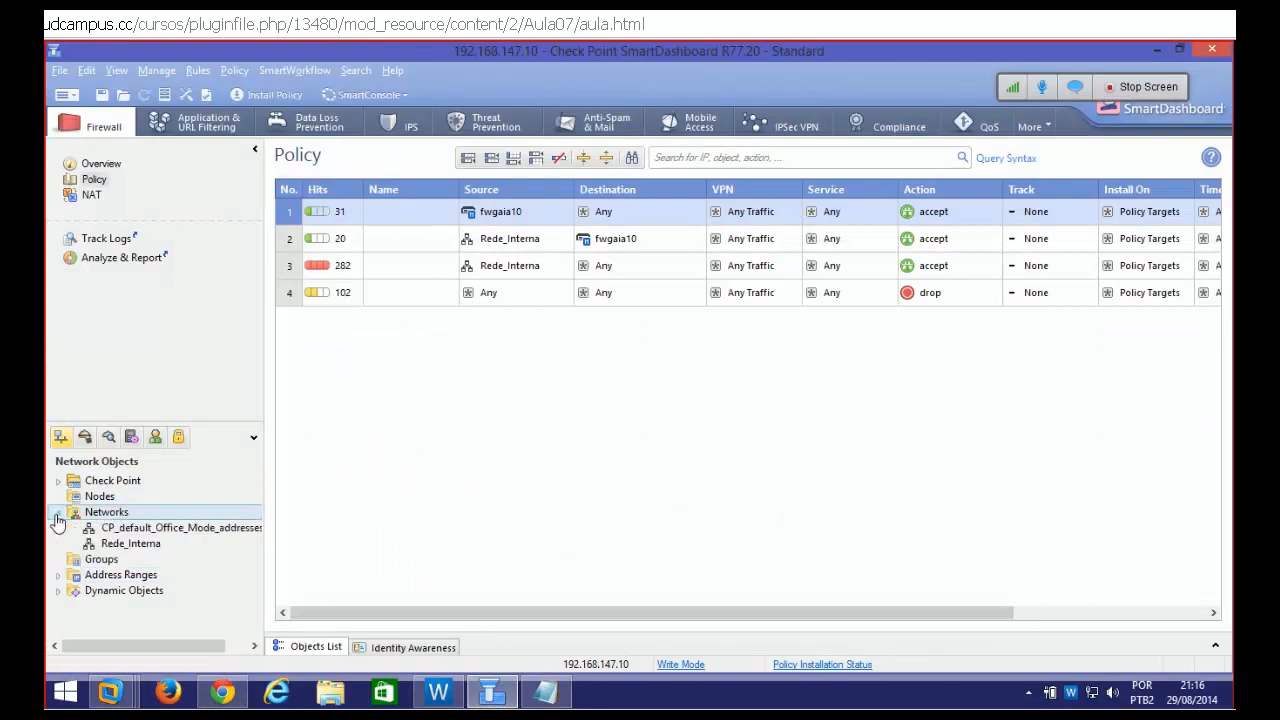
{"action": "left_click", "coordinate": [155, 437]}
{"action": "double_click", "coordinate": [122, 559]}
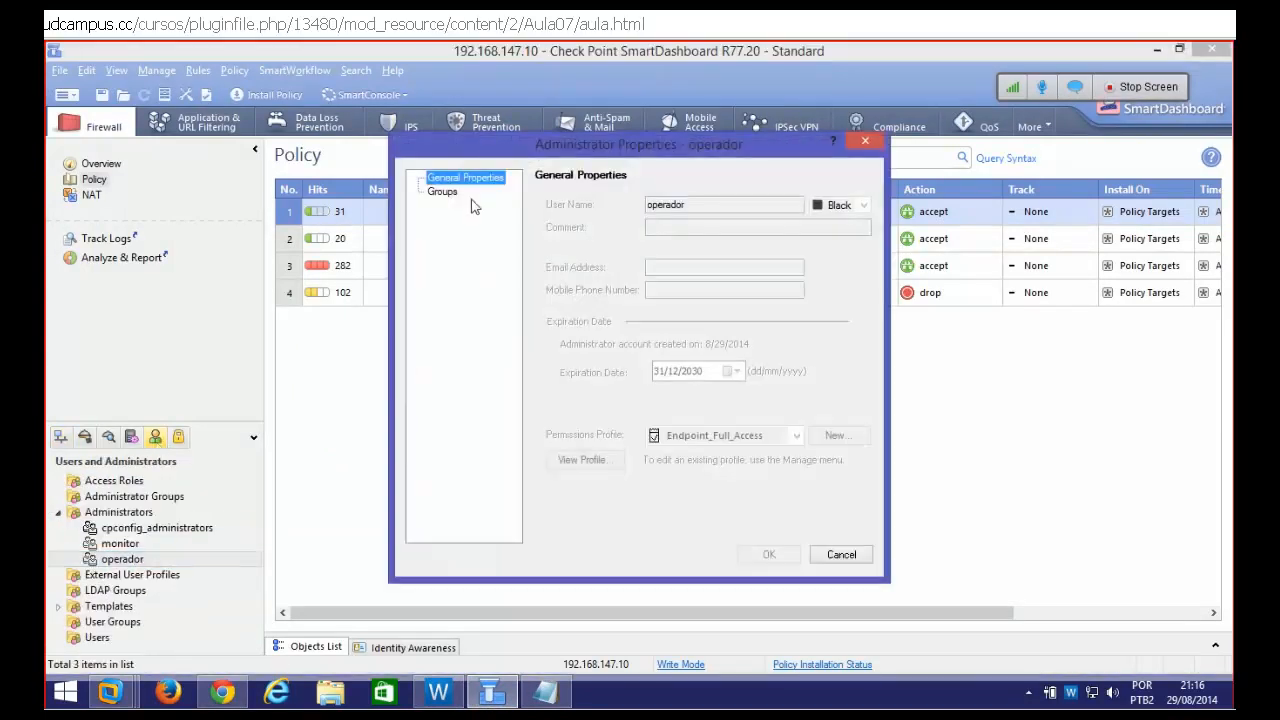
{"action": "left_click", "coordinate": [445, 193]}
{"action": "left_click", "coordinate": [856, 556]}
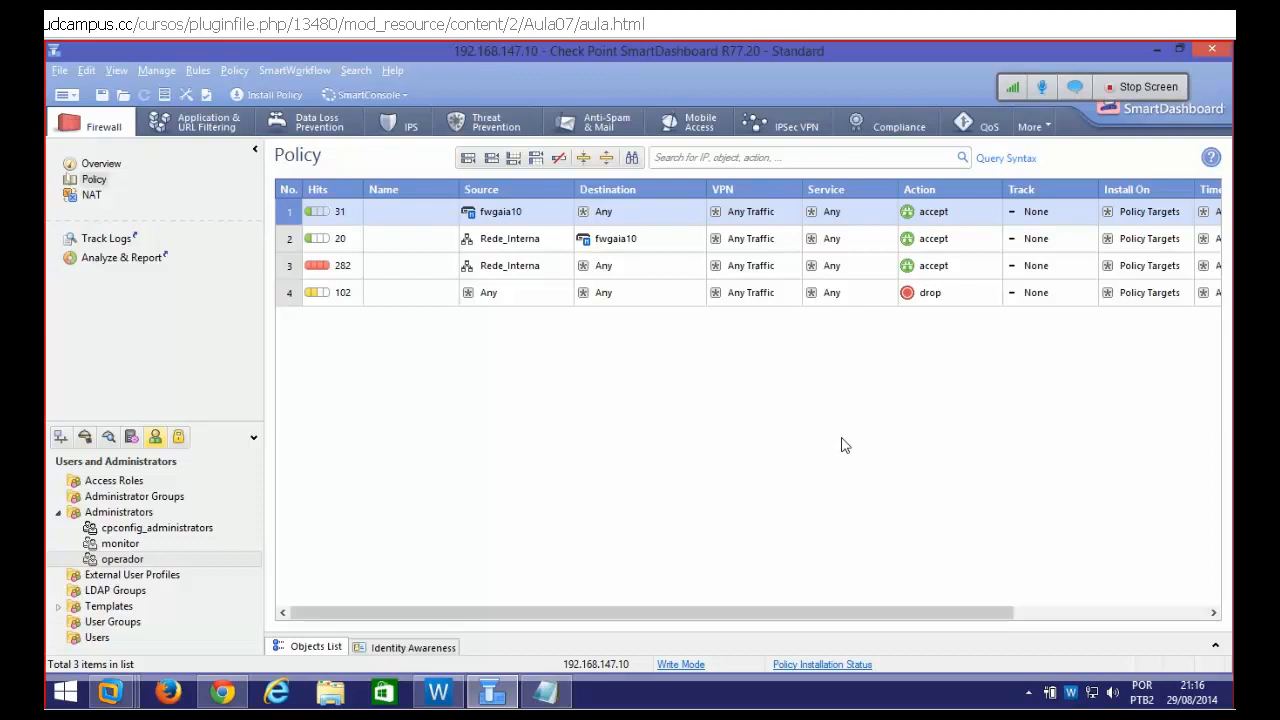
Launch SmartView Tracker on the Management audit log and jump to the latest records
{"action": "left_click", "coordinate": [393, 96]}
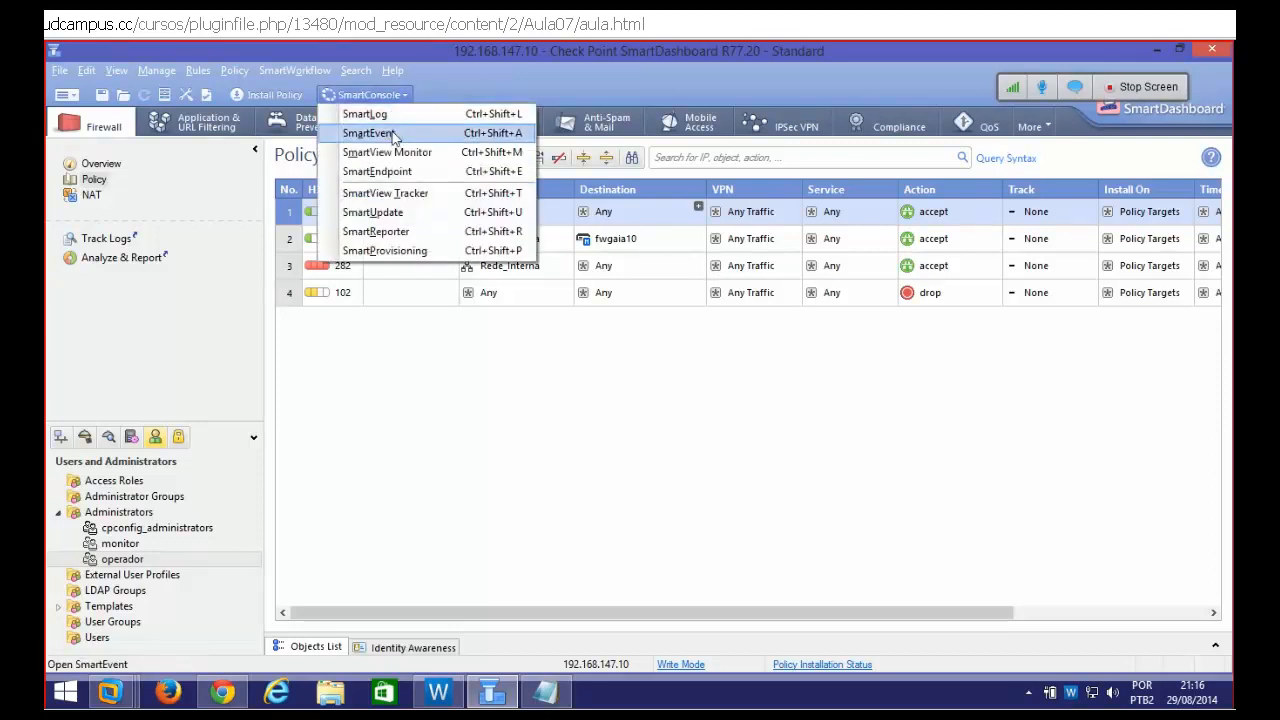
{"action": "left_click", "coordinate": [390, 193]}
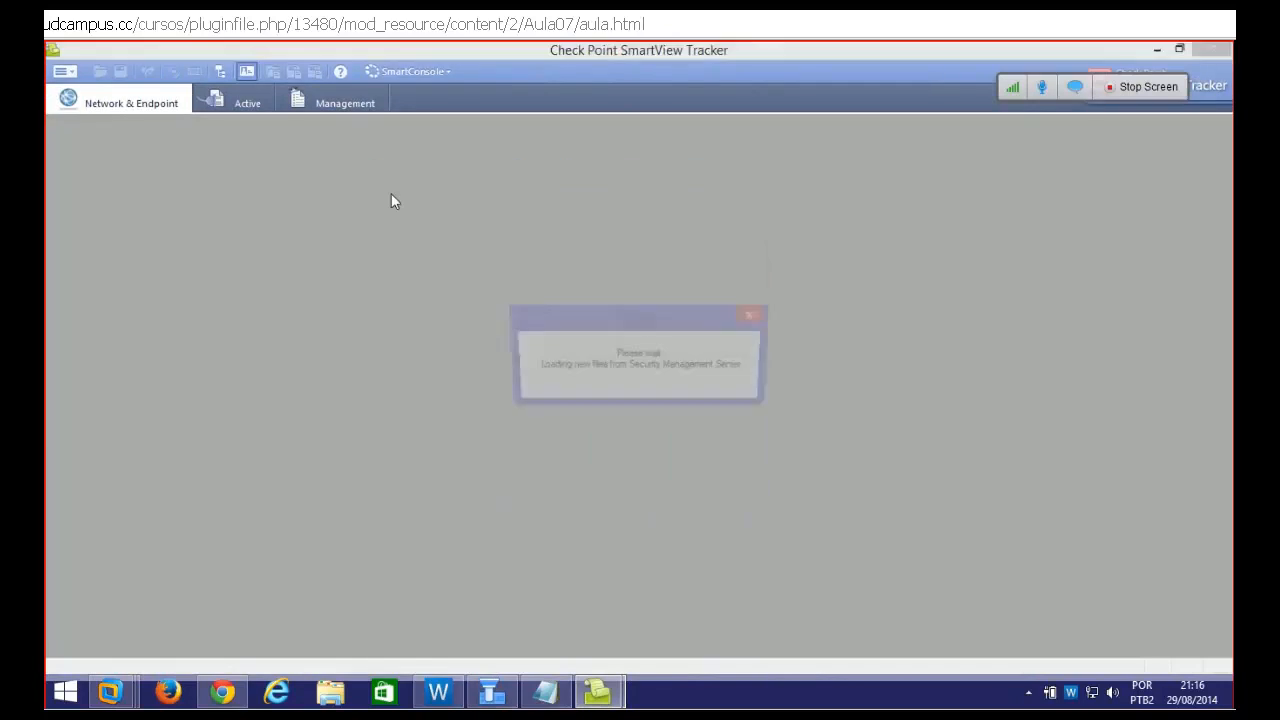
{"action": "left_click", "coordinate": [317, 103]}
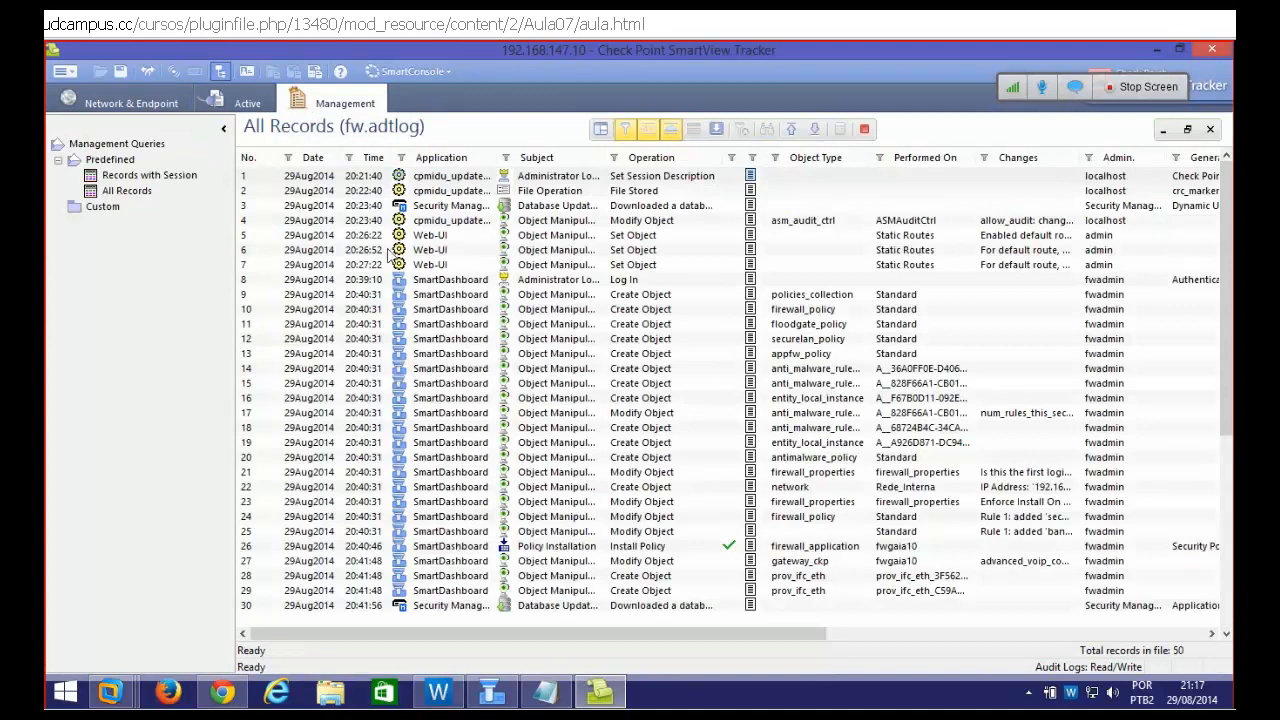
{"action": "left_click", "coordinate": [478, 250]}
{"action": "left_click", "coordinate": [816, 131]}
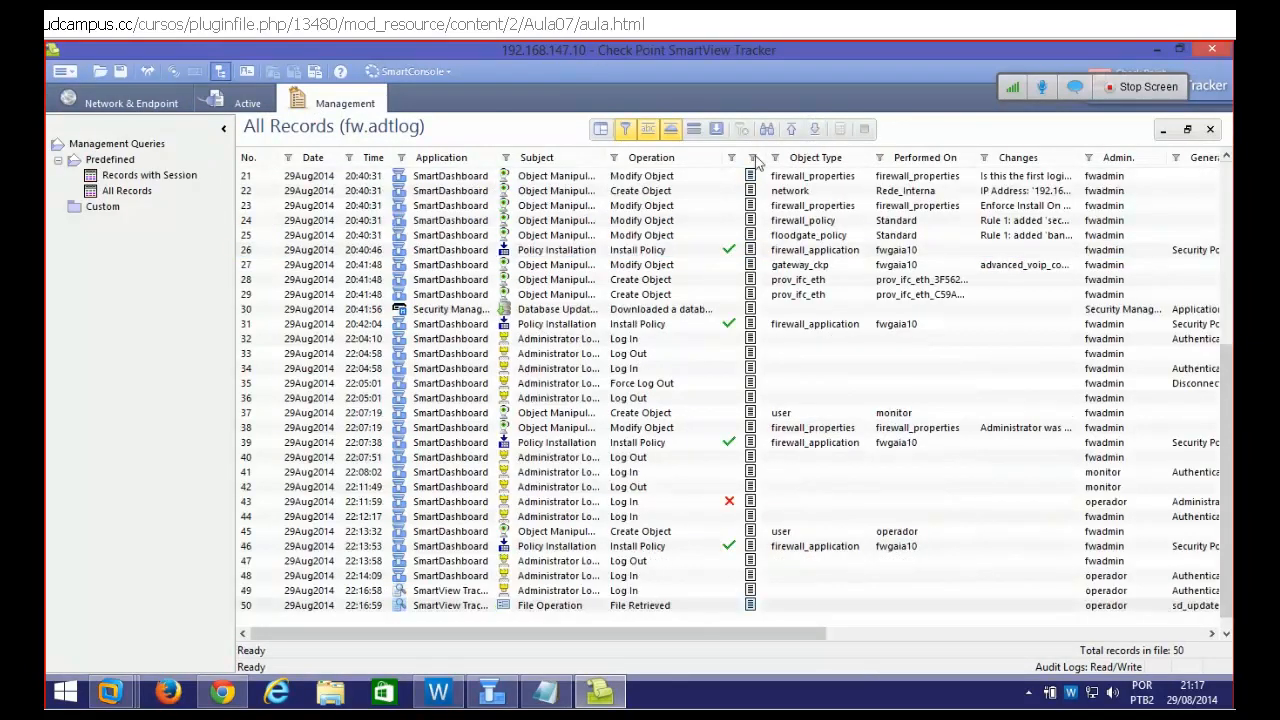
Inspect the audit records of operador's creation and its SmartView Tracker and SmartDashboard logins
{"action": "left_click", "coordinate": [892, 536]}
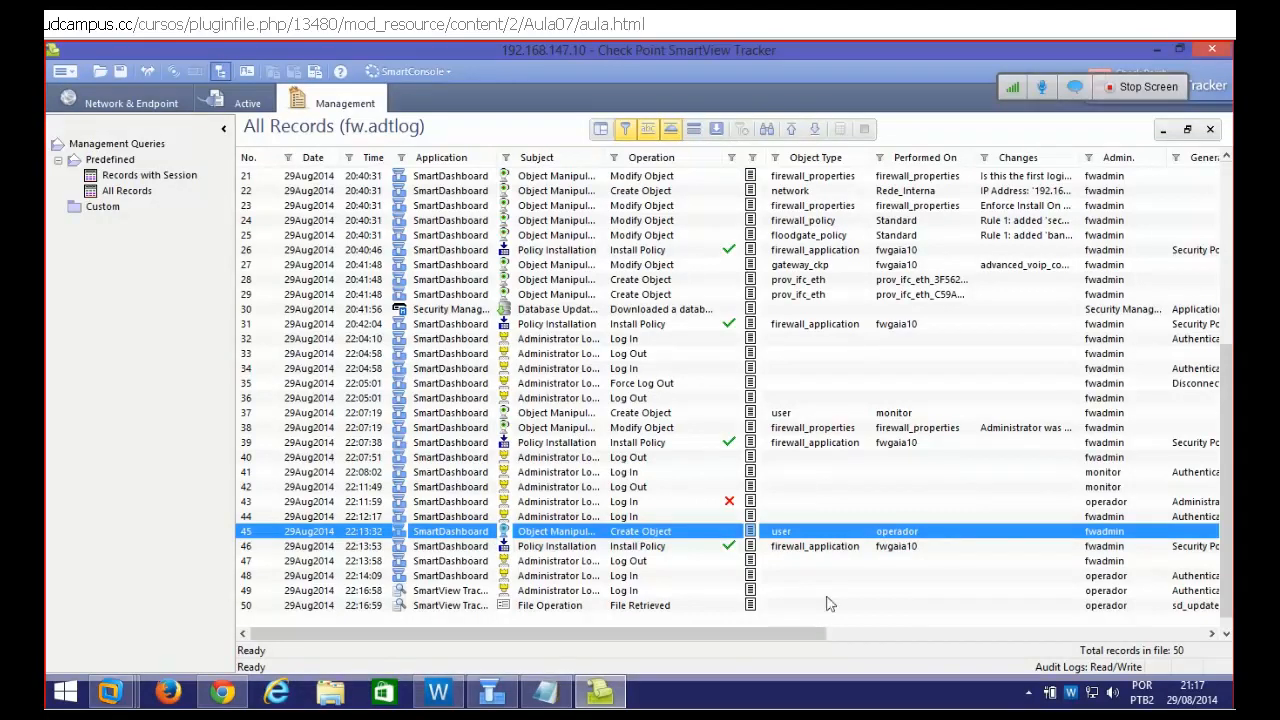
{"action": "left_click_drag", "start_coordinate": [786, 633], "coordinate": [736, 634]}
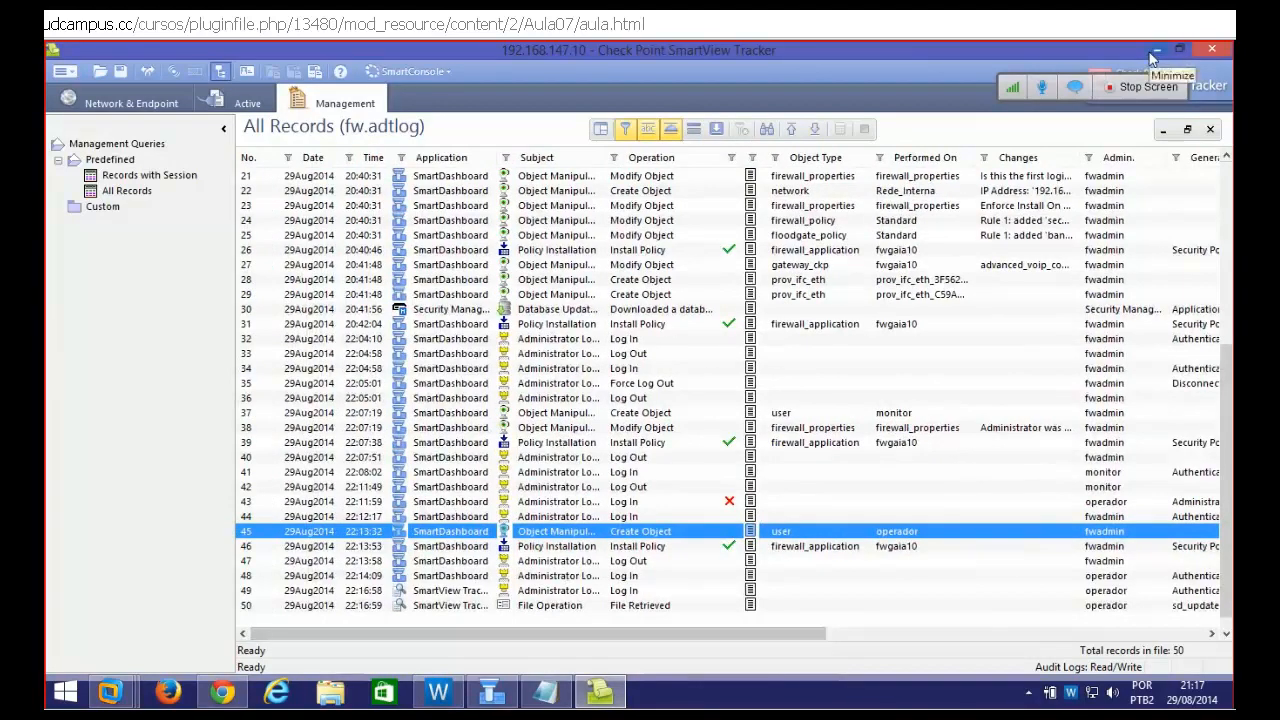
{"action": "left_click", "coordinate": [777, 133]}
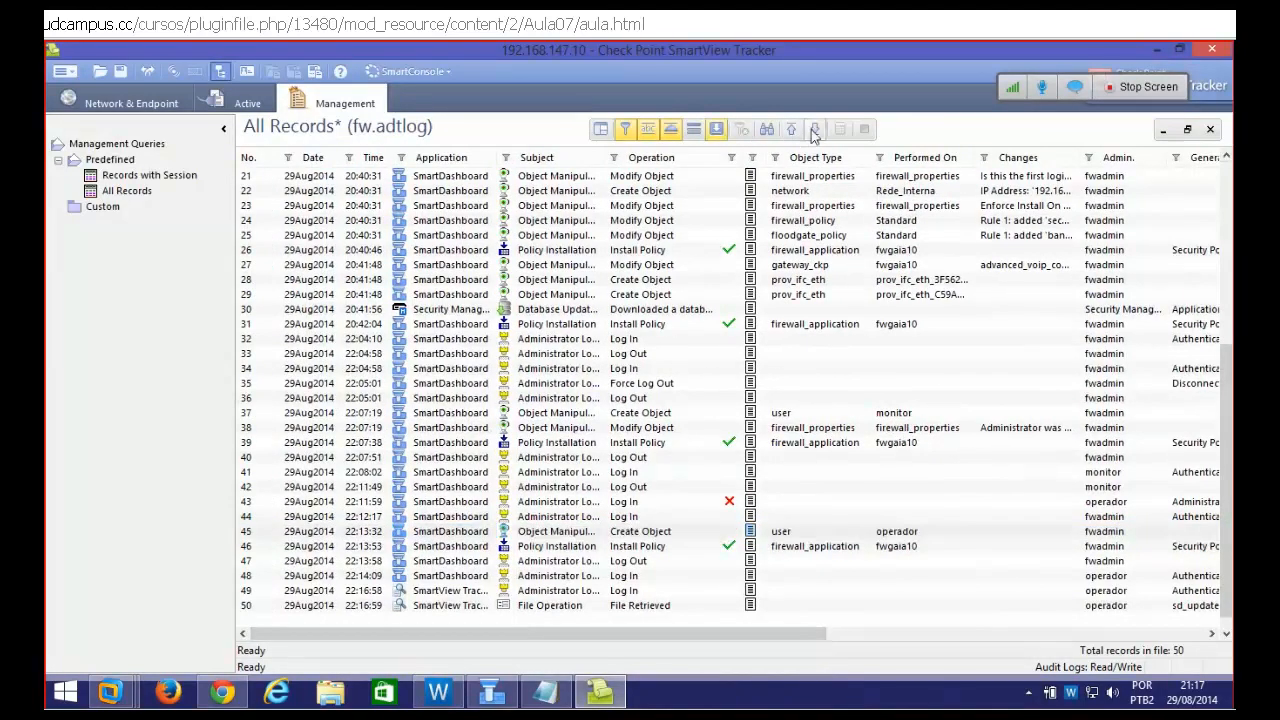
{"action": "left_click", "coordinate": [814, 135]}
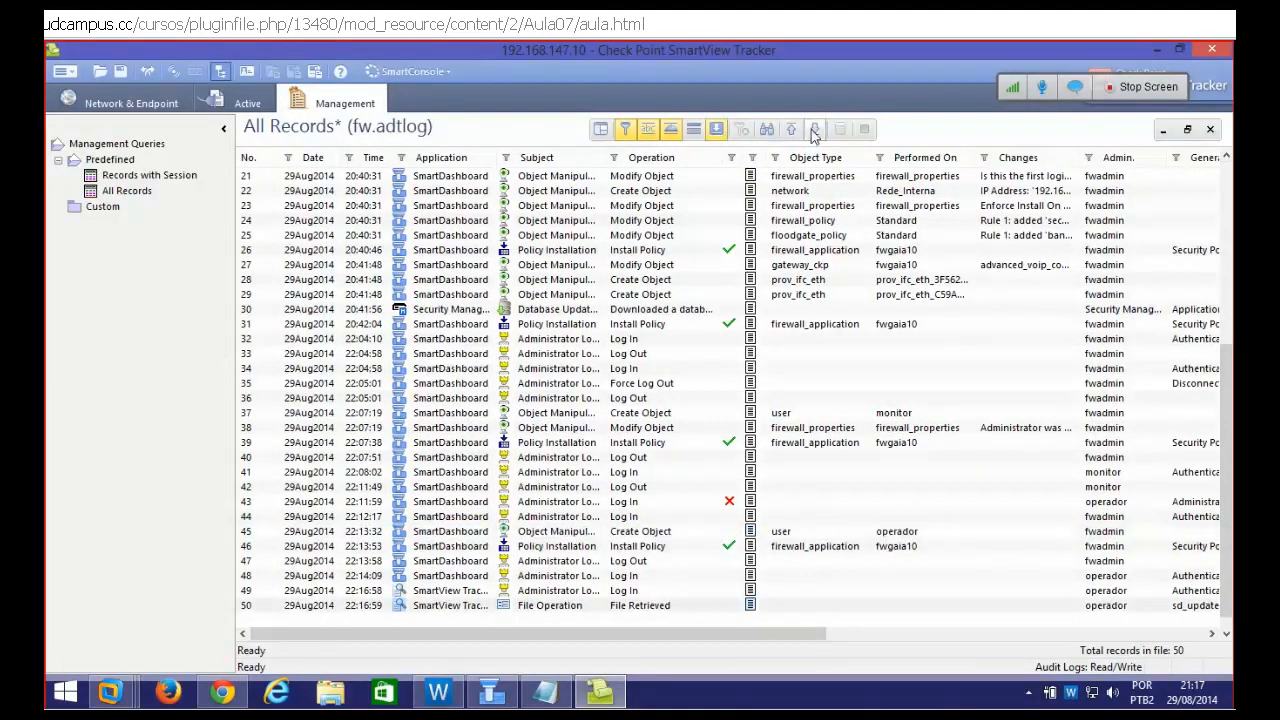
{"action": "left_click", "coordinate": [1104, 534]}
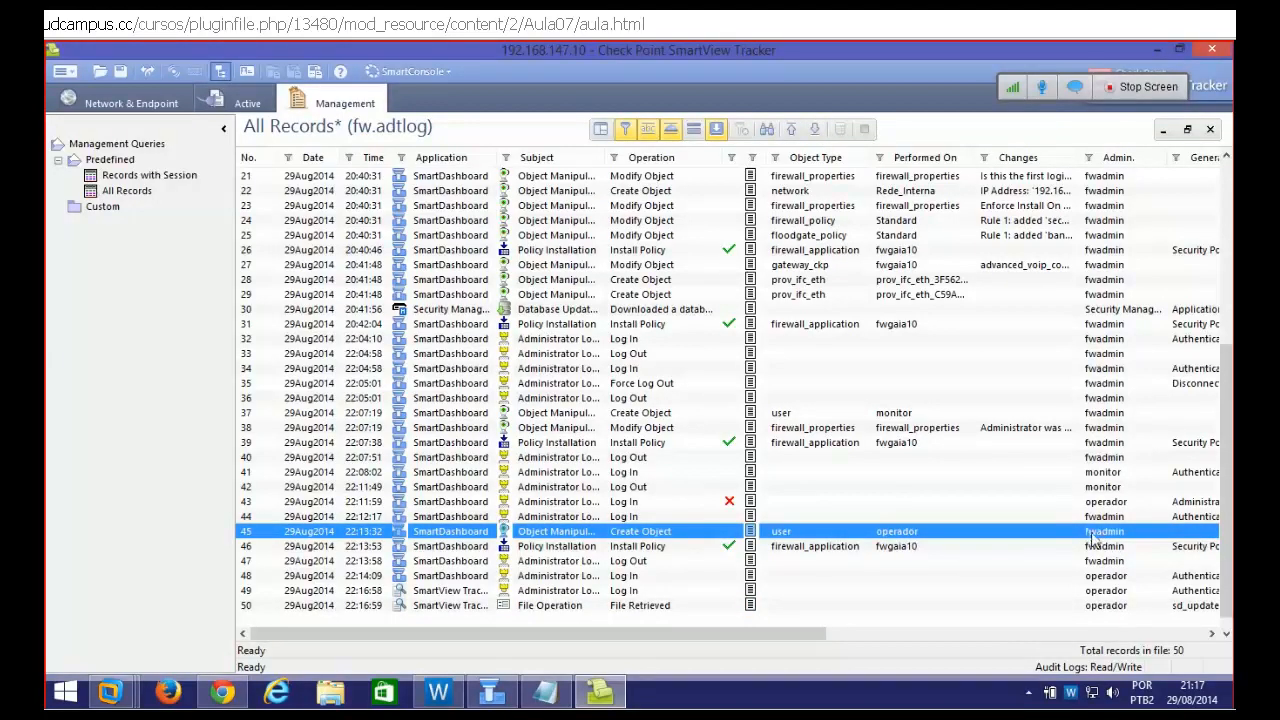
{"action": "left_click", "coordinate": [873, 534]}
{"action": "left_click", "coordinate": [1005, 590]}
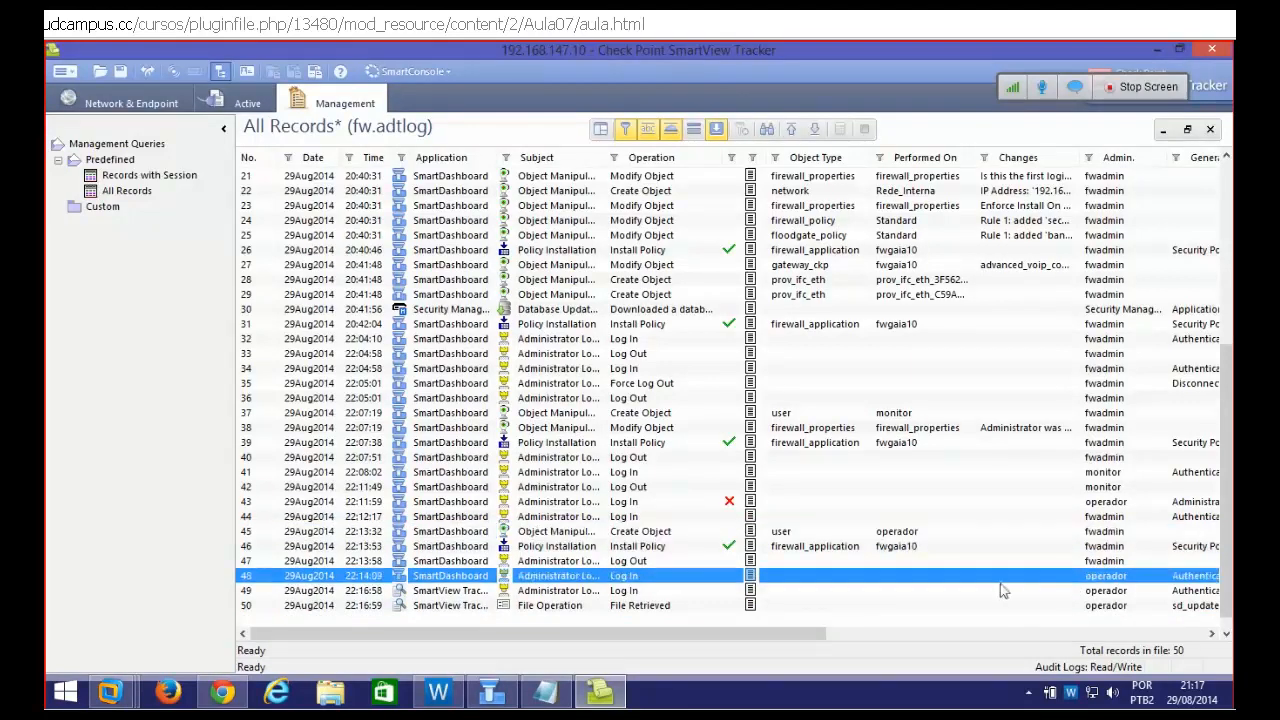
{"action": "left_click", "coordinate": [627, 577]}
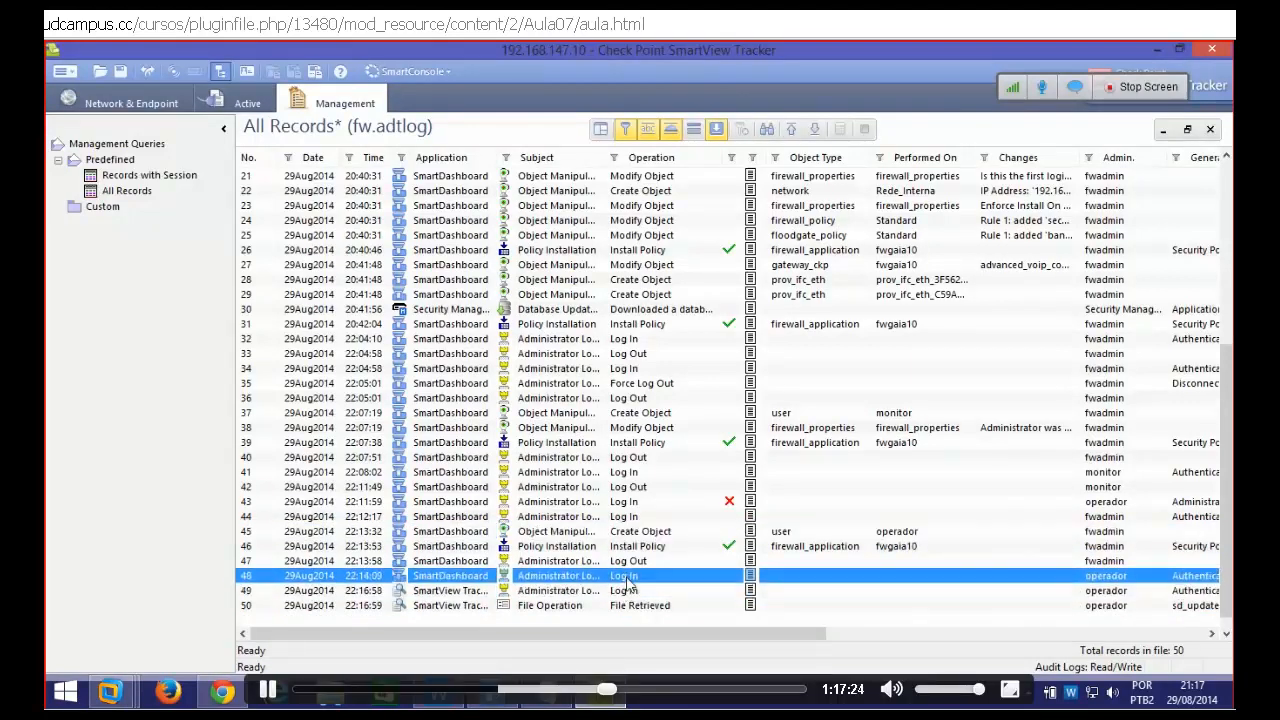